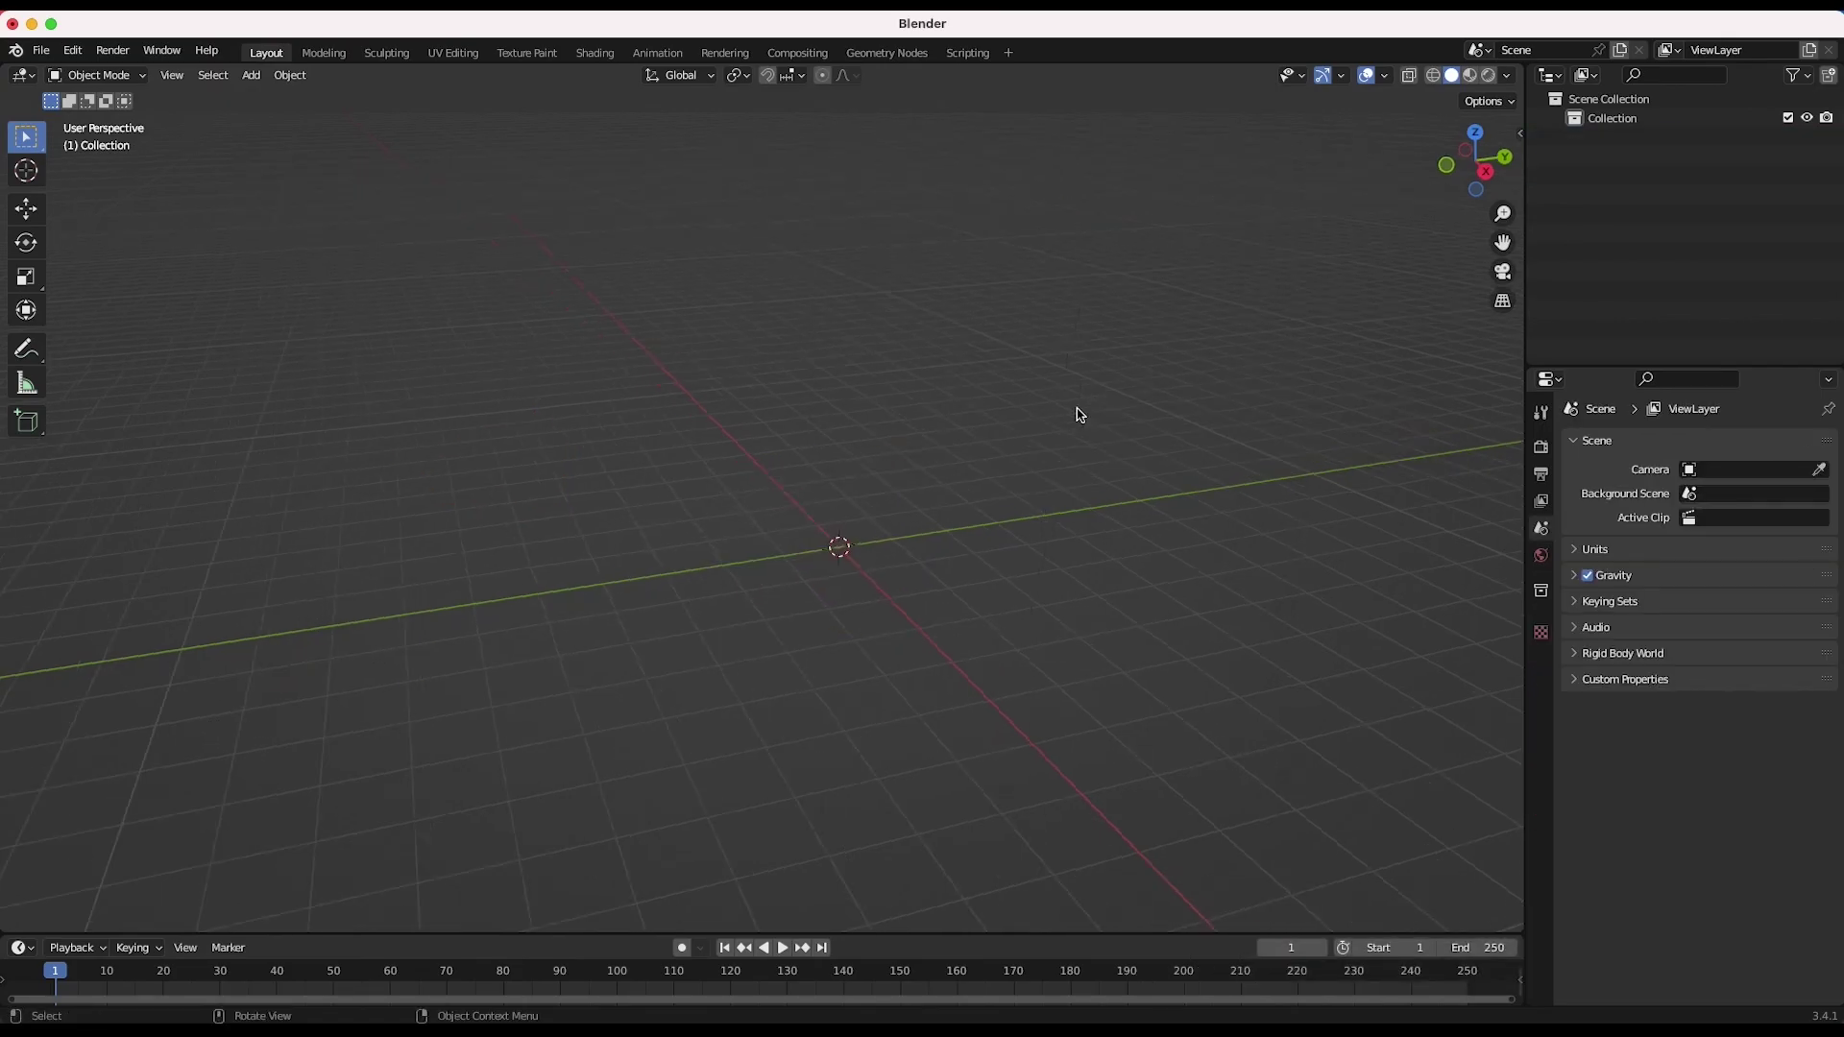
Step: Set Mixamo's Zombie Crawl to In Place and download it as FBX at 24 fps
scroll(1080, 415, "right", 5, "shift")
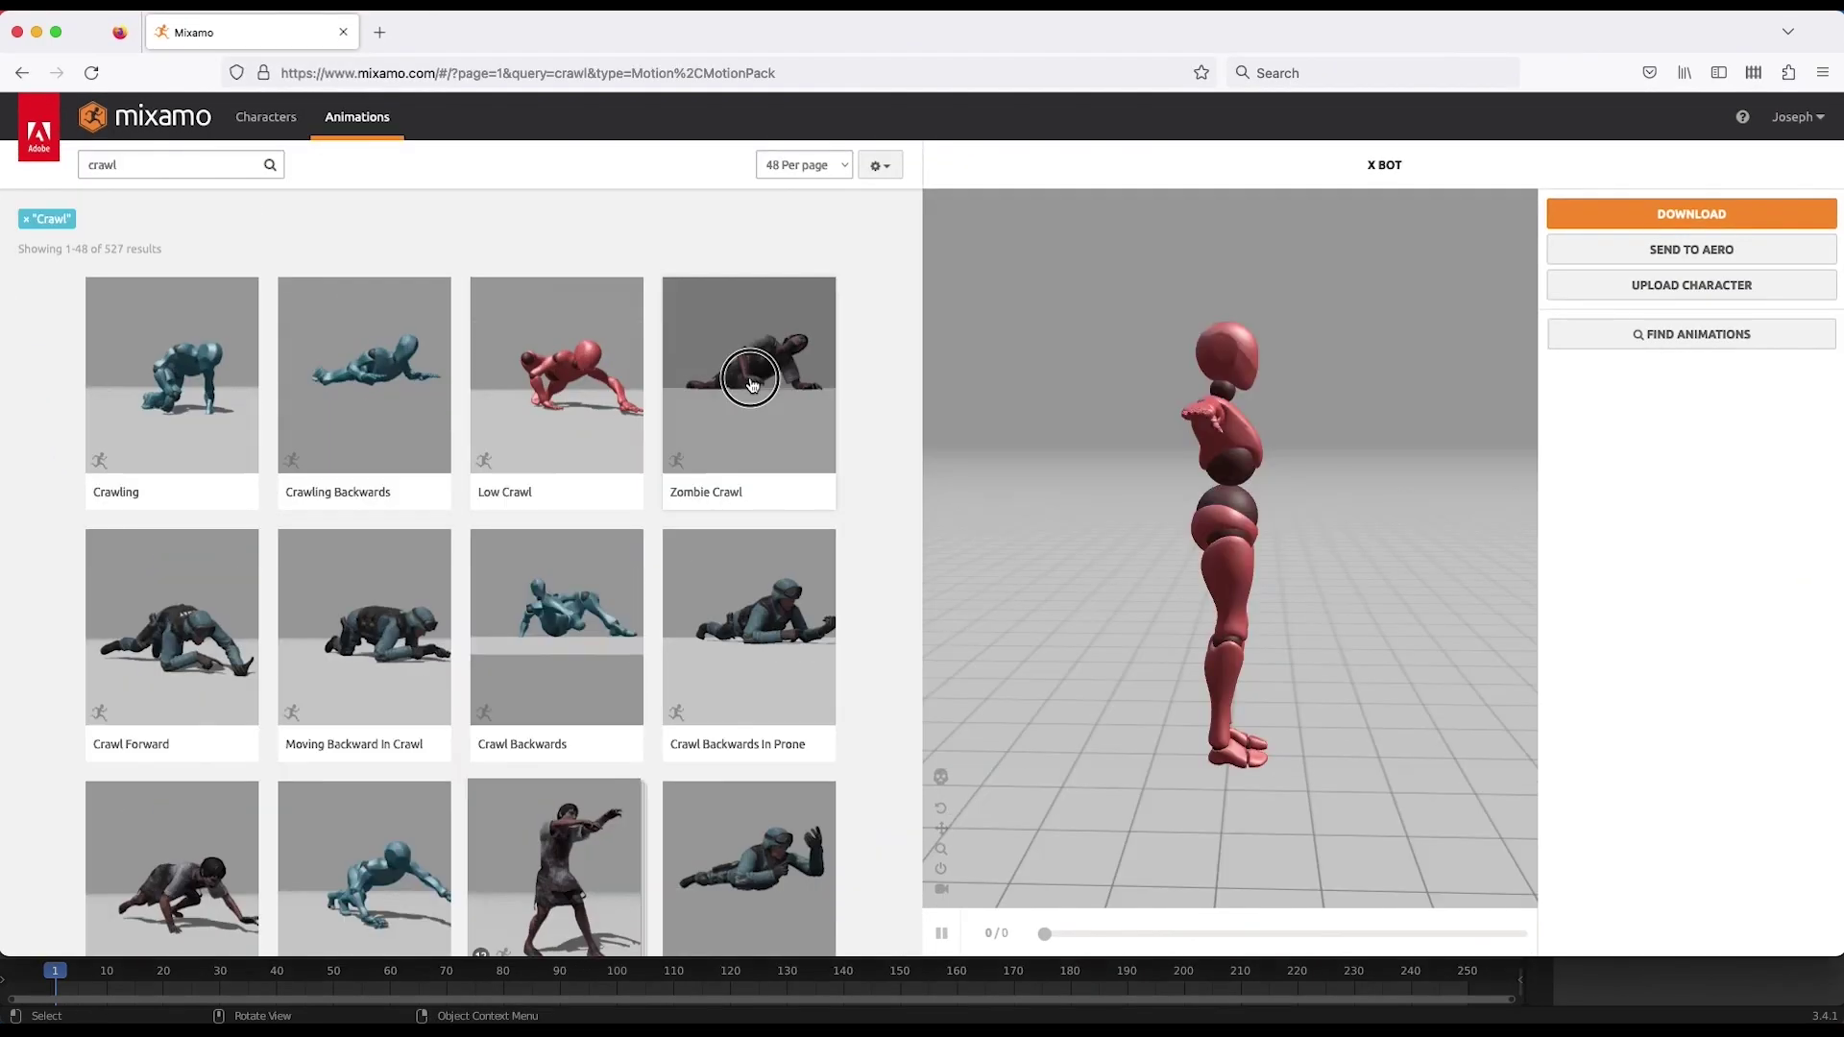
left_click(751, 382)
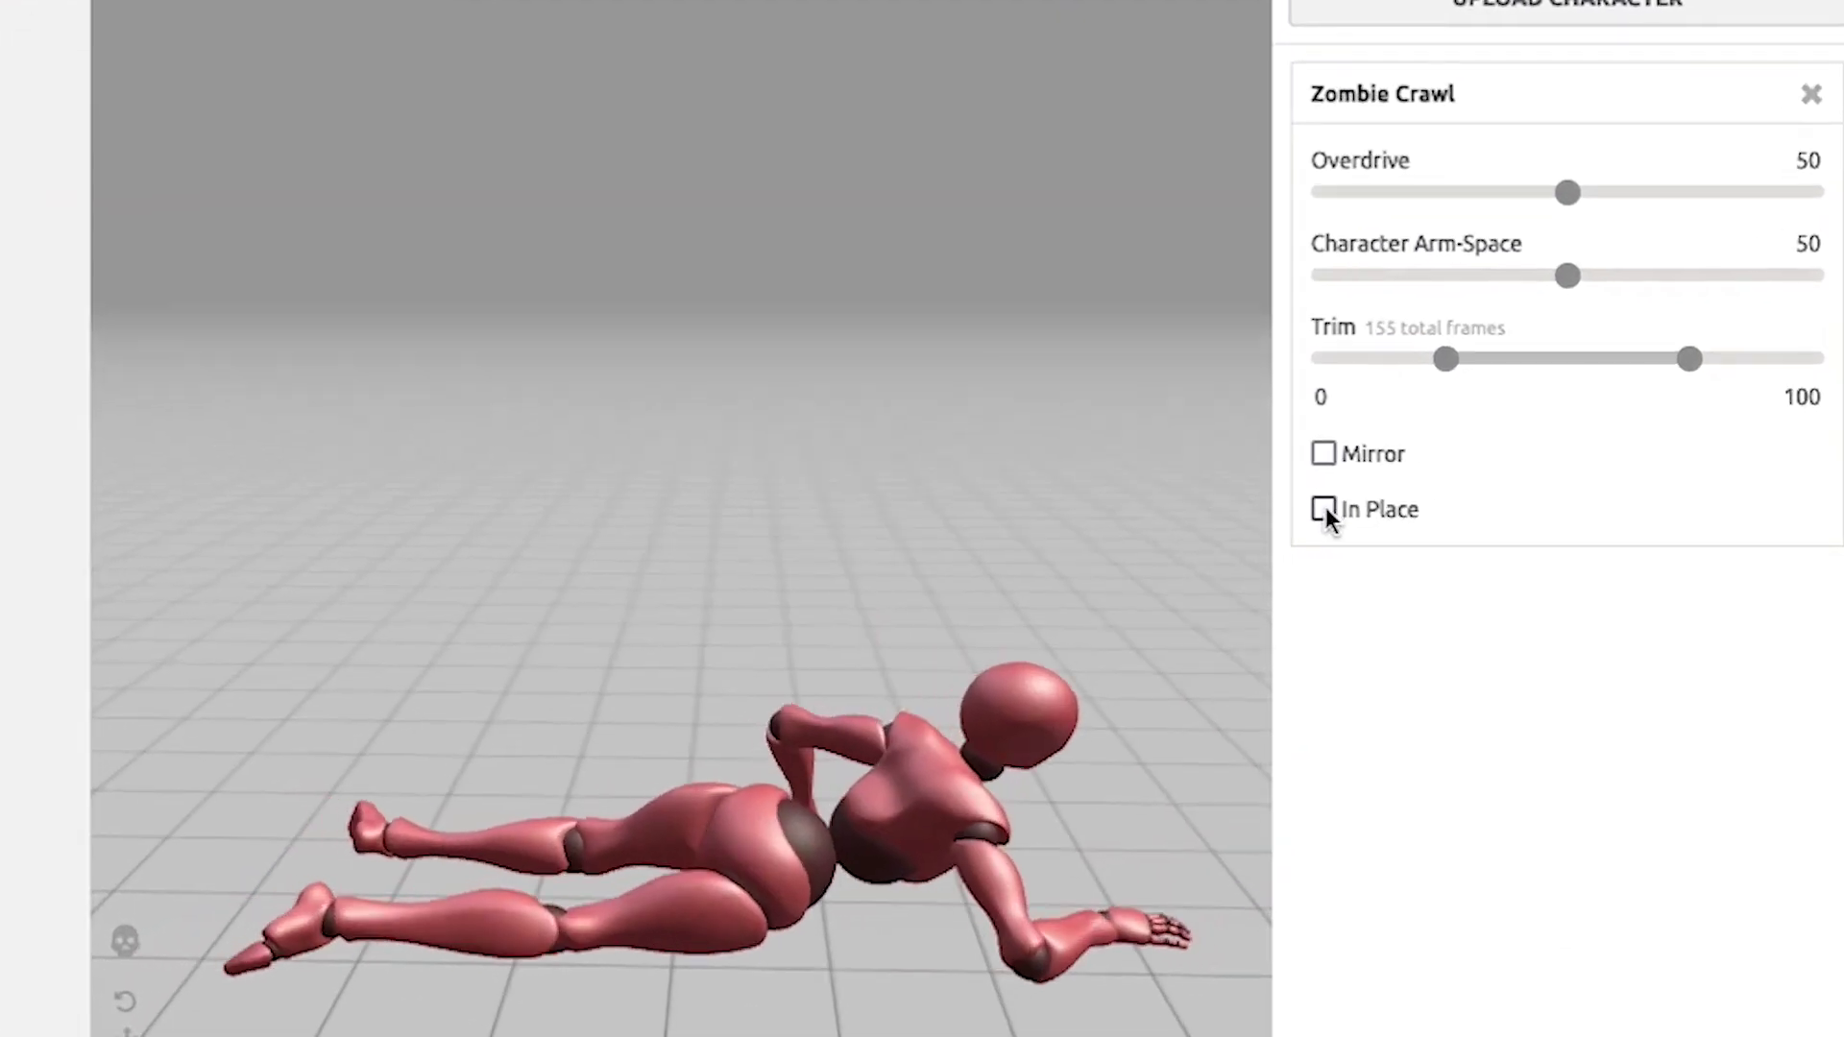
left_click(1324, 509)
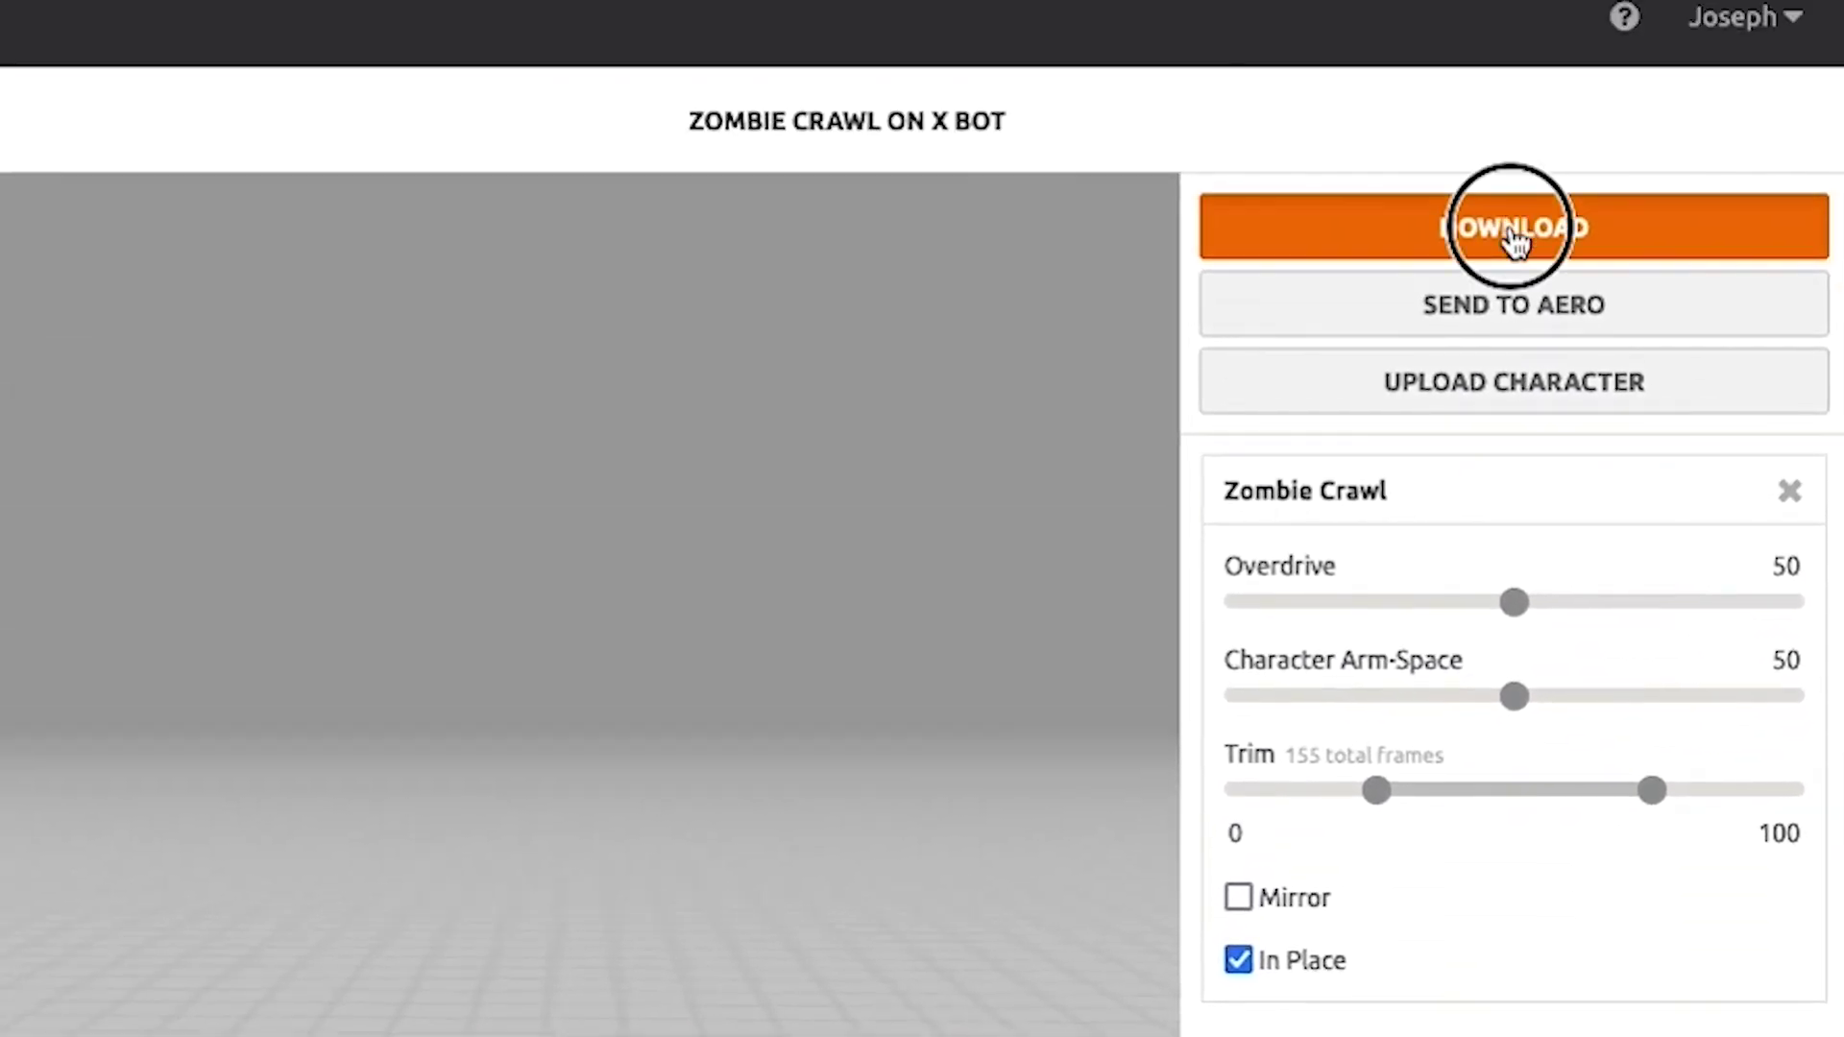
left_click(1515, 240)
left_click(481, 588)
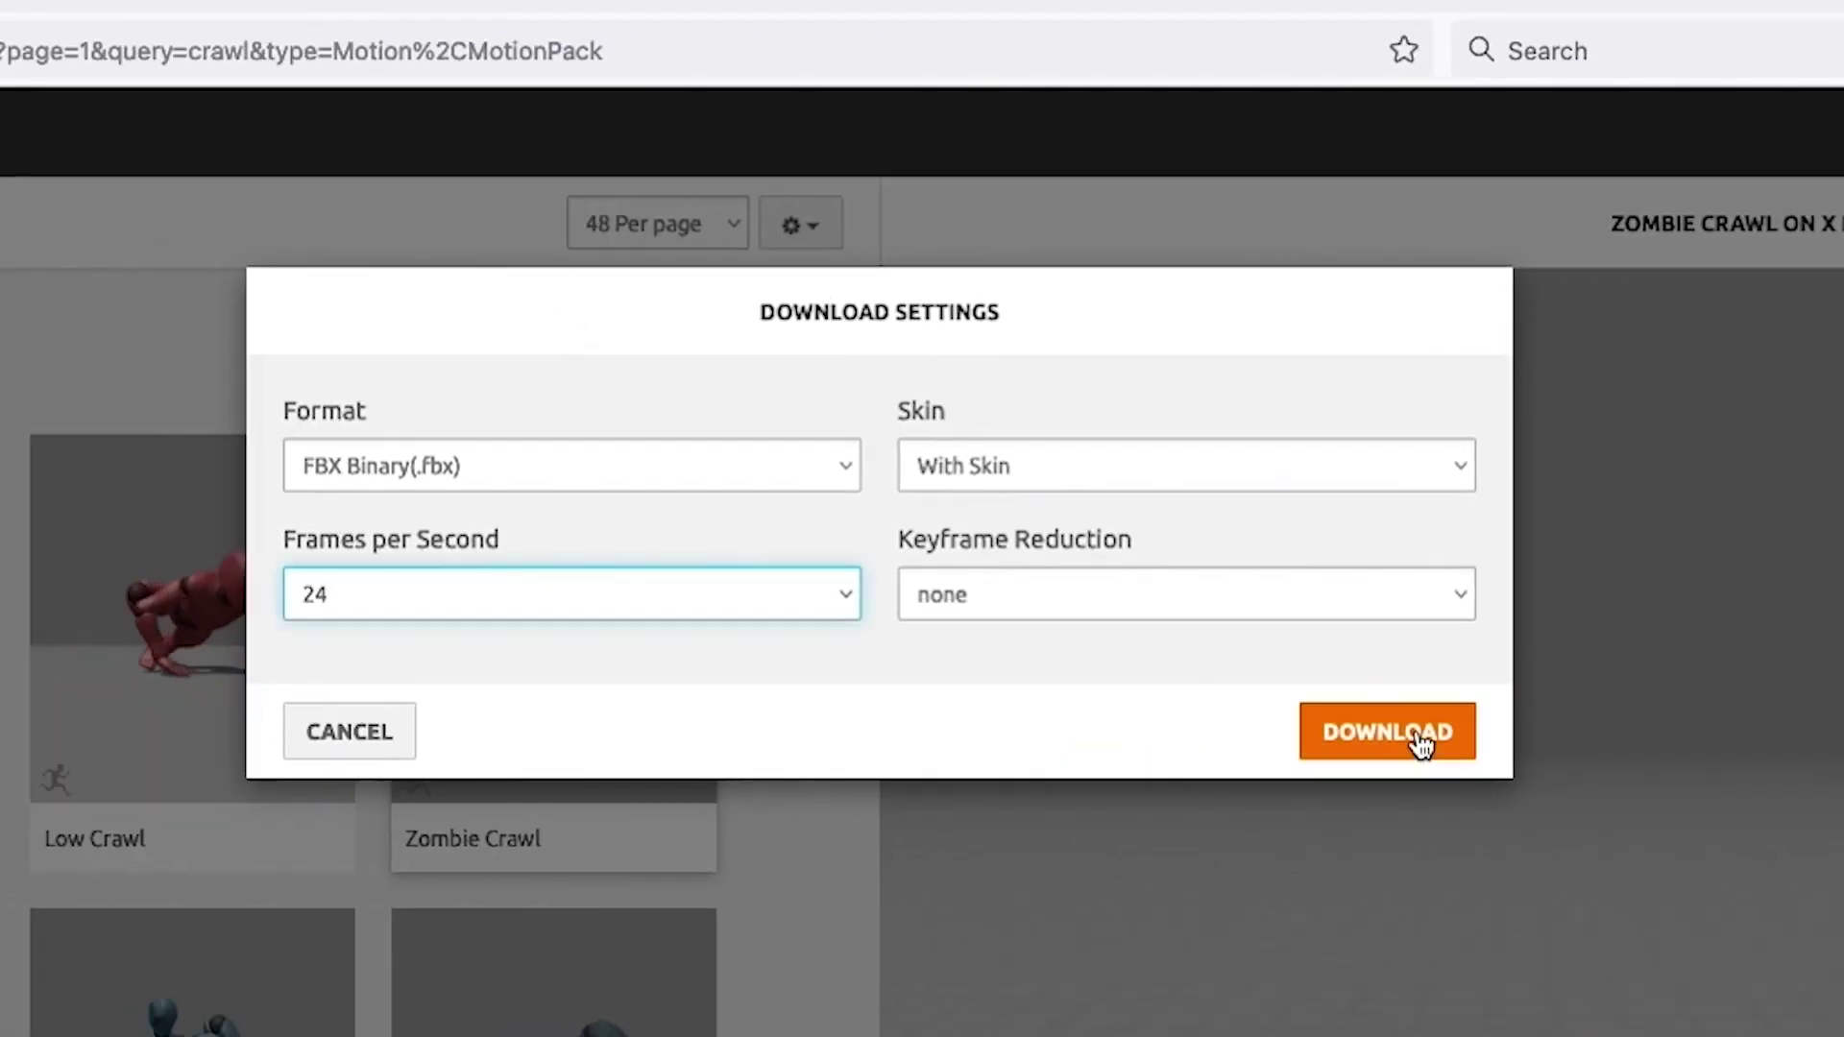
left_click(1387, 733)
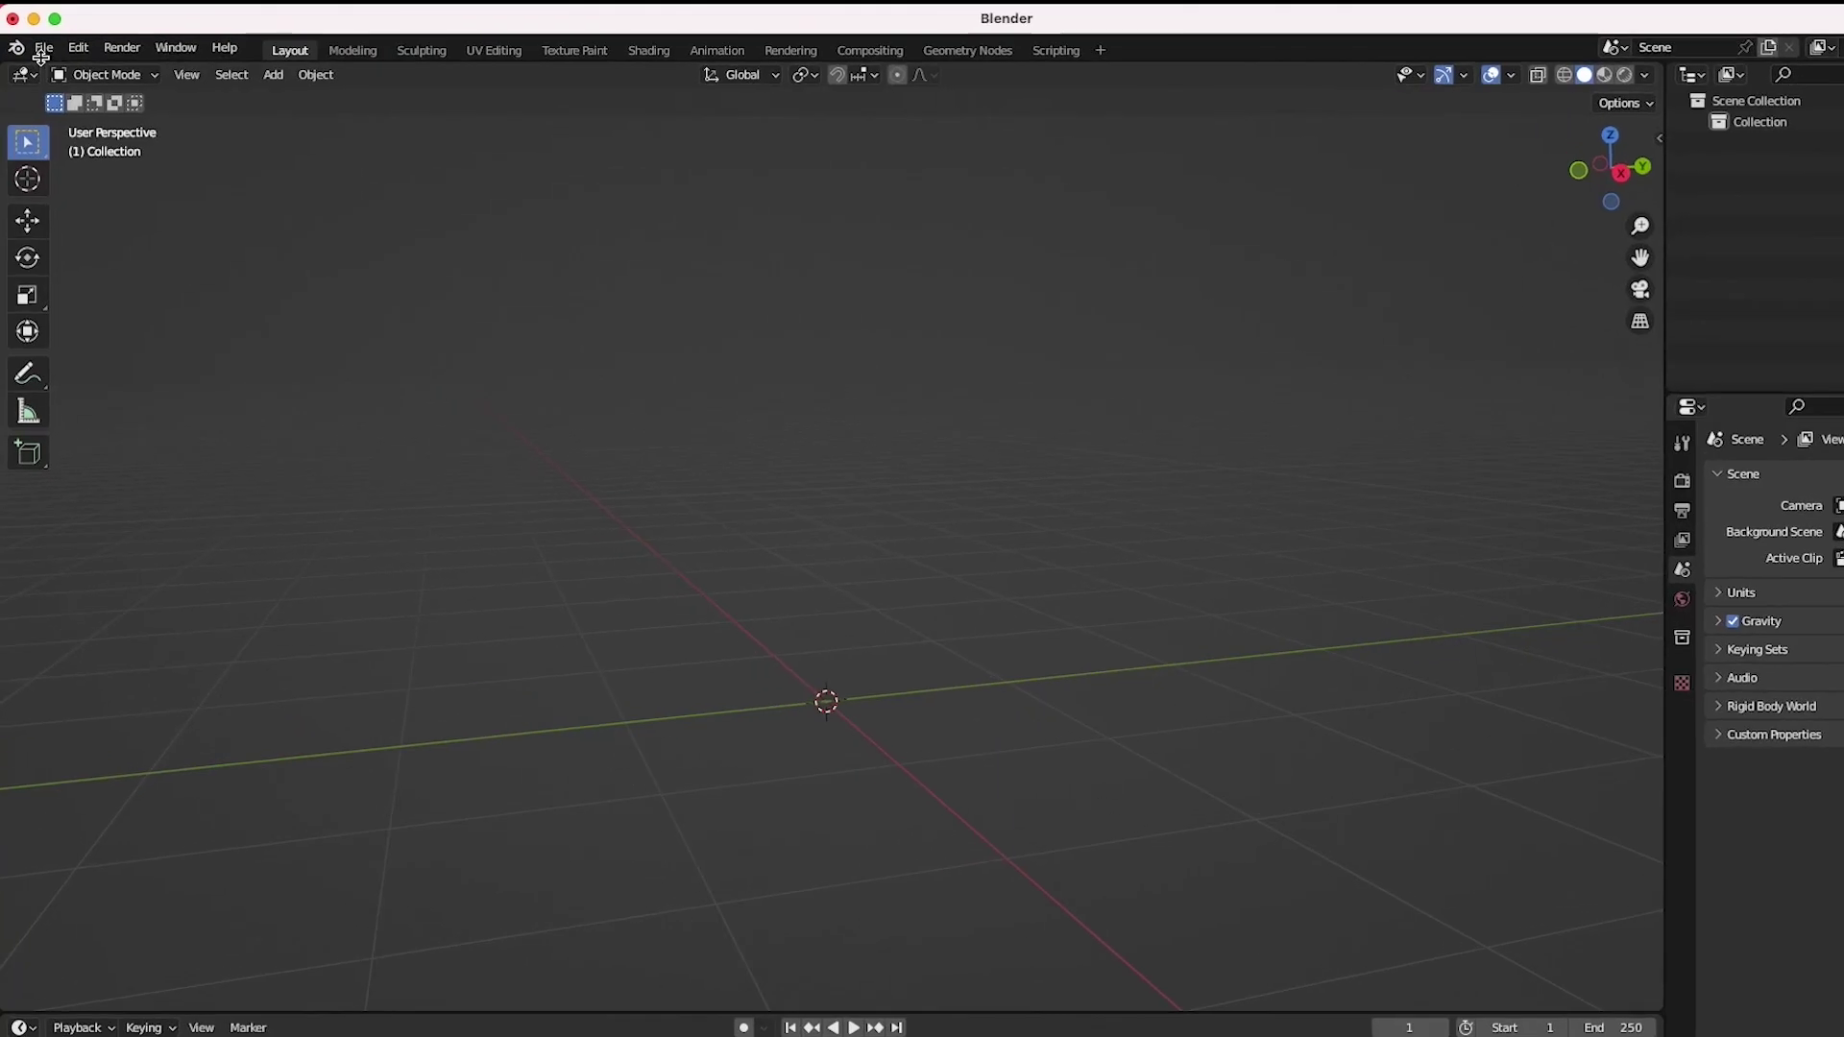
left_click(42, 50)
Step: Import Zombie Crawl.fbx into Blender and stop its playback
mouse_move(216, 386)
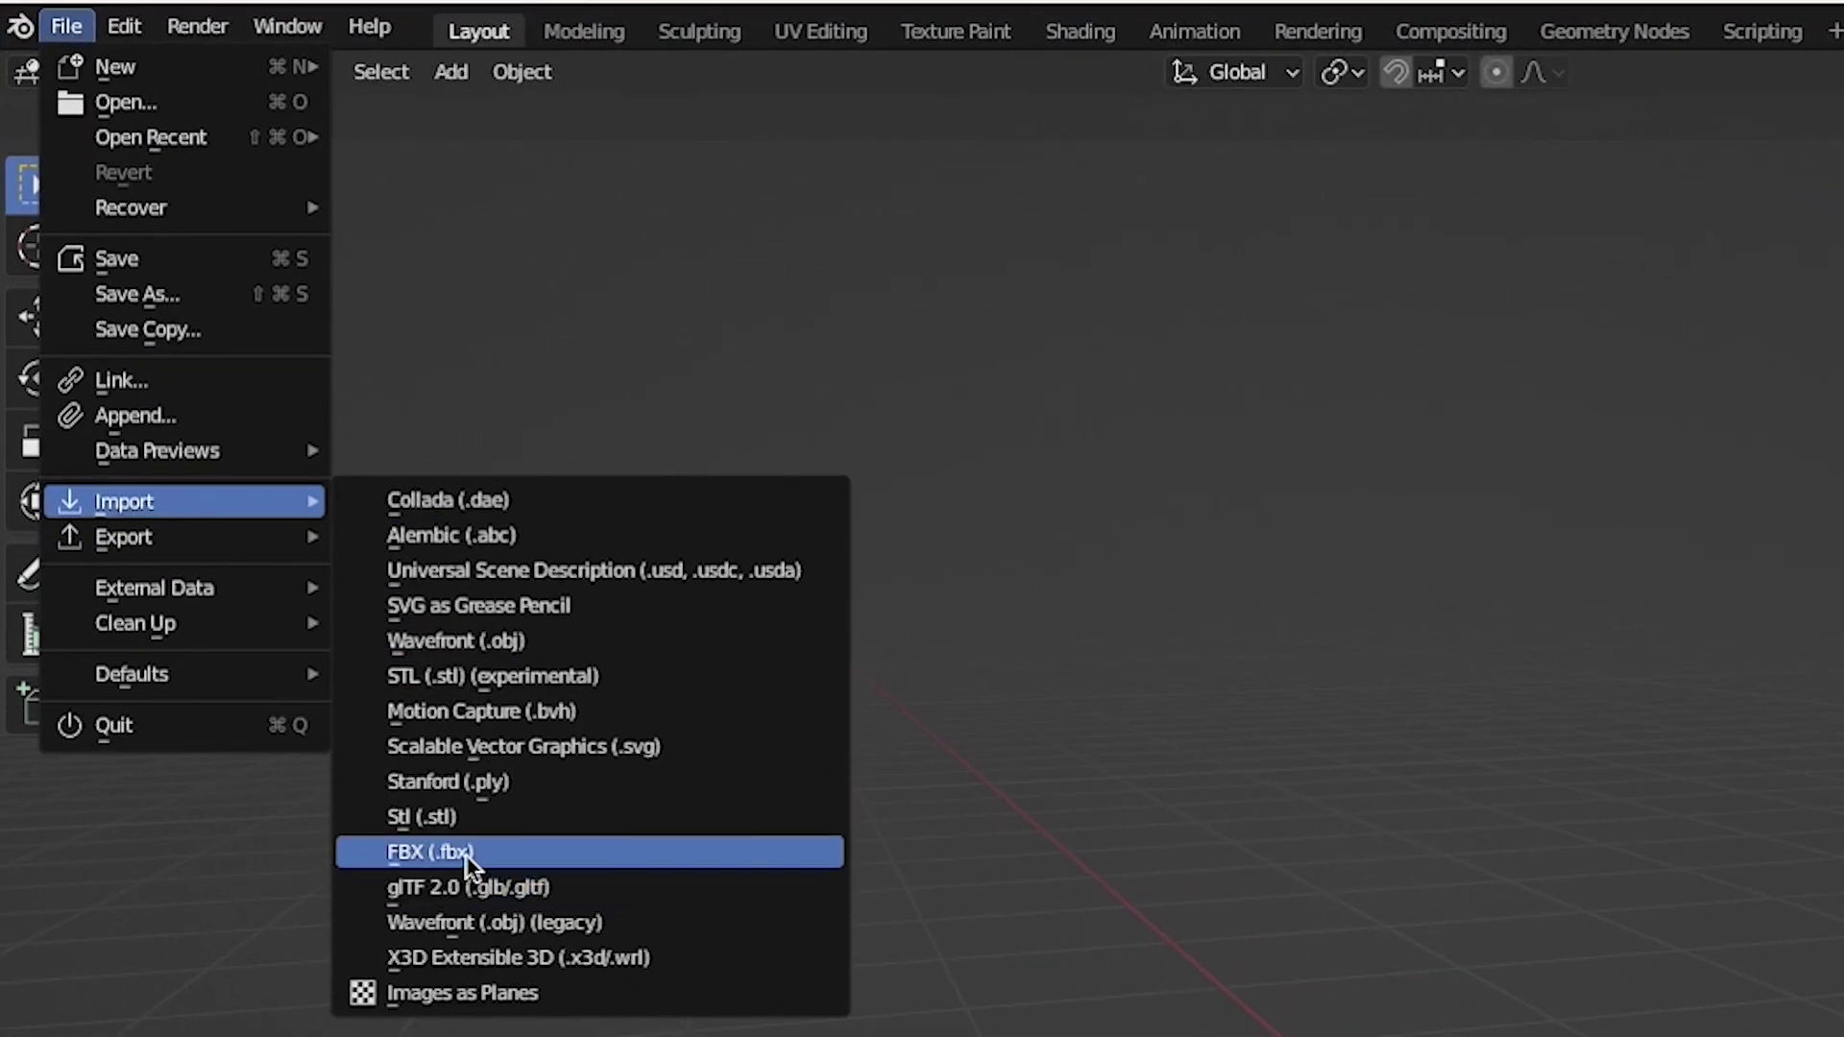
left_click(465, 853)
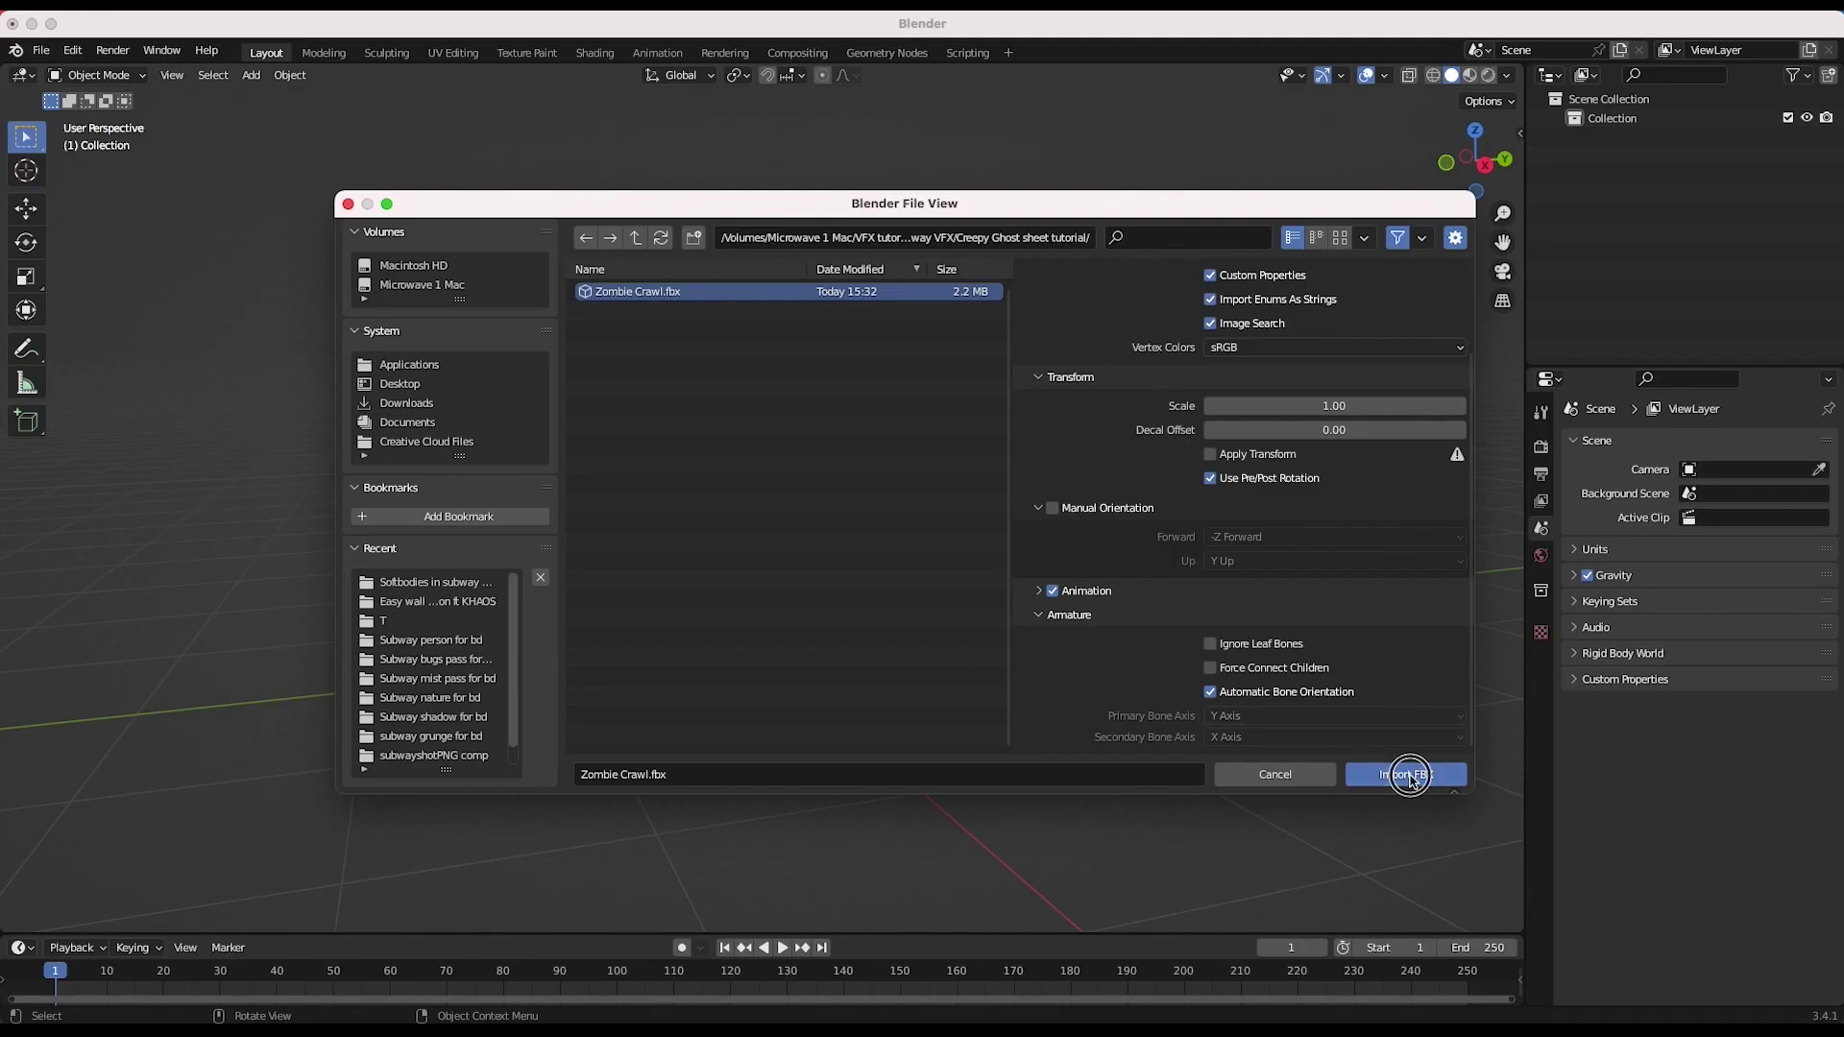
left_click(1404, 774)
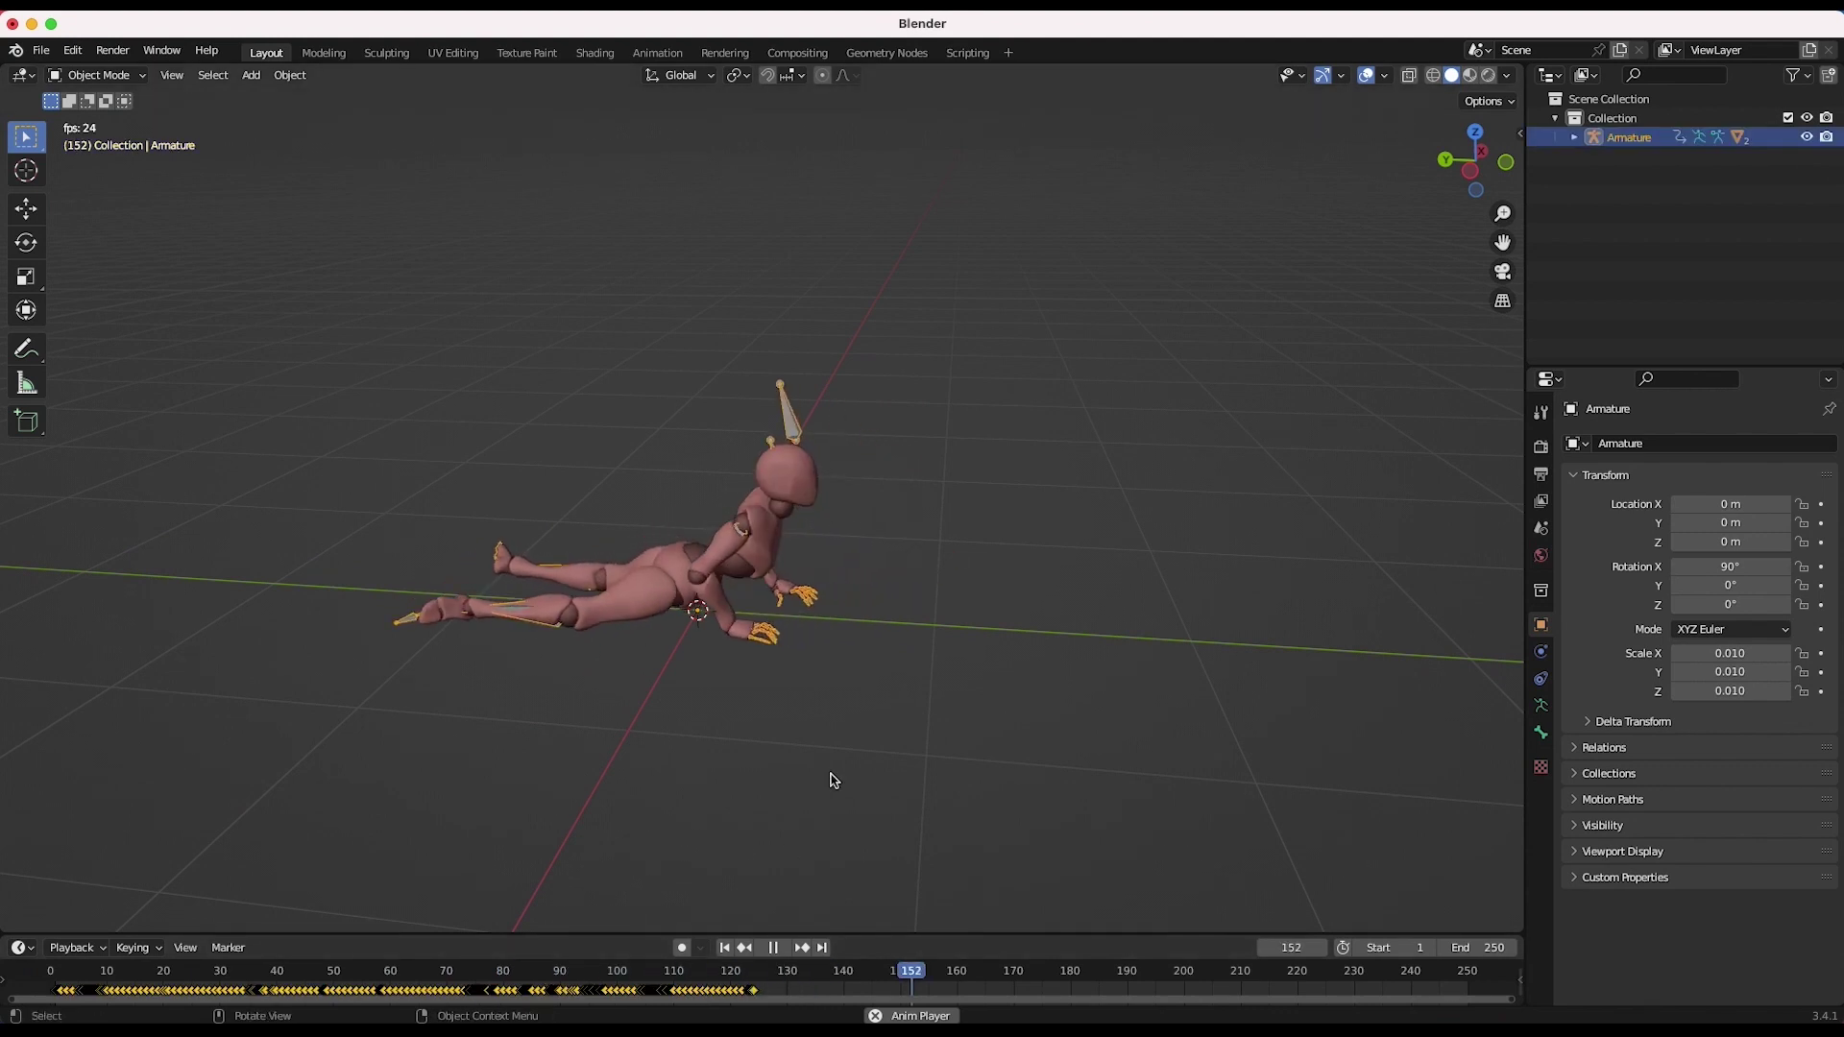
key("space")
middle_click_drag(834, 780, 805, 421)
left_click(805, 421)
Step: Make all the crawl's animation curves cyclic in the Graph Editor
left_click(25, 76)
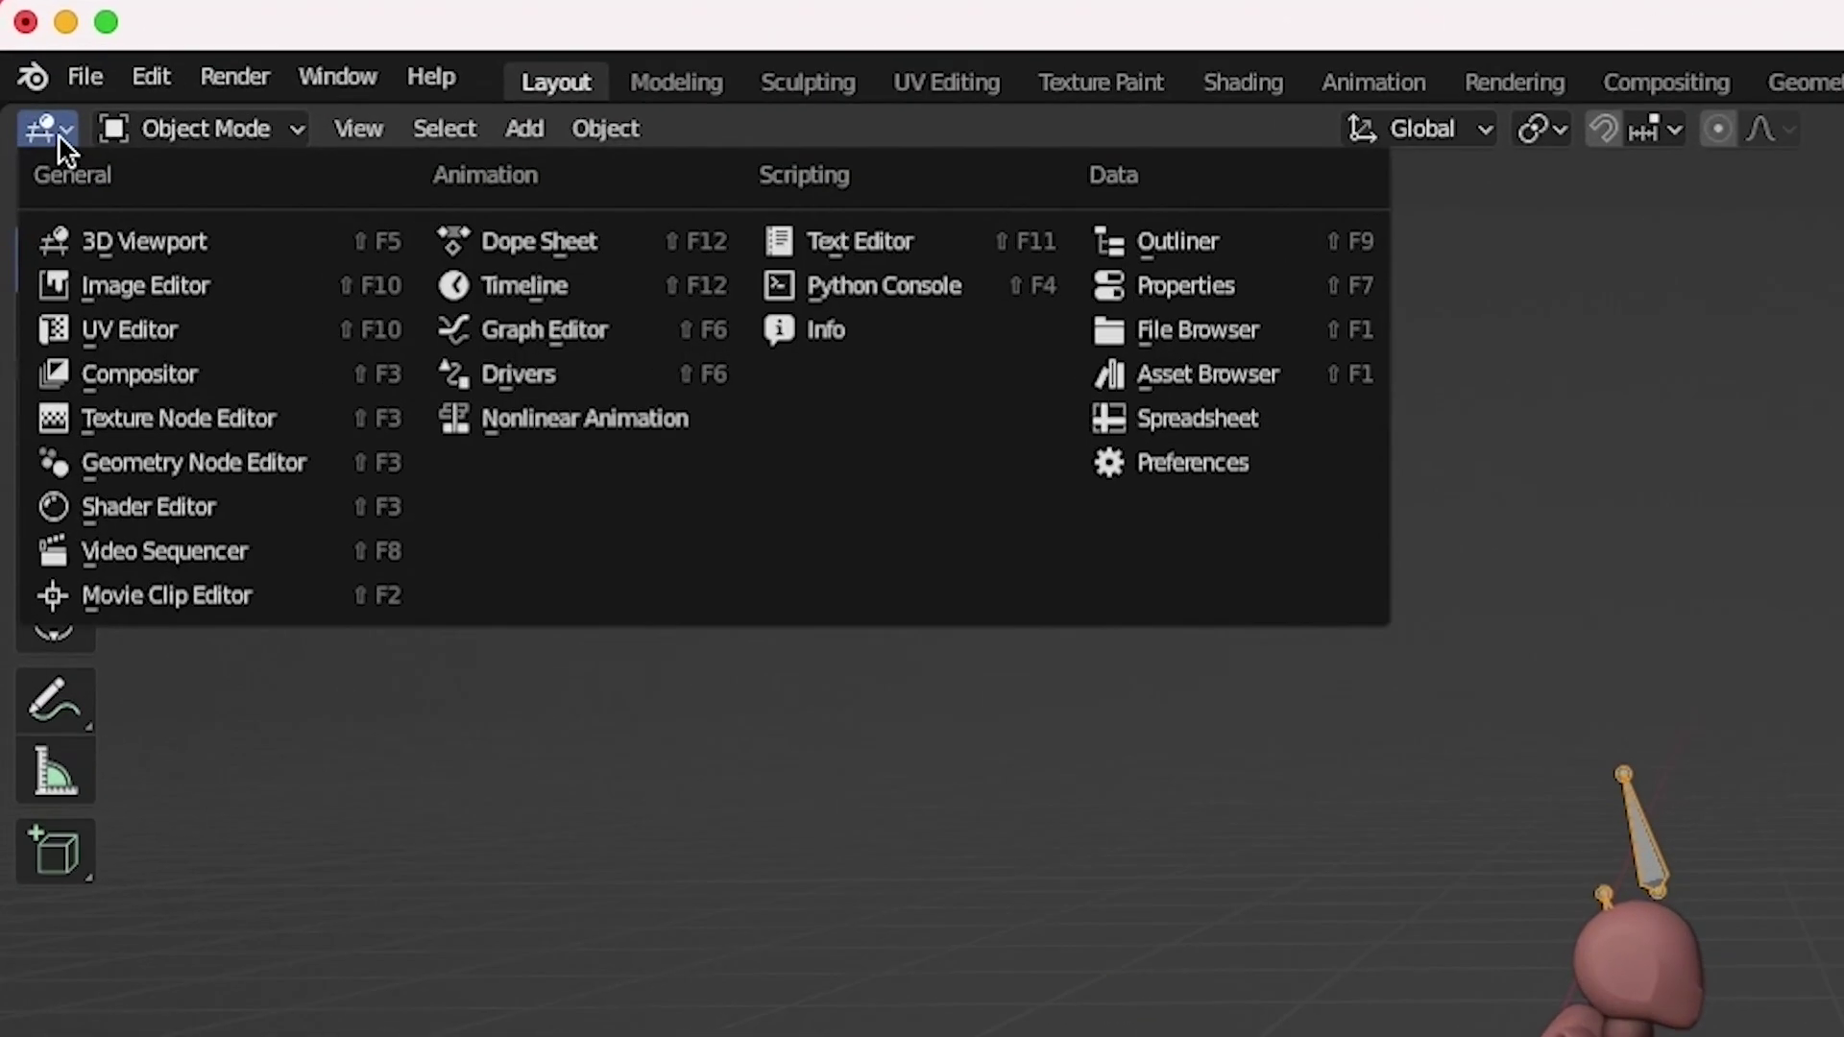
left_click(545, 332)
left_click(408, 131)
mouse_move(609, 503)
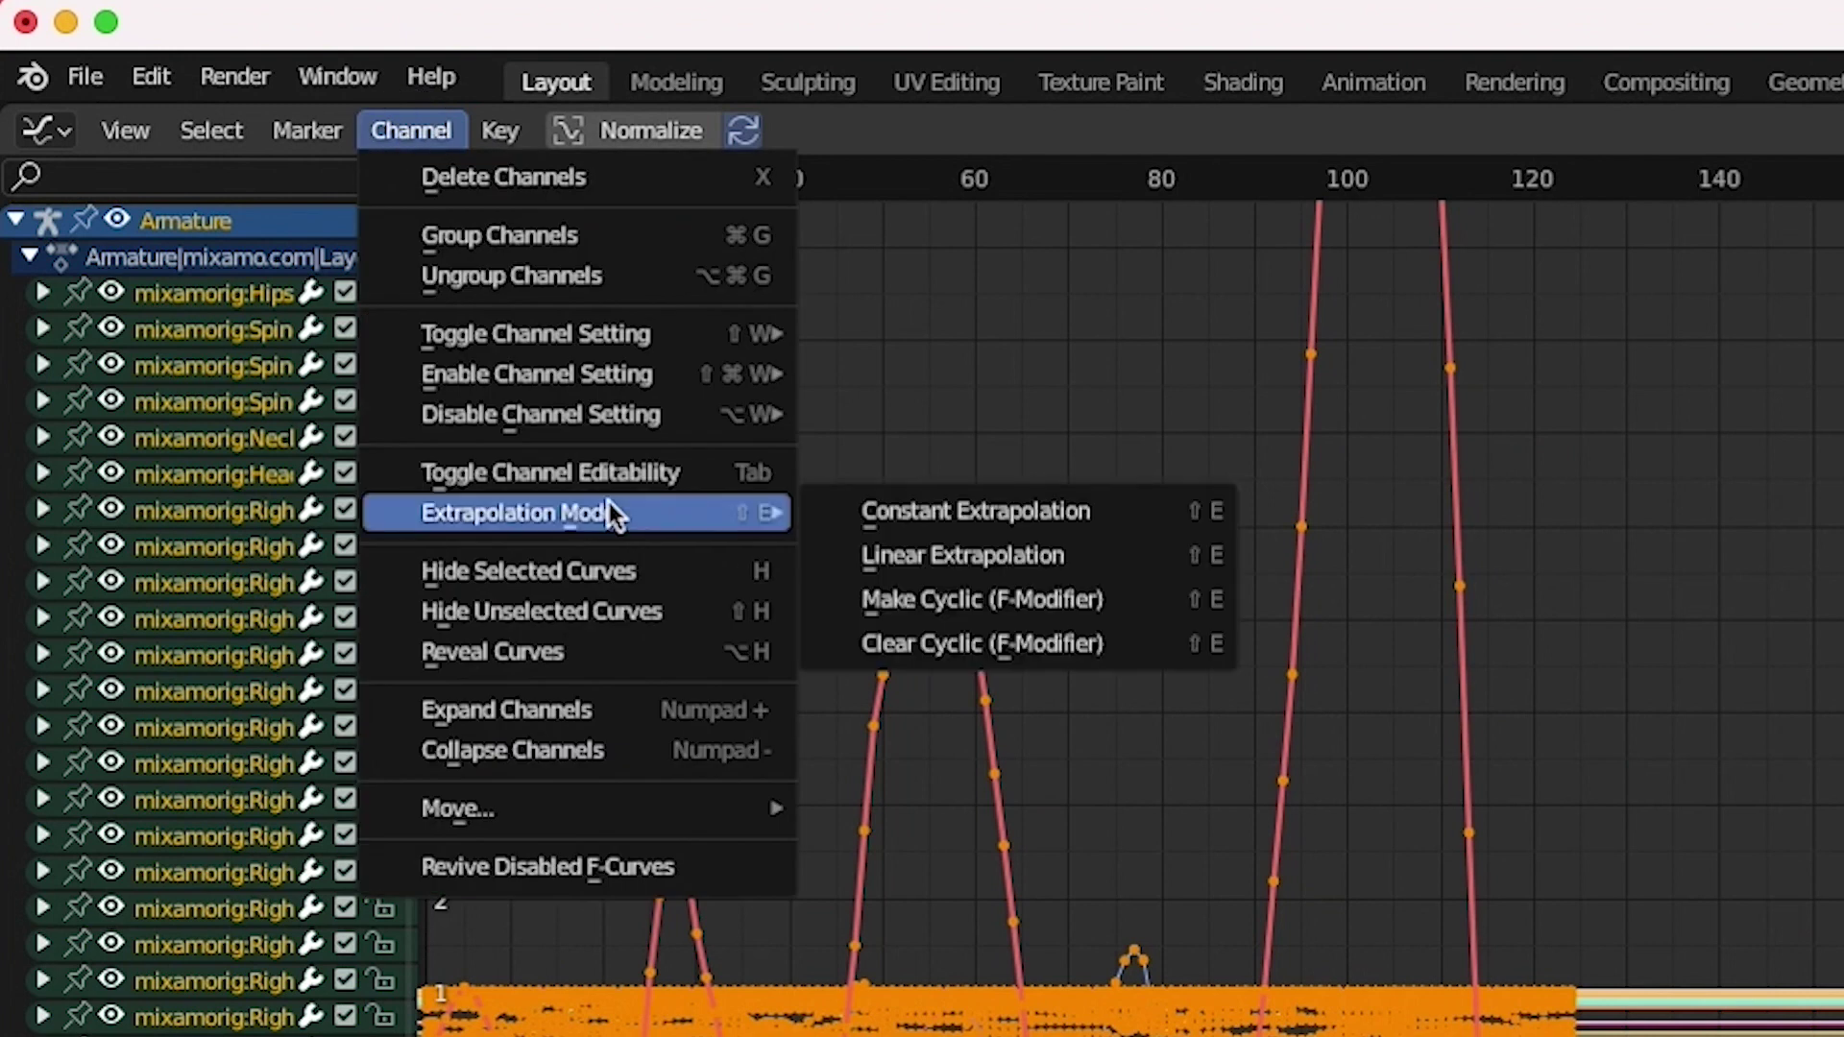
left_click(959, 597)
scroll(1816, 893, "down", 10)
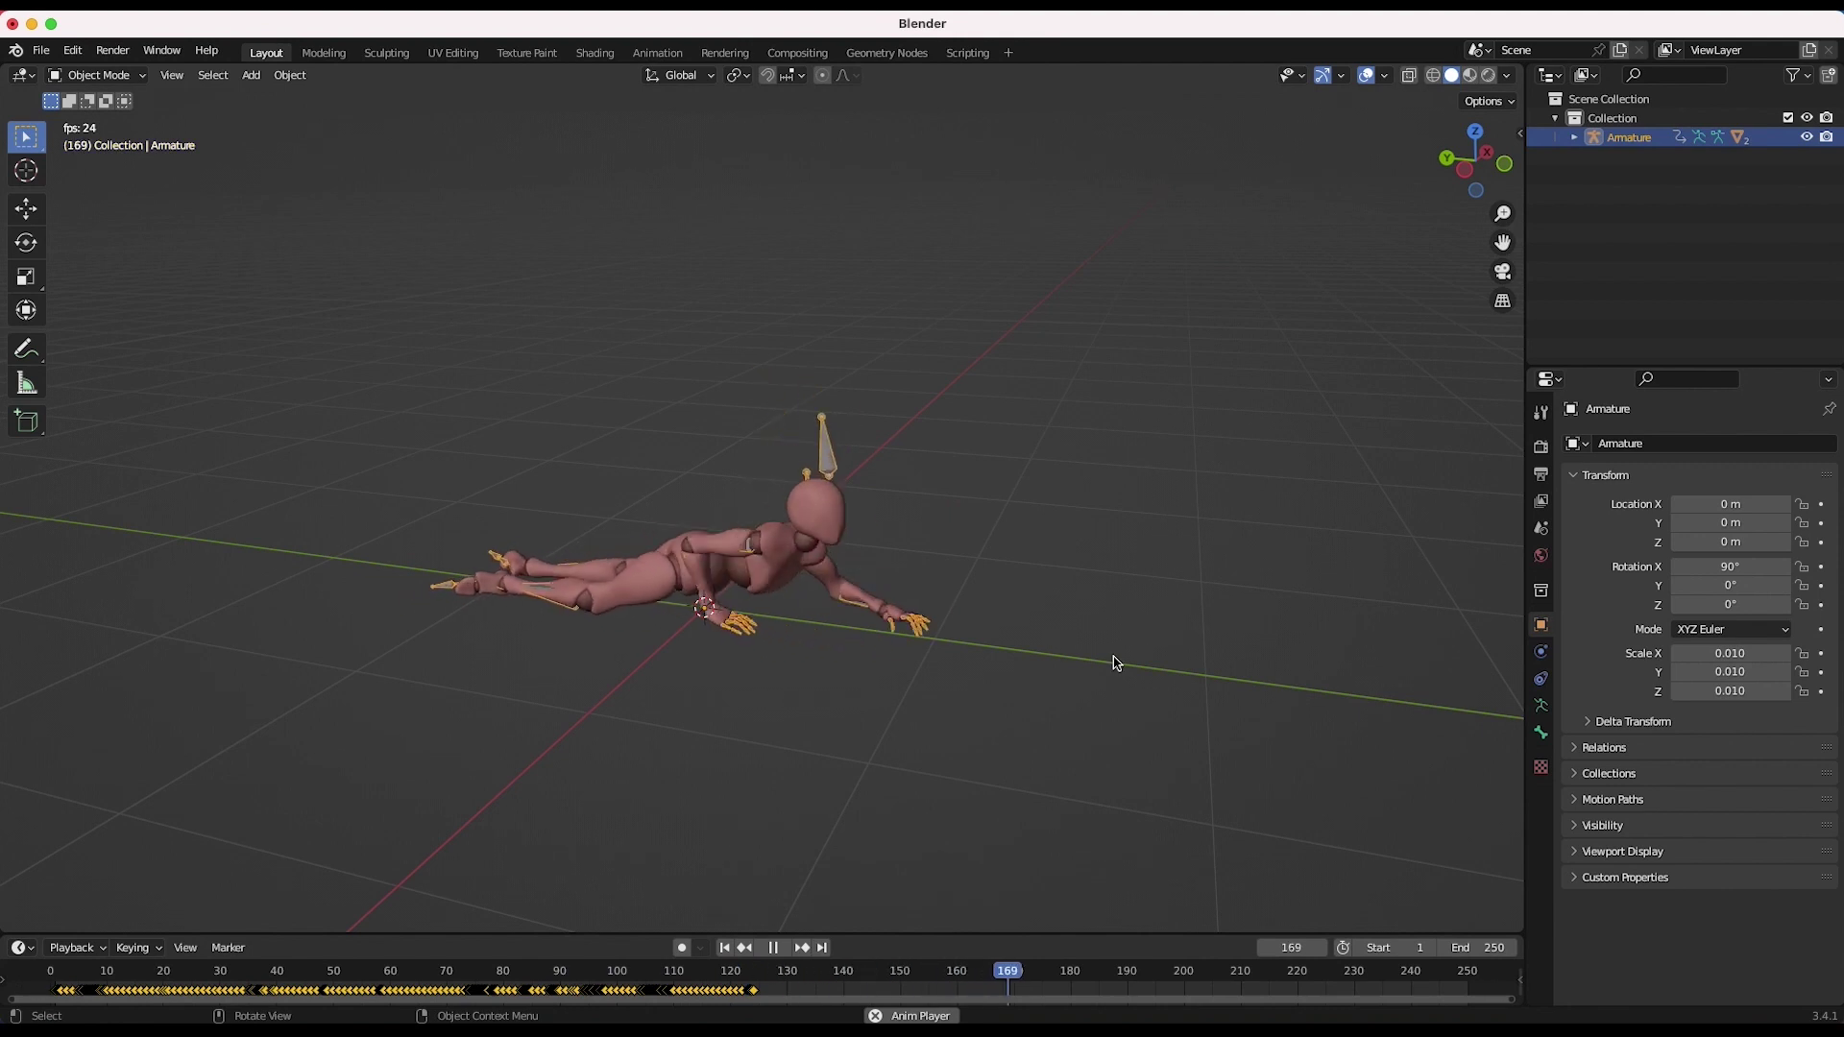
Step: Add a circle Empty, parent the armature to it, and move the Empty
middle_click_drag(927, 675, 512, 576)
key("shift+a")
mouse_move(512, 577)
left_click(691, 641)
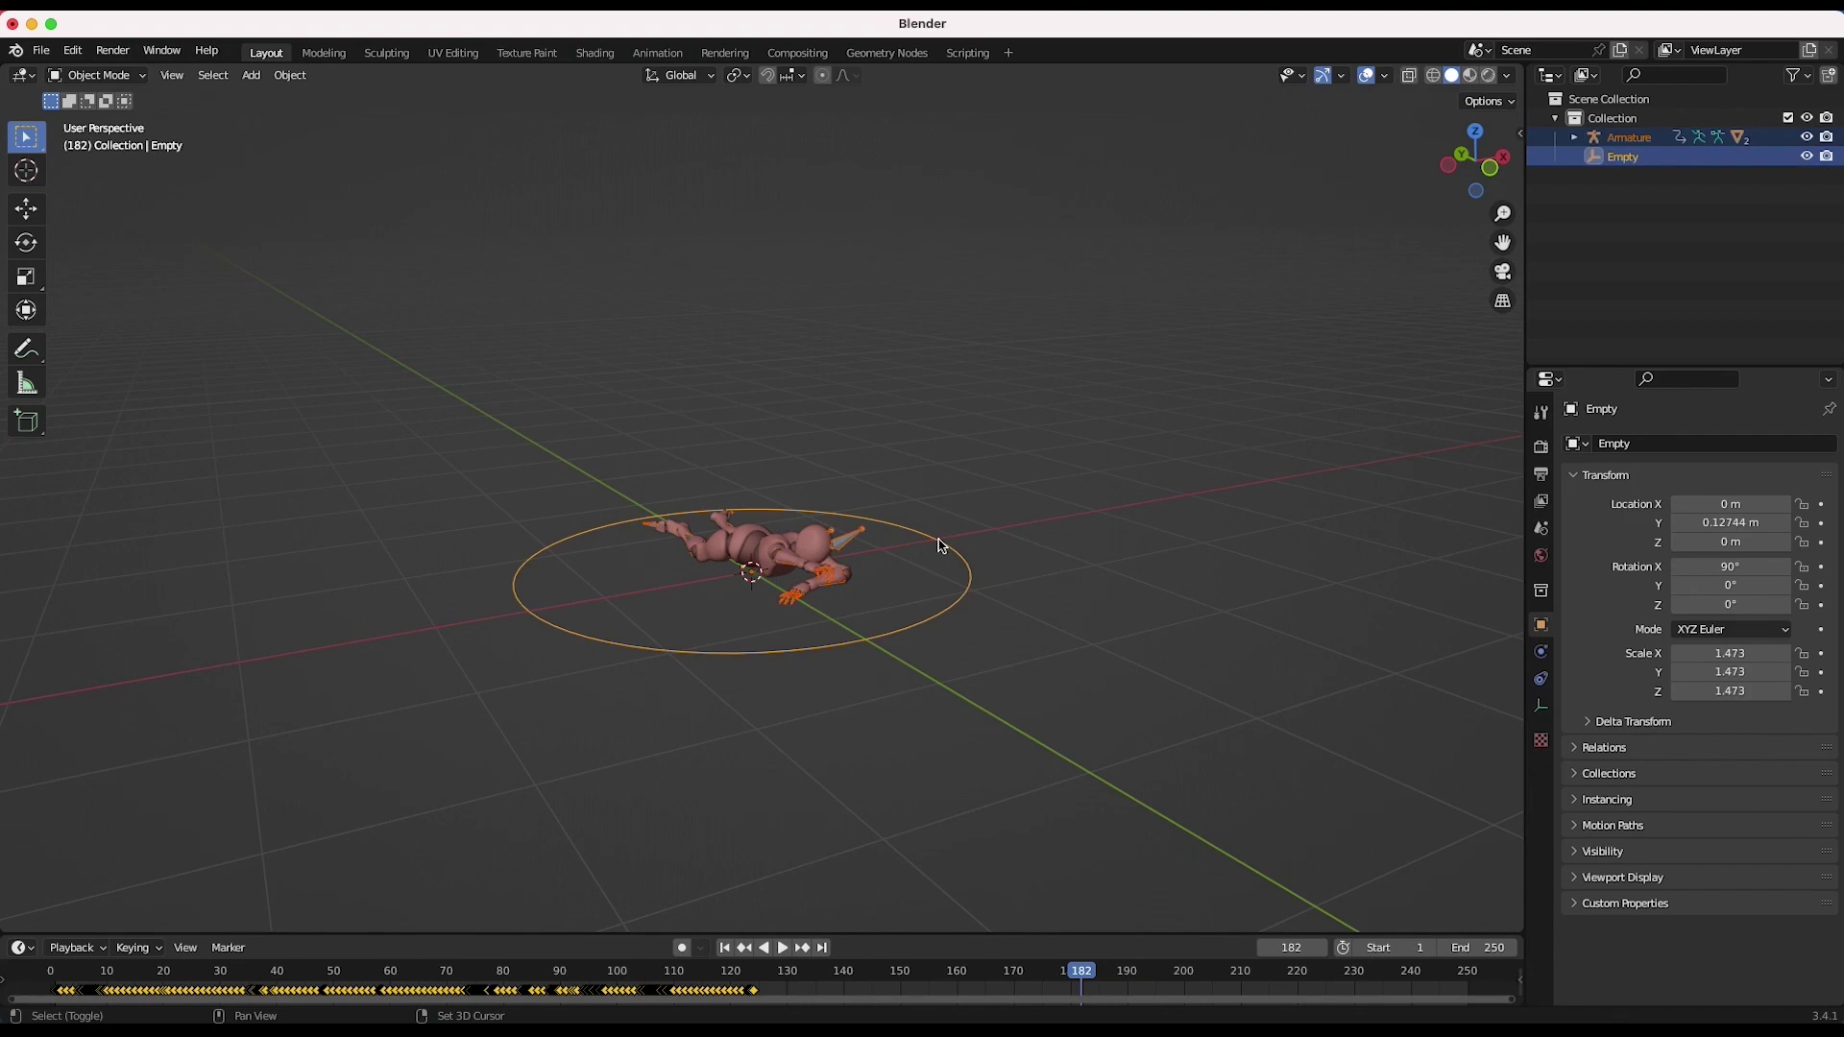
key("ctrl+p")
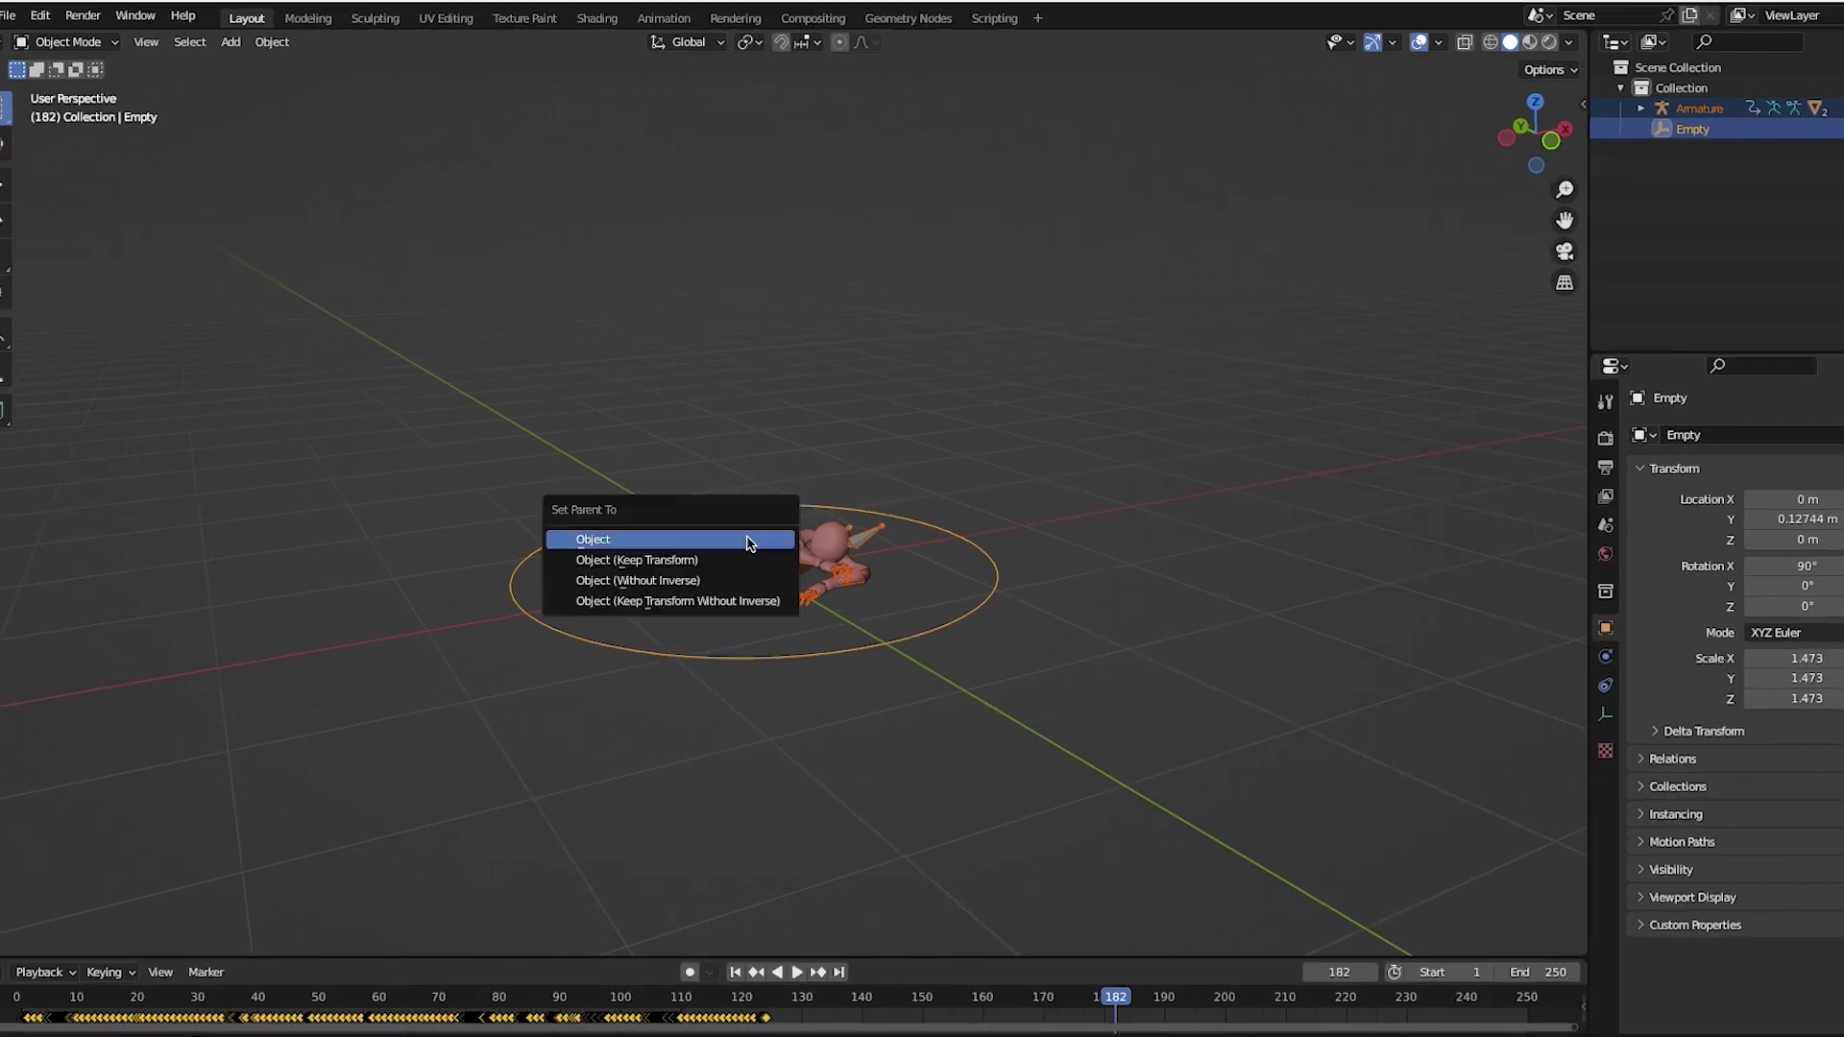
left_click(746, 540)
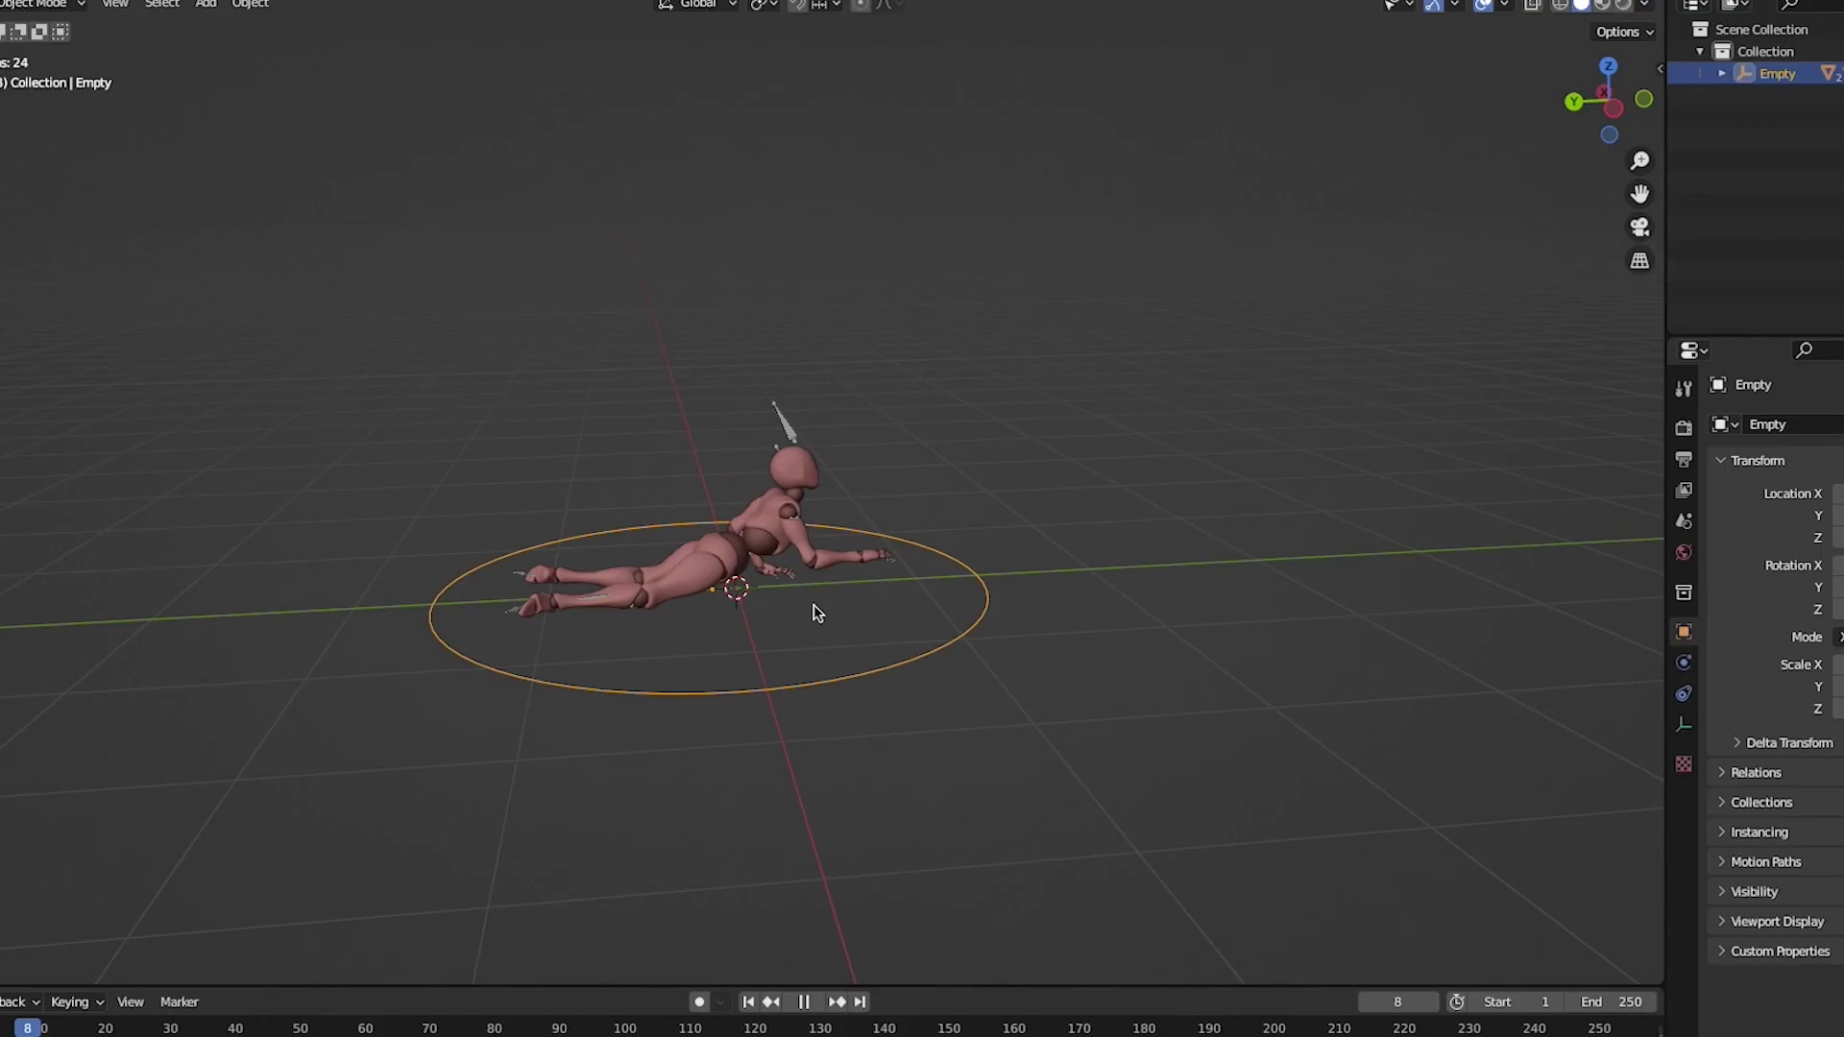
key("g")
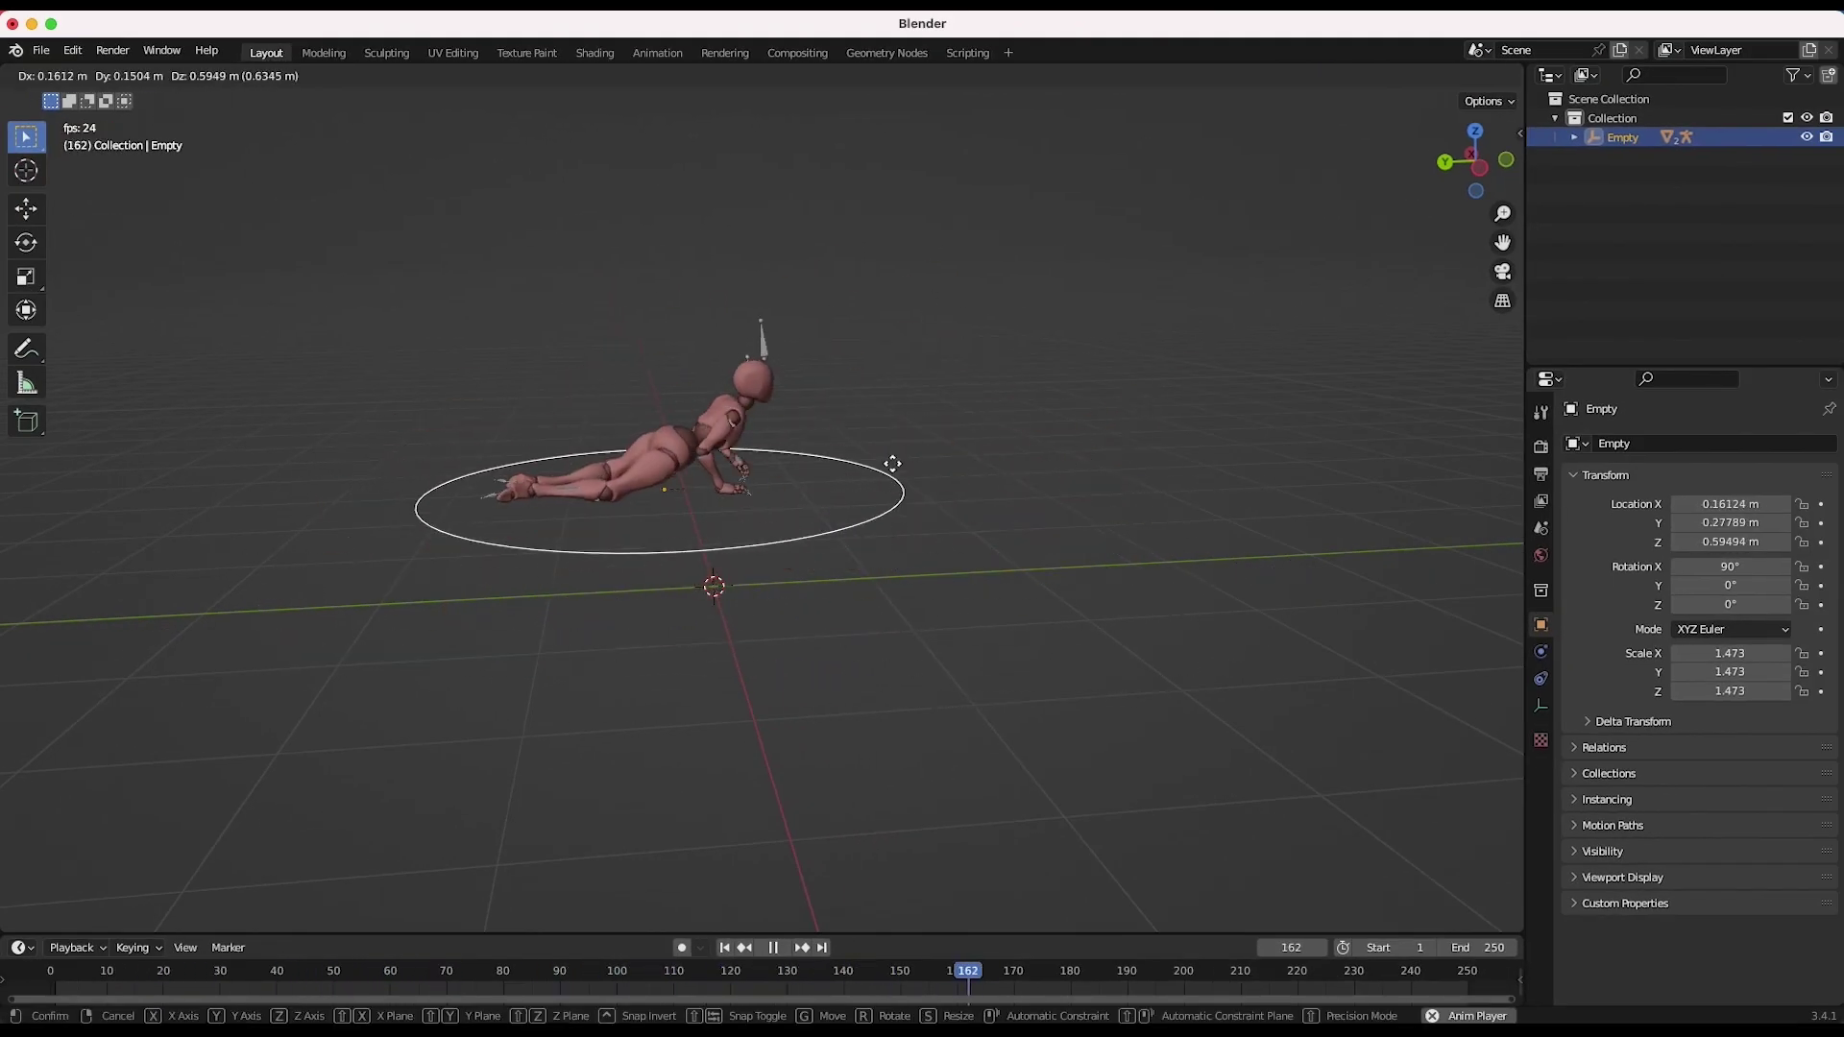
left_click(892, 464)
Step: Hide Body_Surface and delete the remaining envelope meshes, leaving the bare skeleton
left_click(677, 446)
key("h")
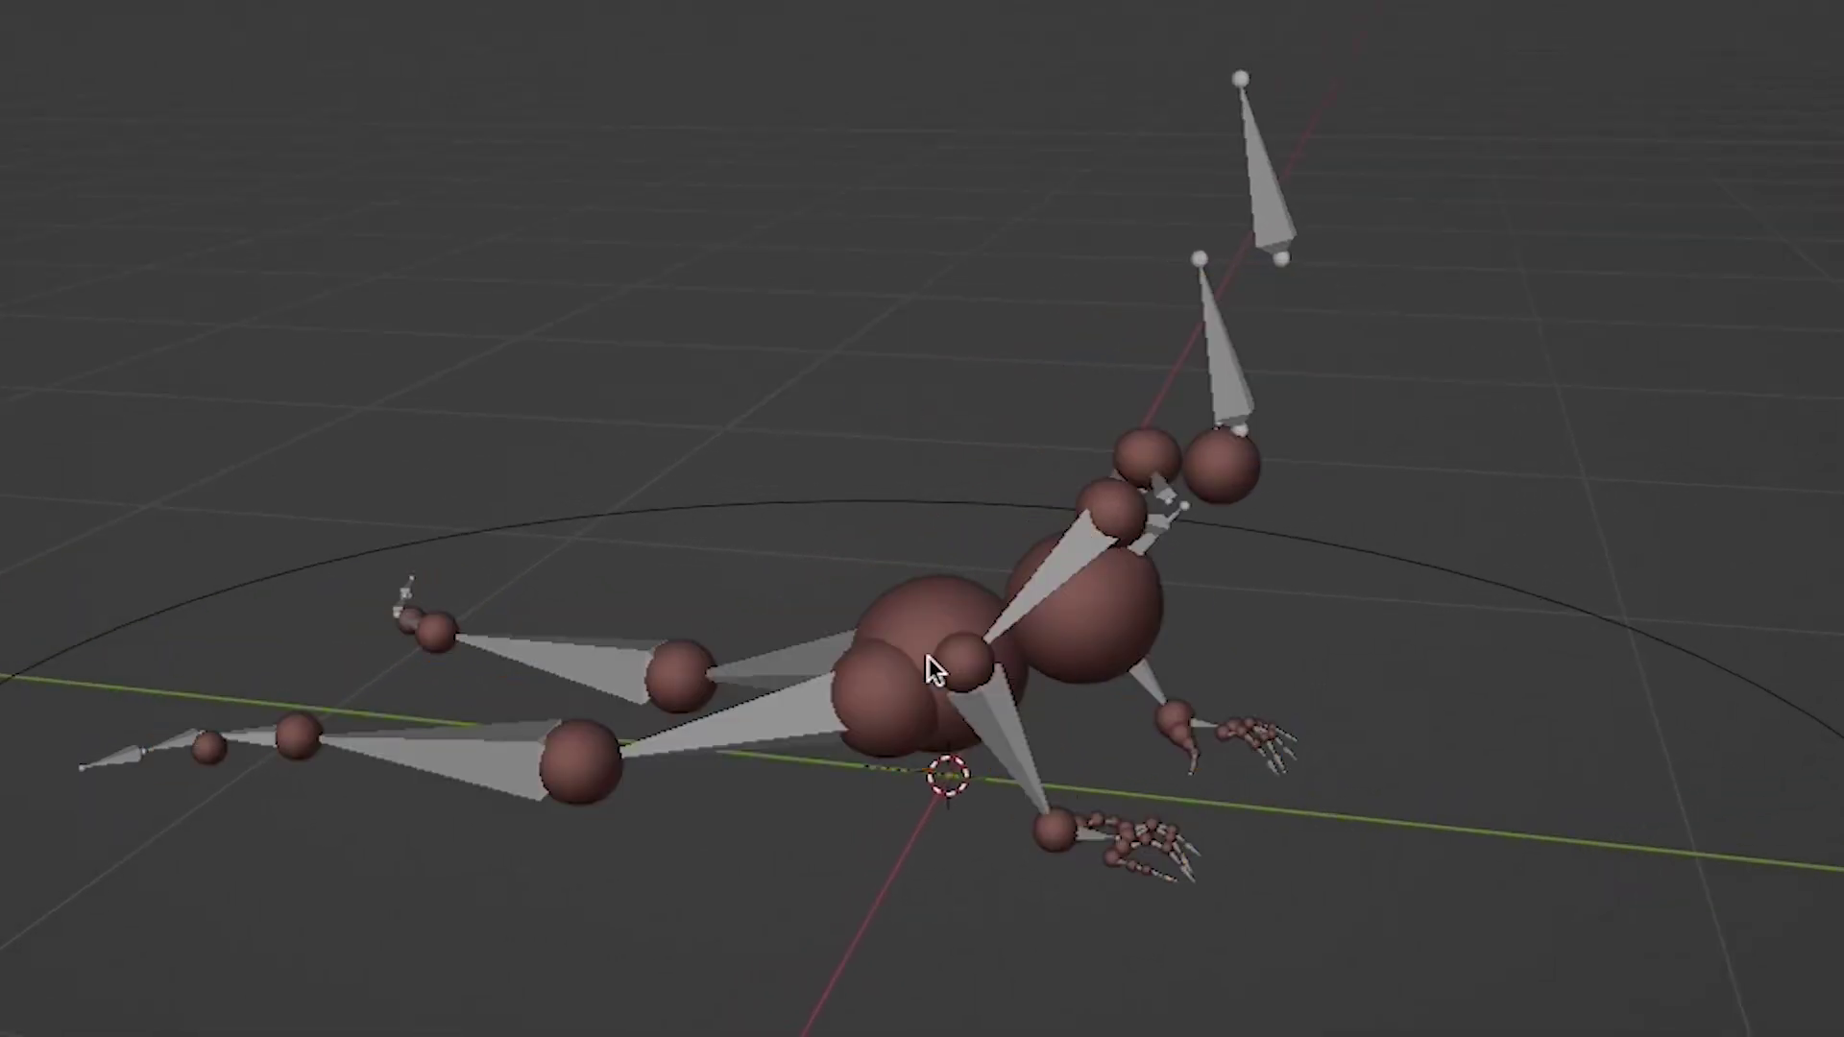
key("a")
key("x")
left_click(902, 622)
middle_click_drag(846, 618, 826, 528)
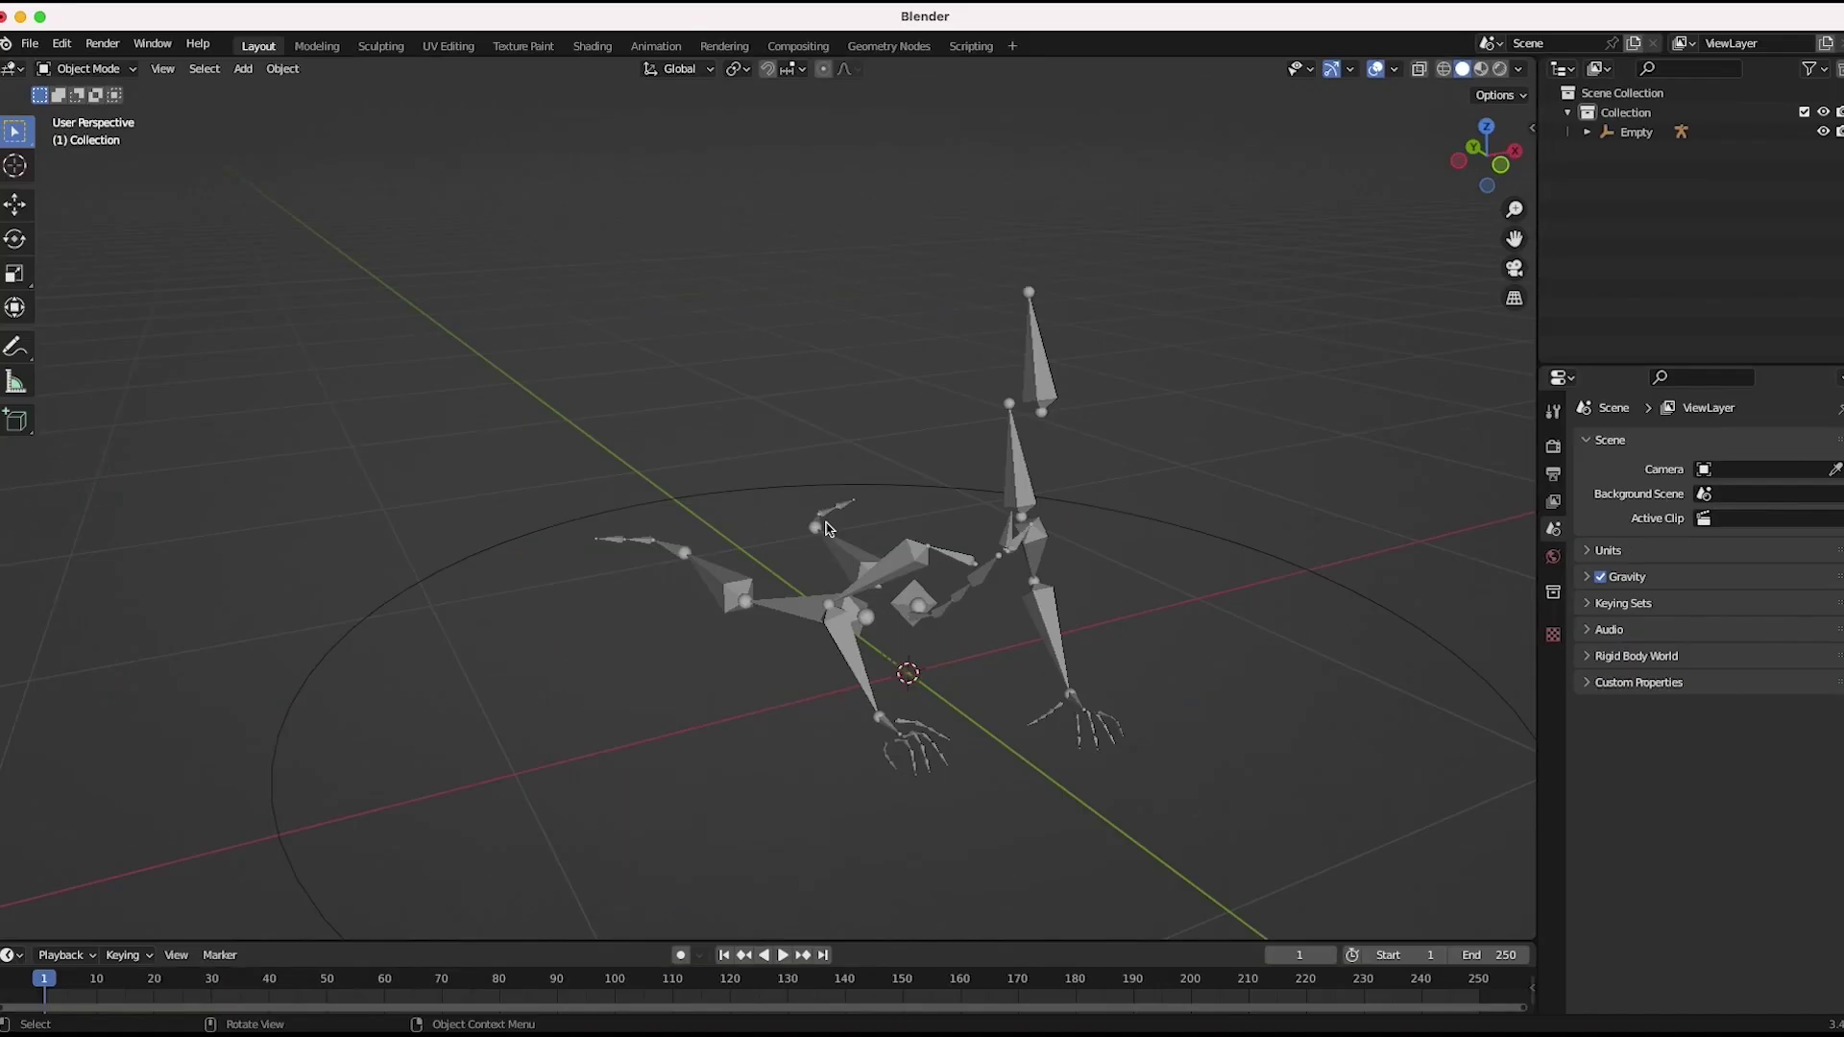
left_click(826, 528)
left_click(1550, 706)
Step: Put the skeleton in Rest Position and add a UV sphere stretched into a torso
left_click(1774, 503)
key("shift+a")
mouse_move(704, 251)
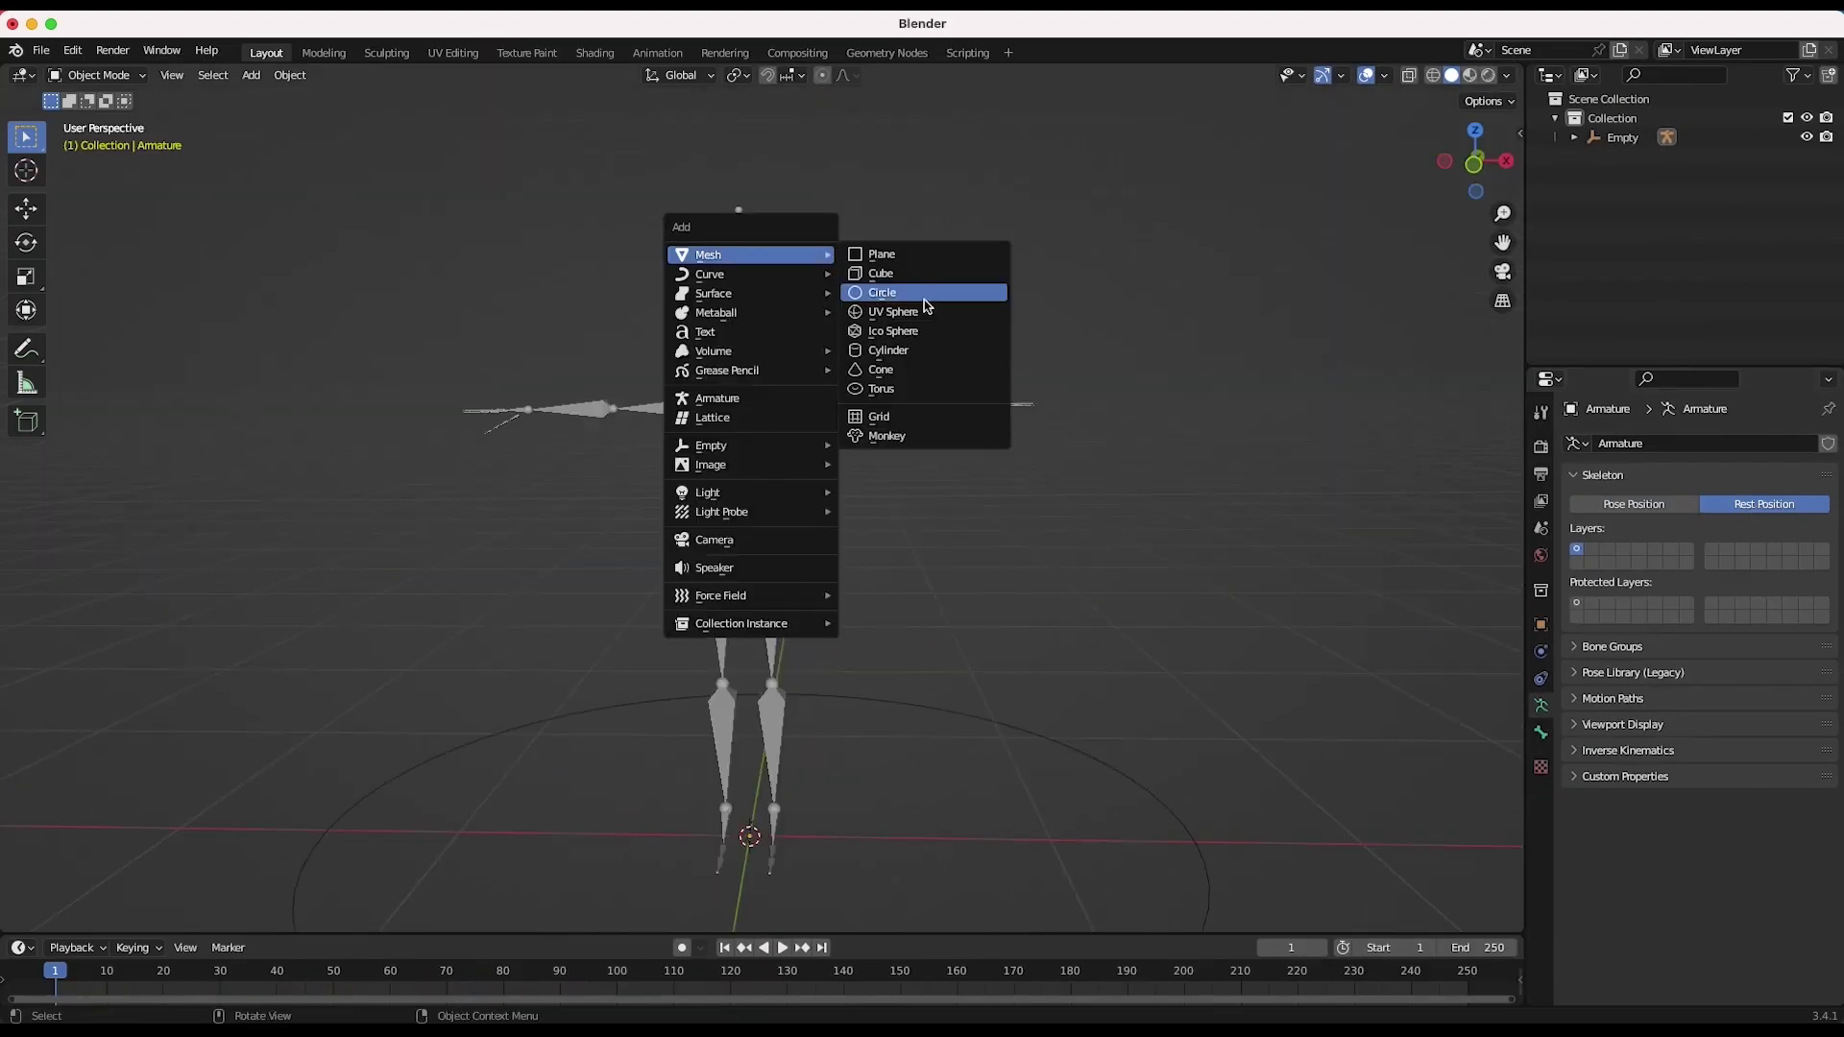
left_click(927, 305)
key("s")
key("z")
scroll(788, 480, "up", 3)
left_click(96, 75)
left_click(86, 103)
Step: Duplicate, scale and position sphere copies as limb segments around the torso
key("shift+d")
key("shift+d")
key("s")
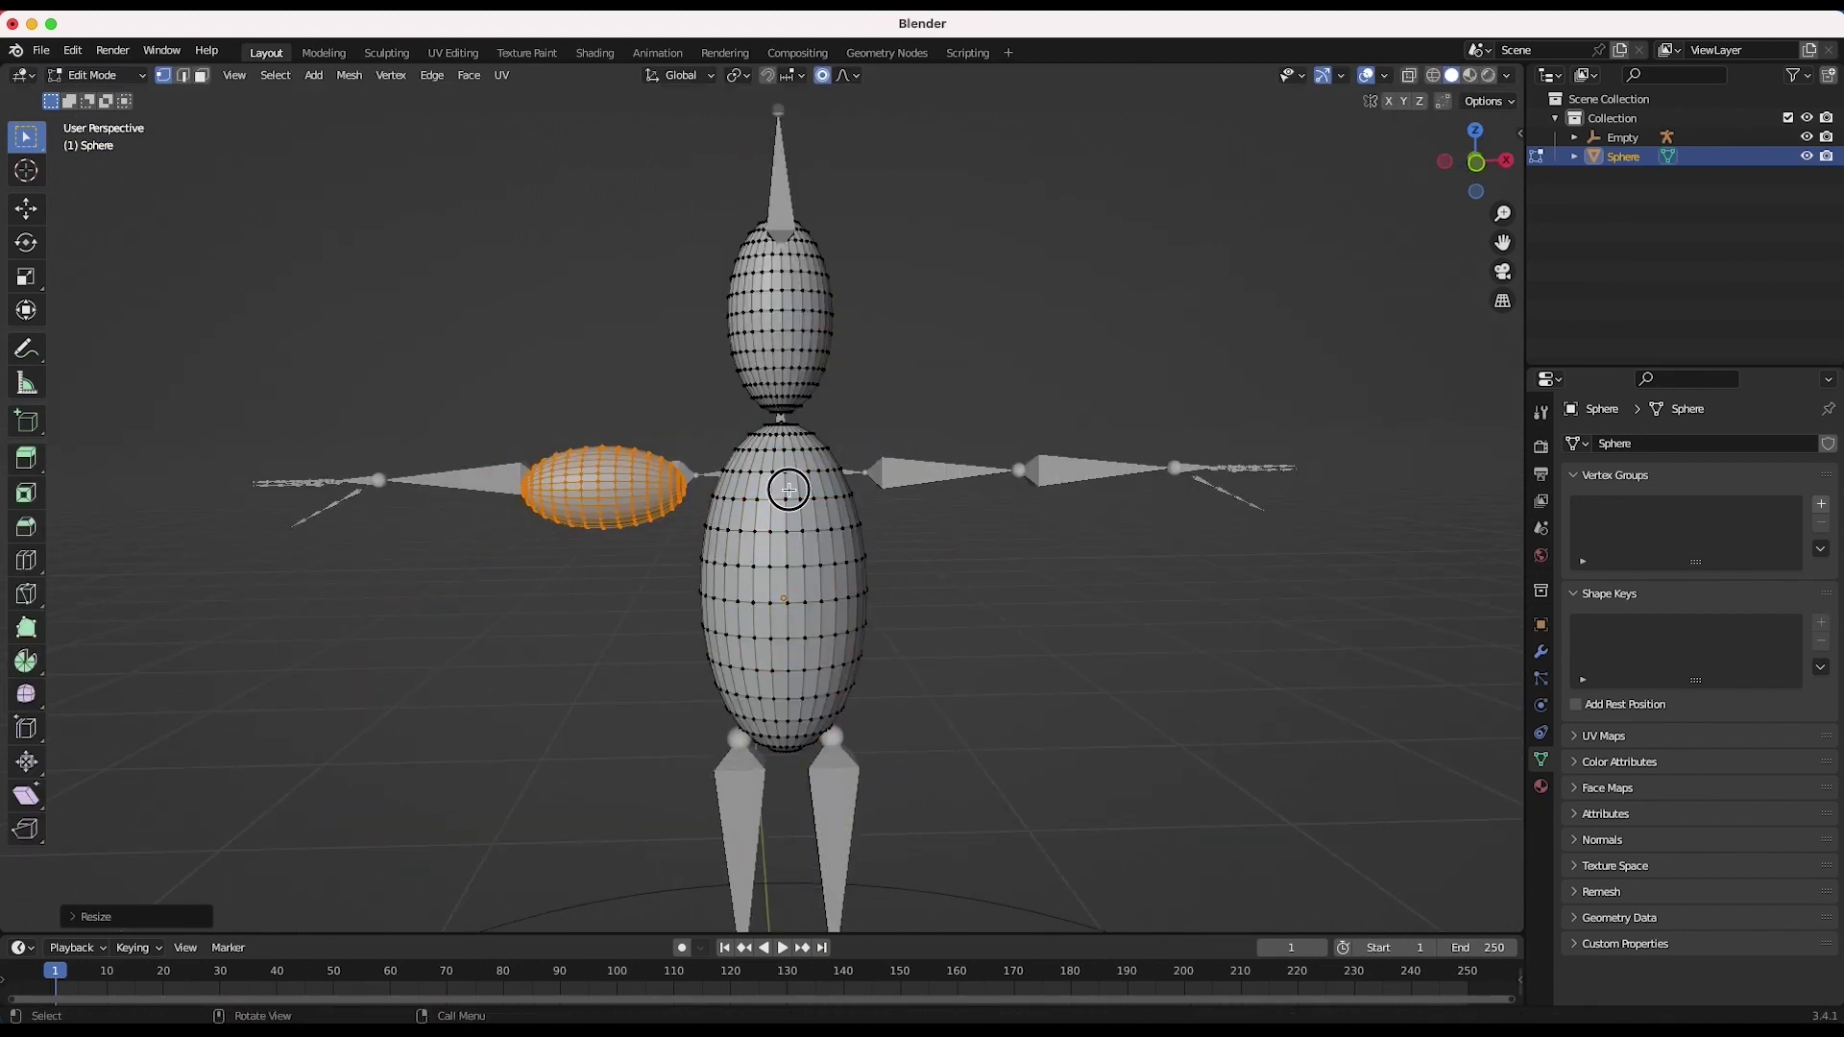
left_click(788, 491)
key("g")
left_click(683, 486)
left_click(476, 506)
key("shift+d")
middle_click_drag(688, 535, 798, 452)
scroll(832, 375, "up", 3)
middle_click_drag(831, 375, 985, 456)
Step: Apply all transforms, parent the figure with Automatic Weights, and switch back to Pose Position
key("Tab")
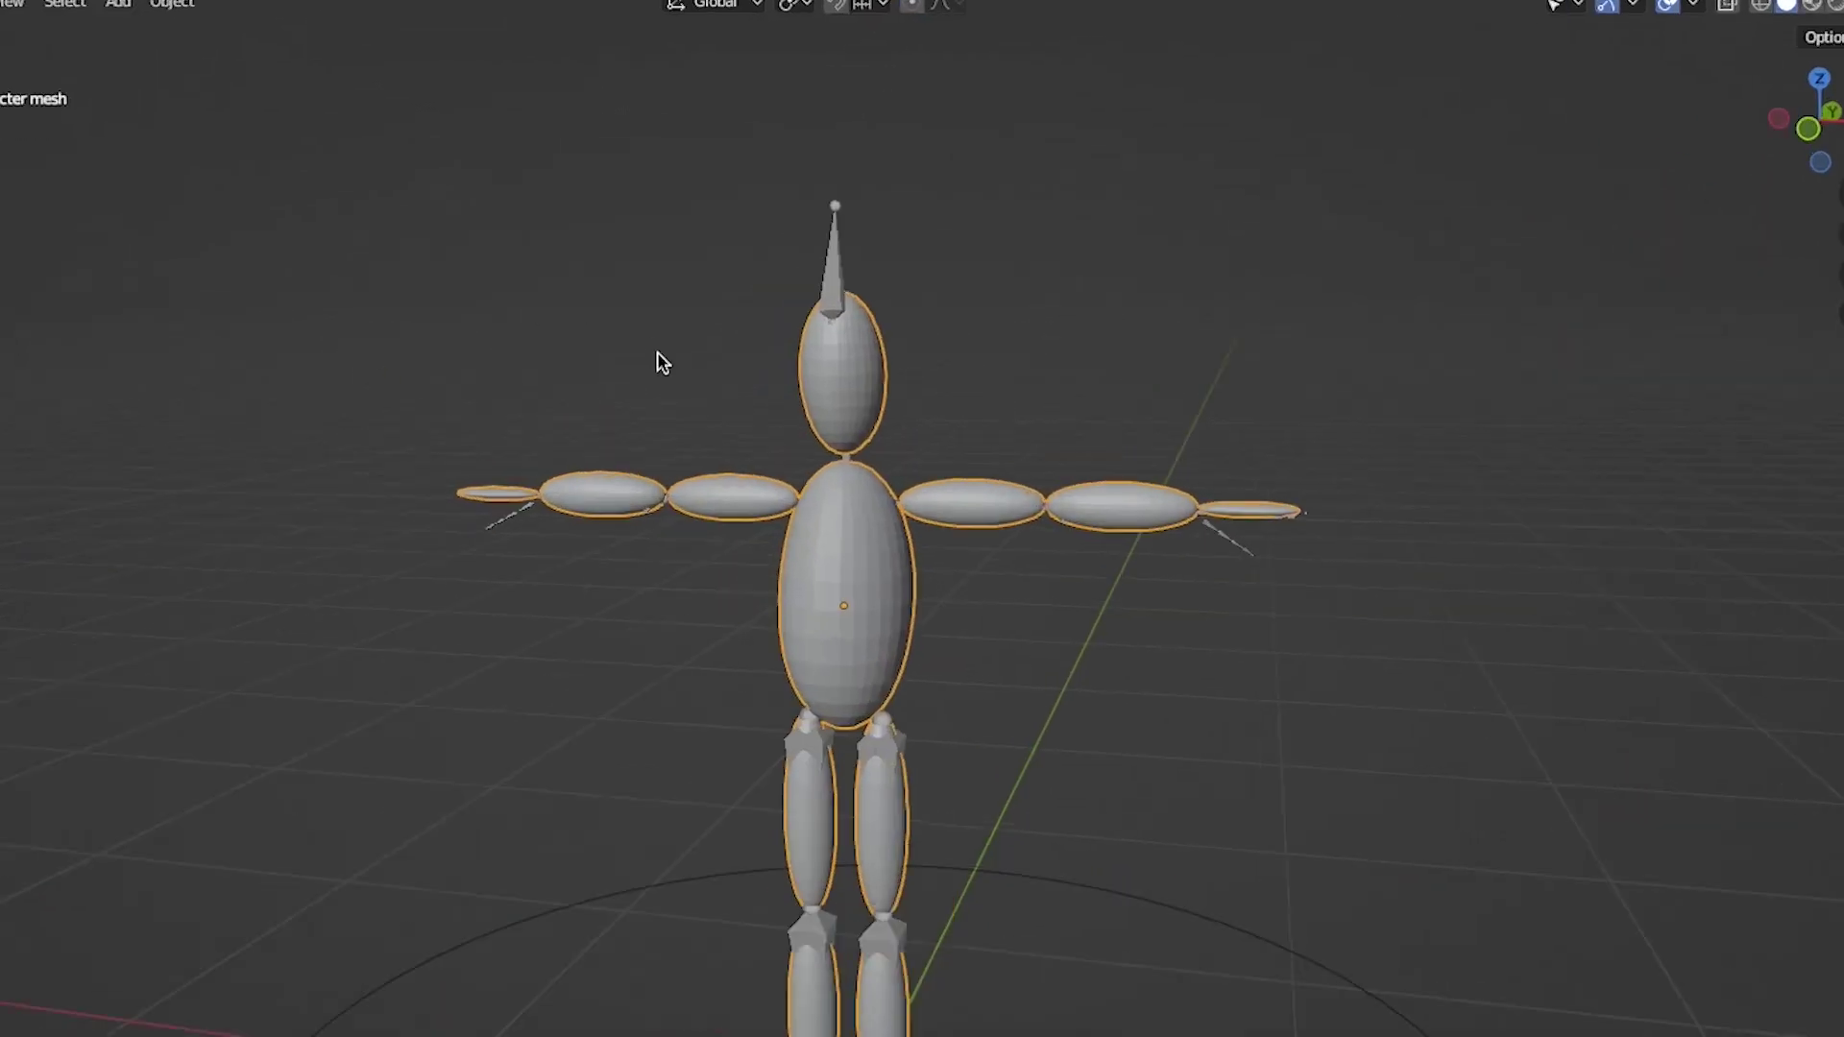
key("ctrl+a")
left_click(451, 421)
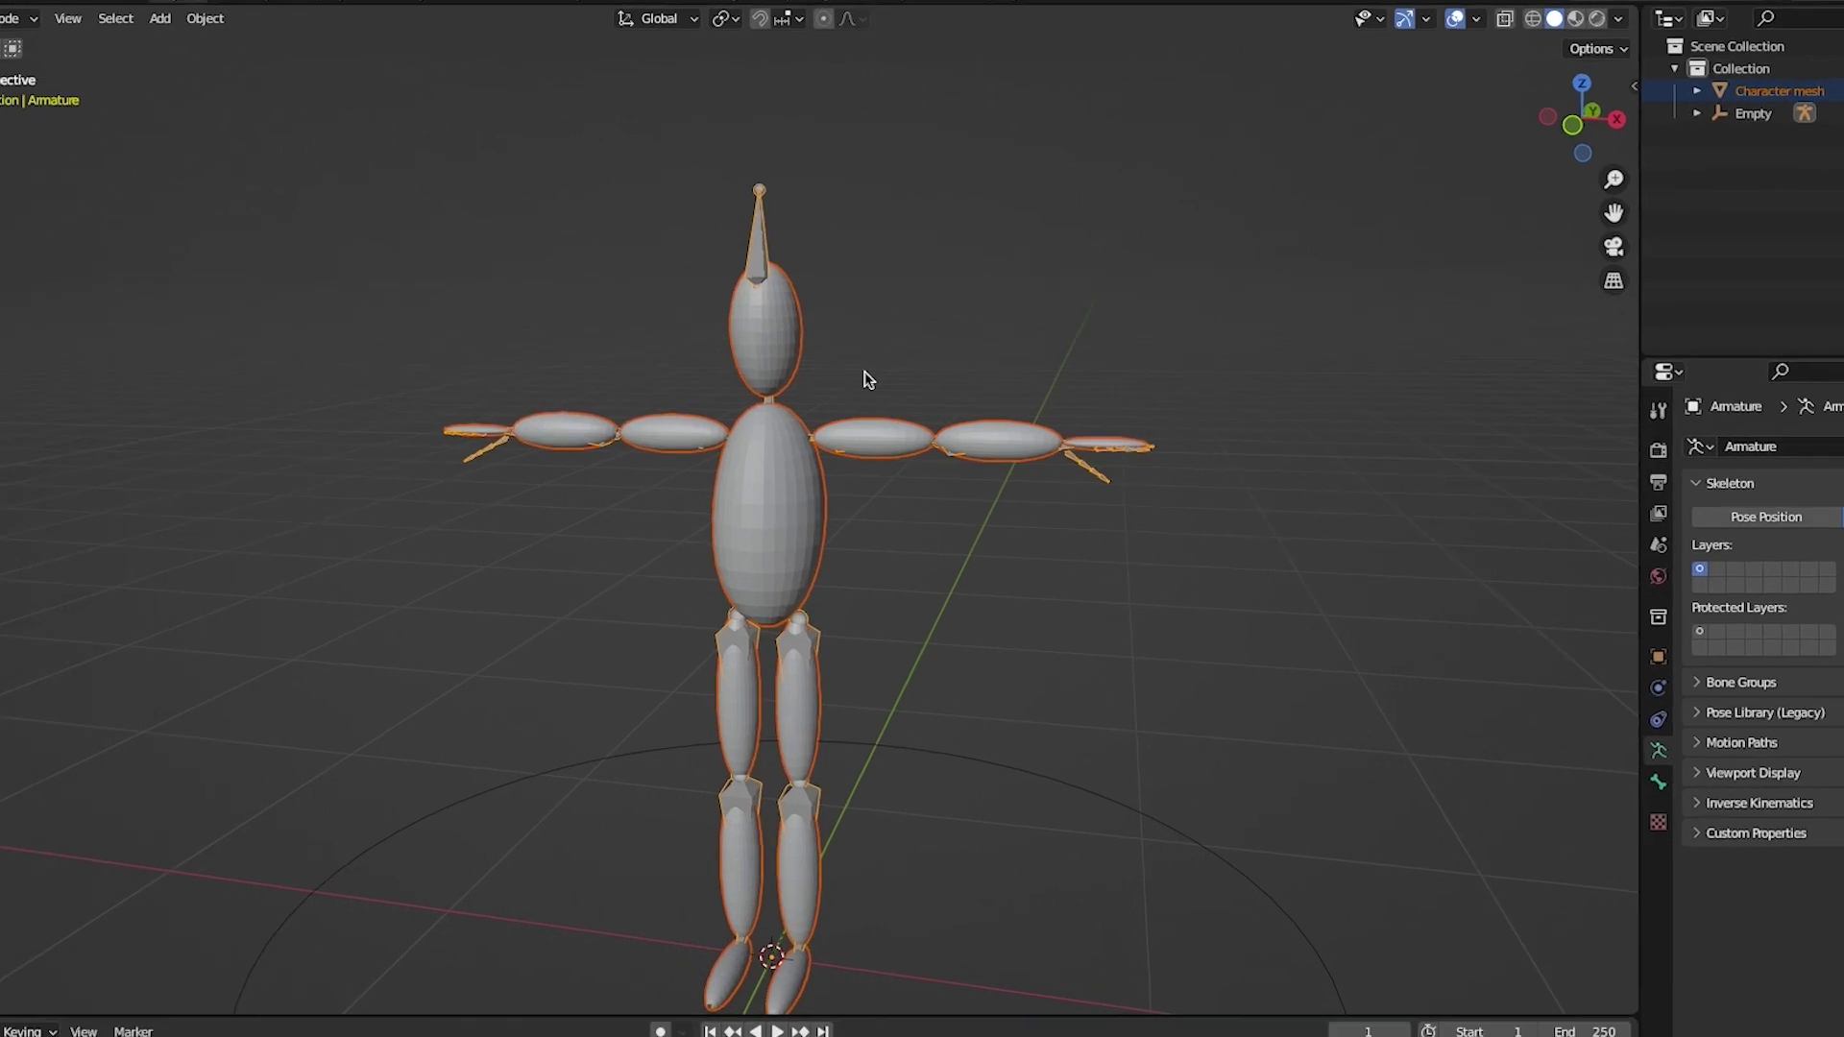
key("ctrl+p")
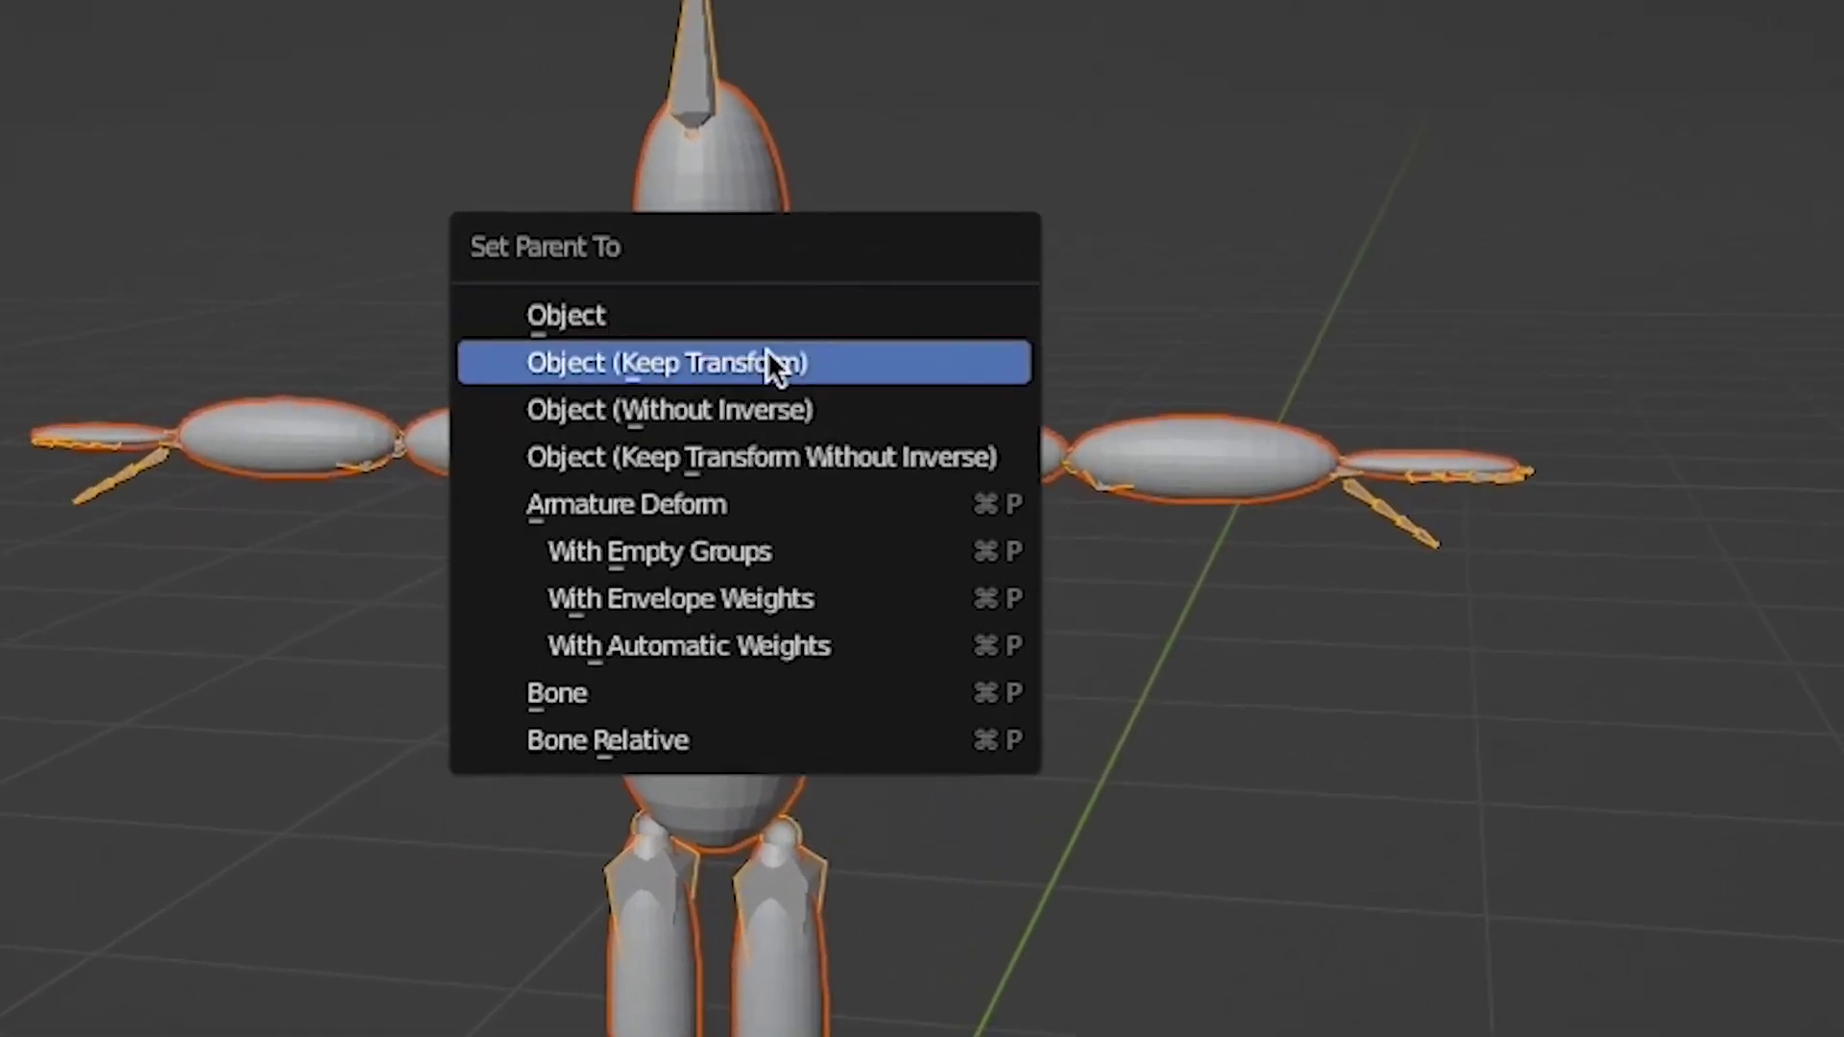
left_click(762, 588)
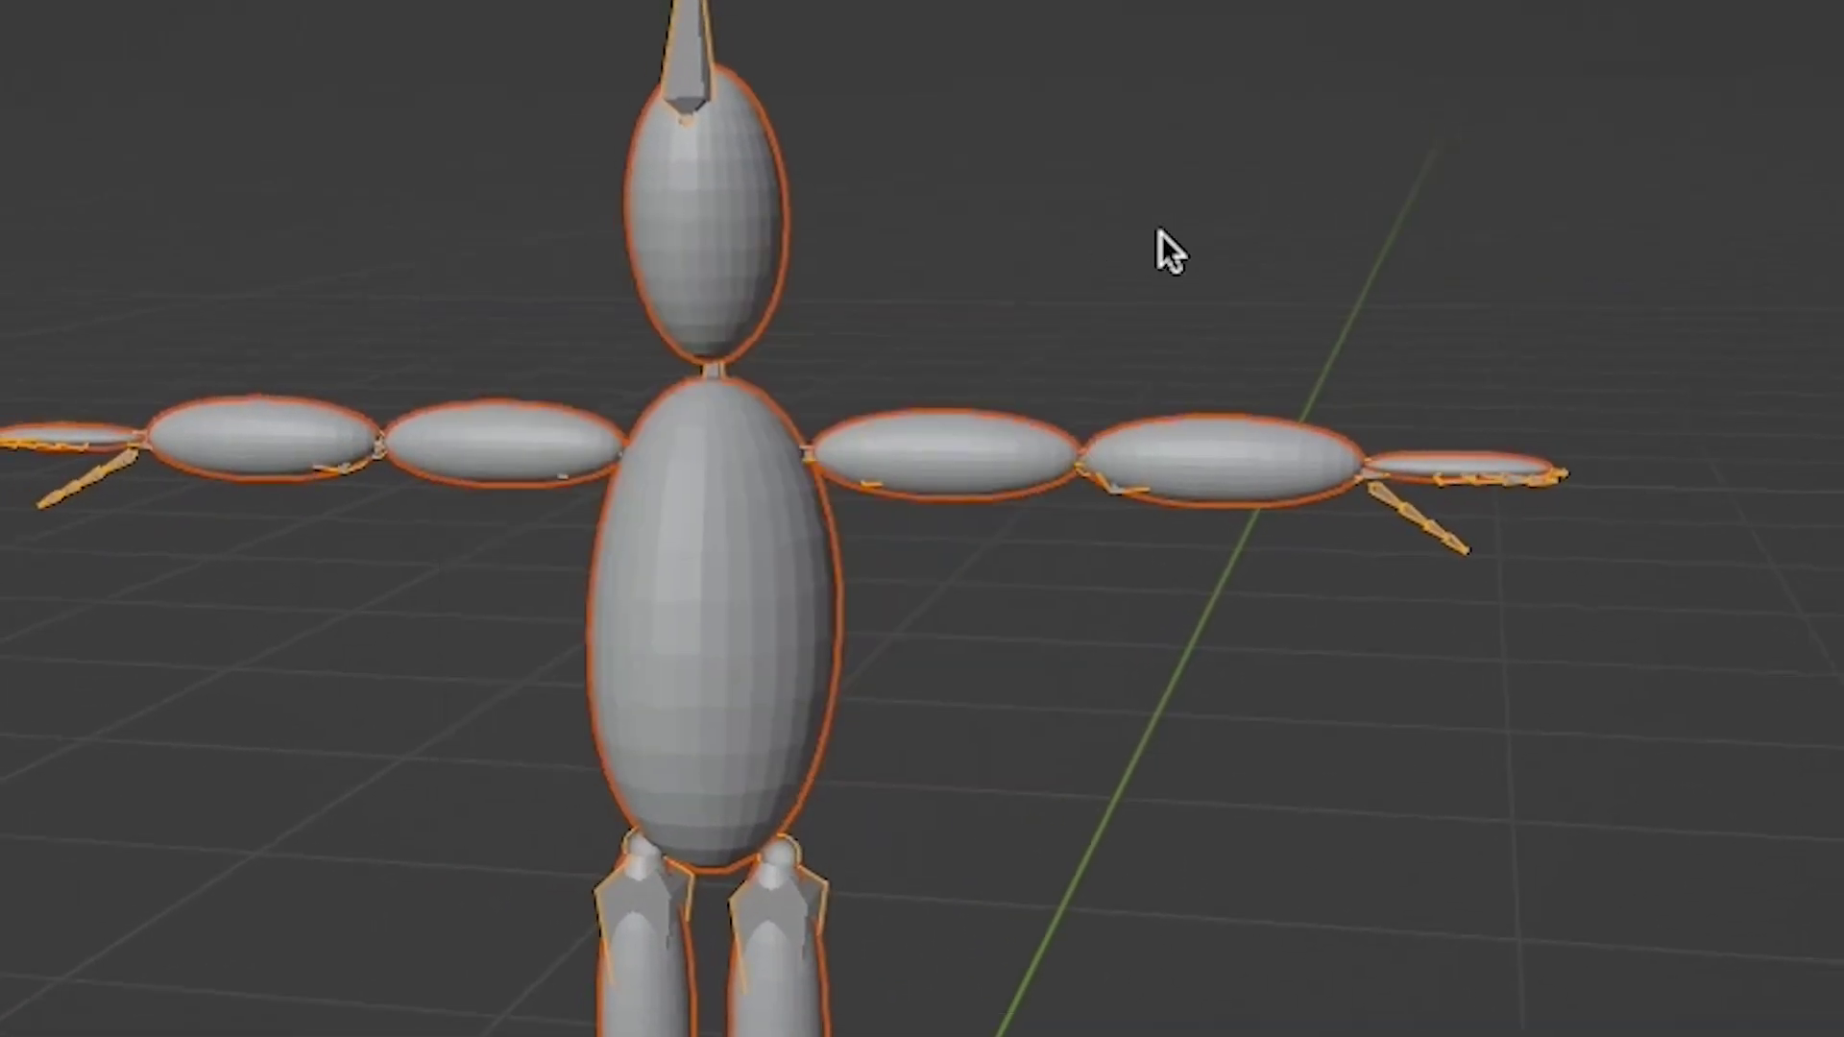
left_click(1634, 503)
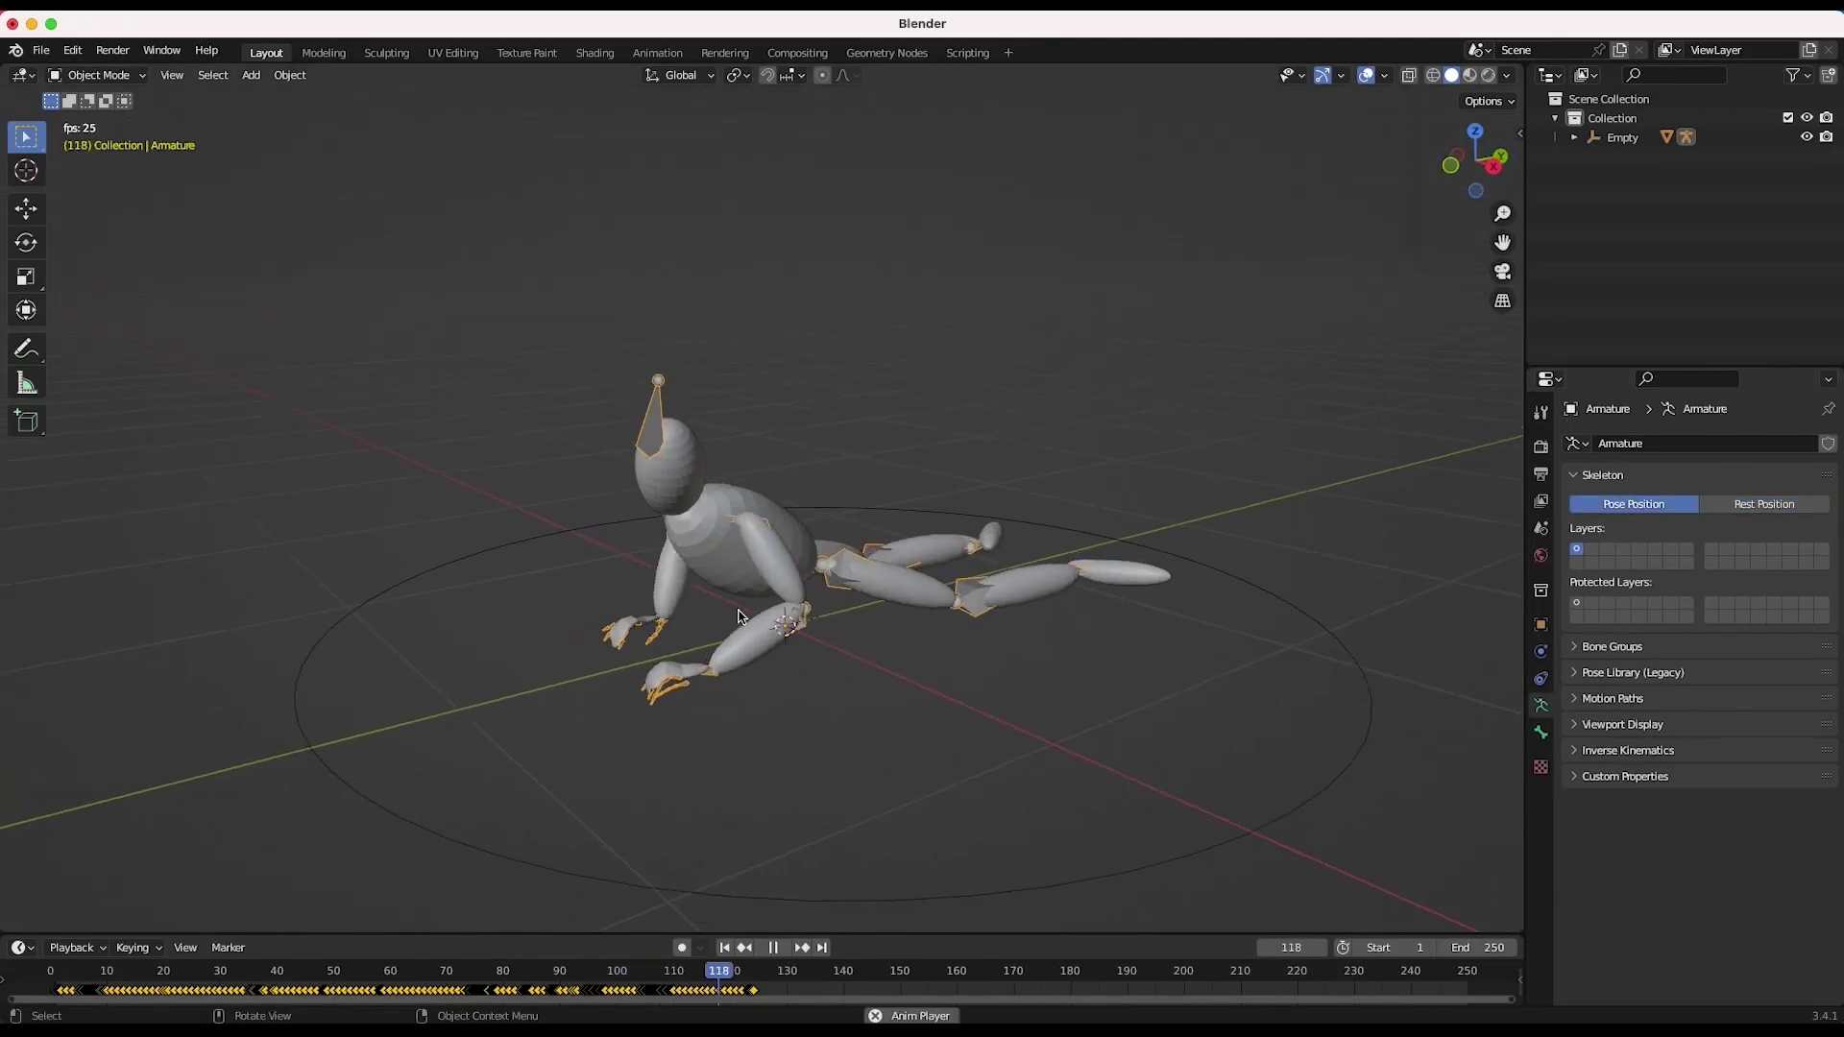
scroll(739, 616, "left", 10)
scroll(739, 616, "left", 10)
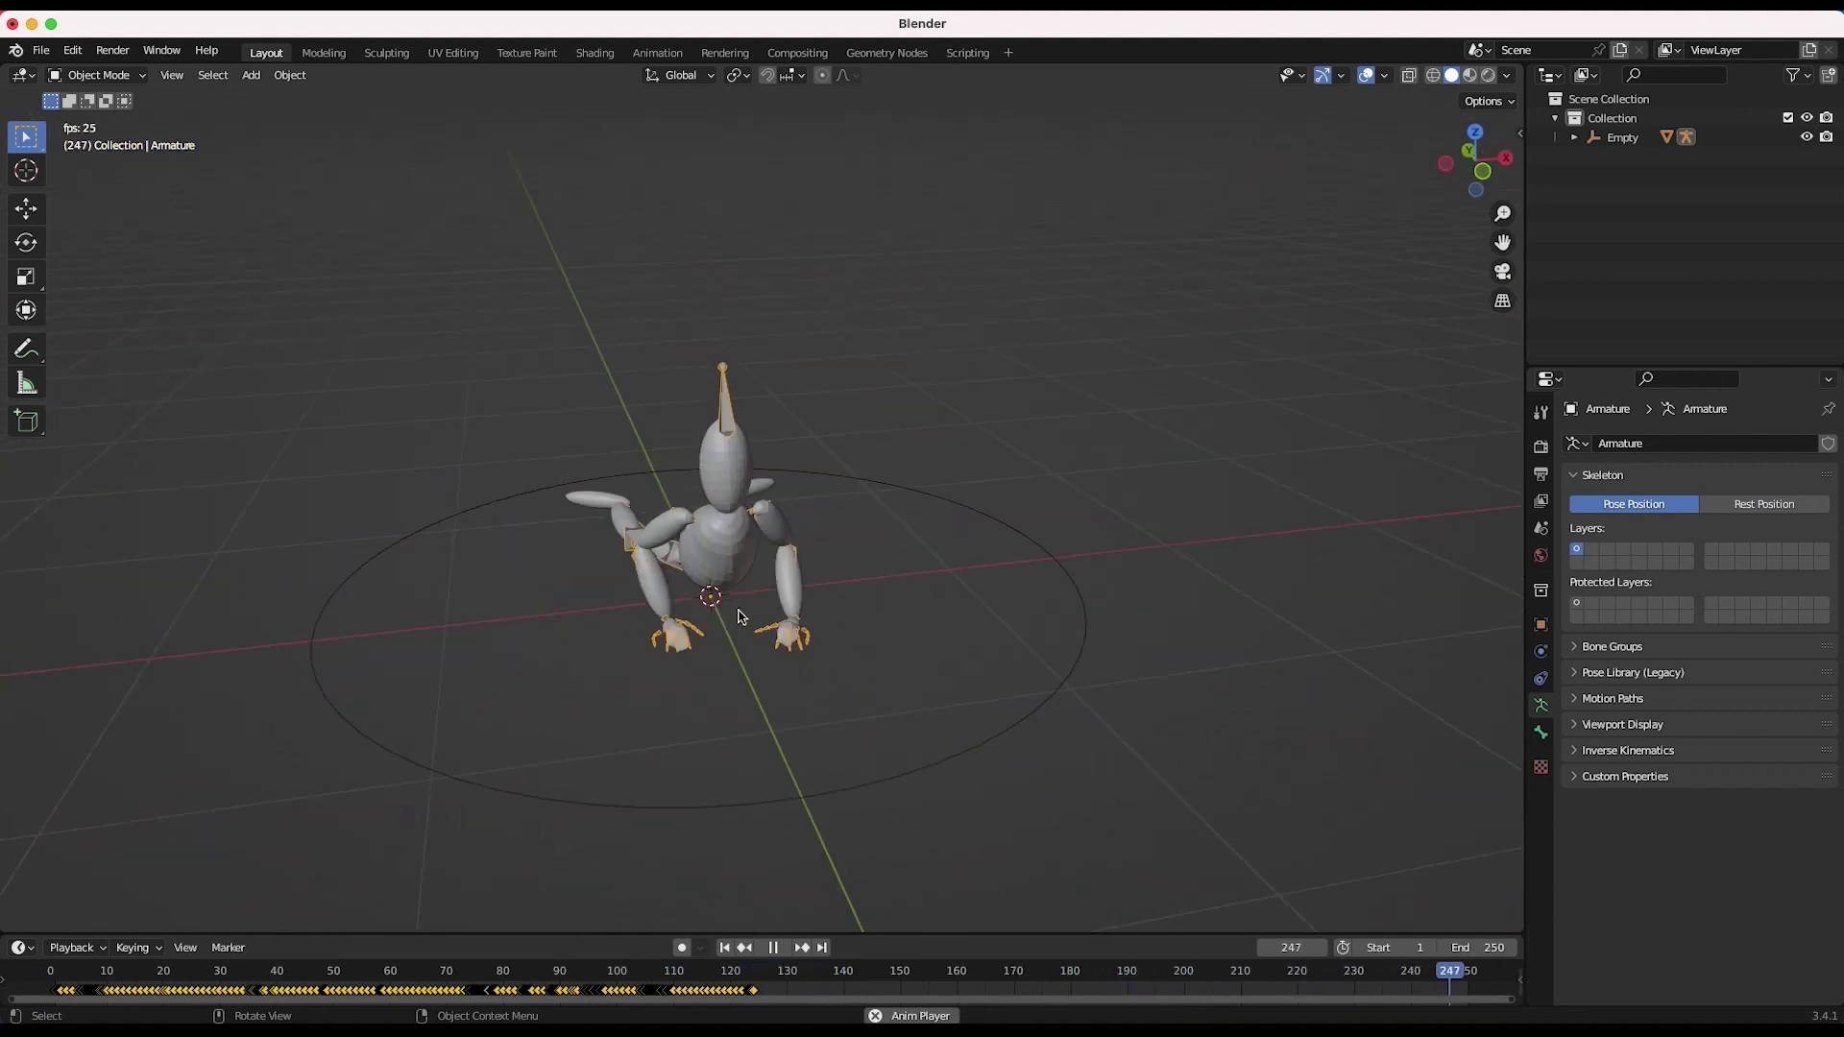
Step: Give the Character mesh Collision physics
left_click(706, 543)
left_click(1542, 708)
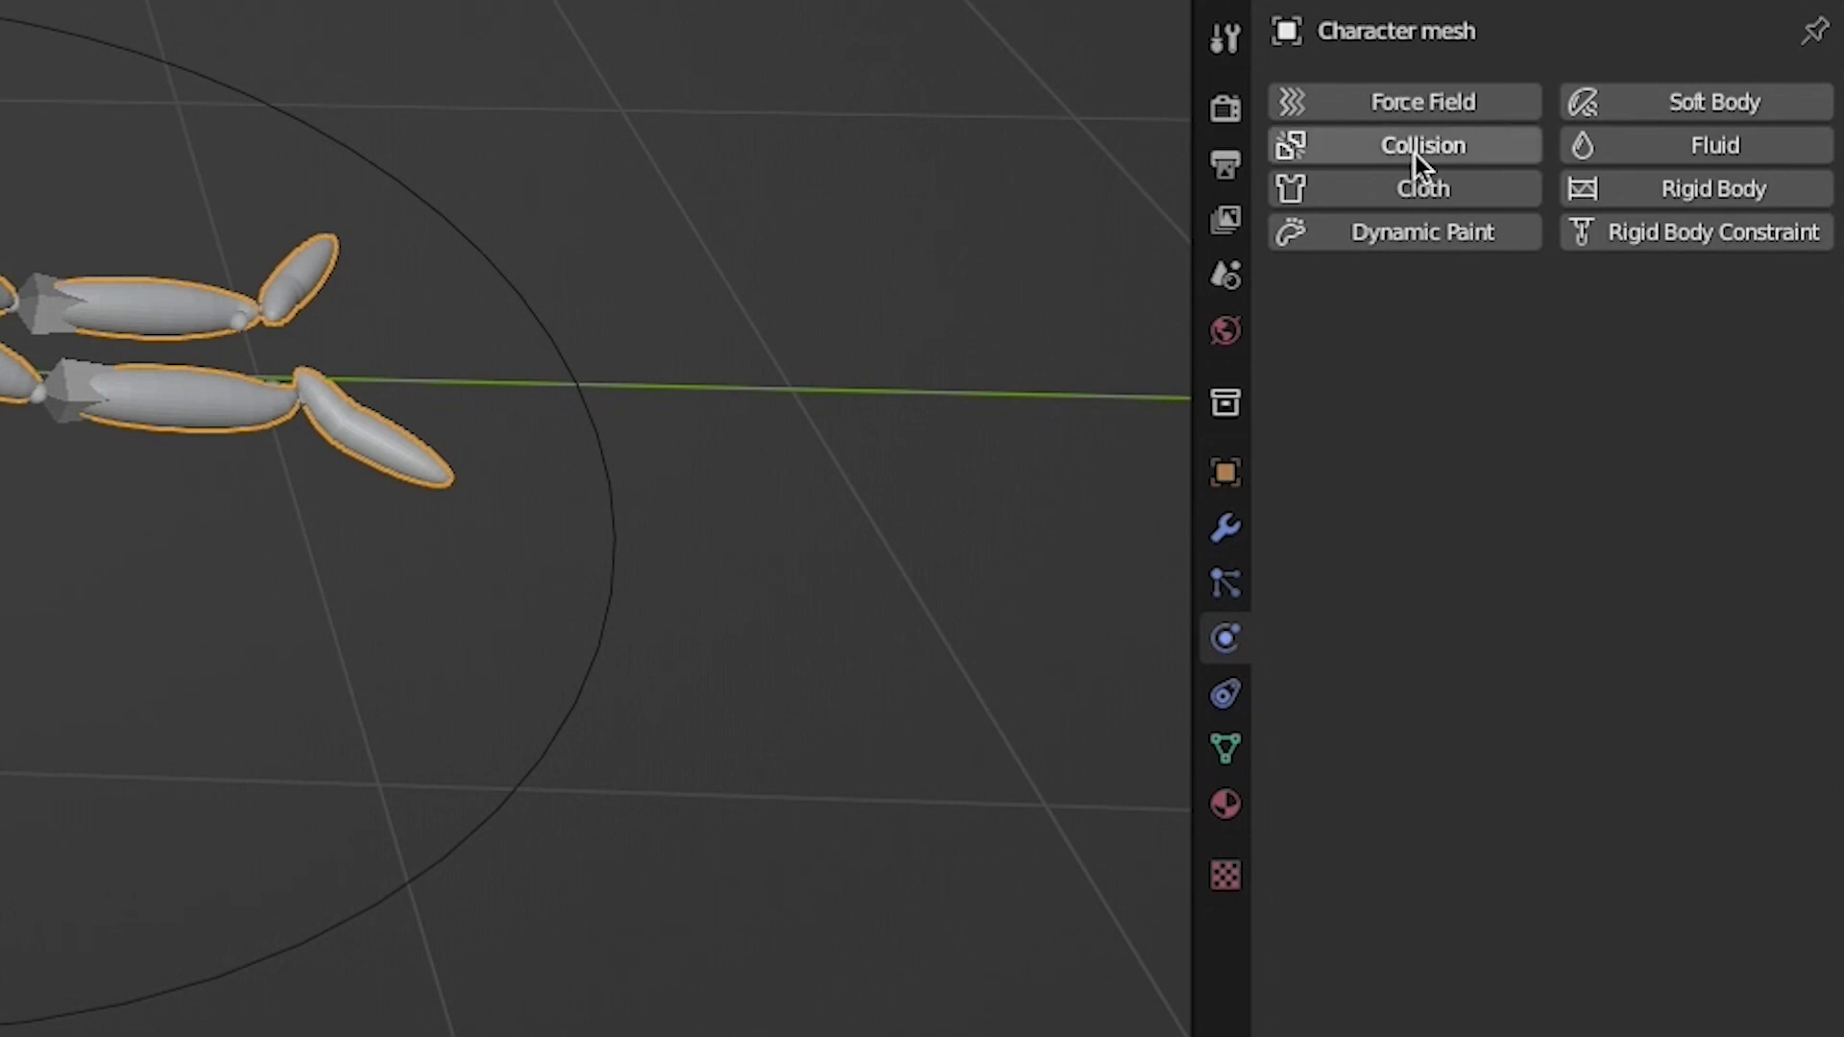
left_click(1430, 147)
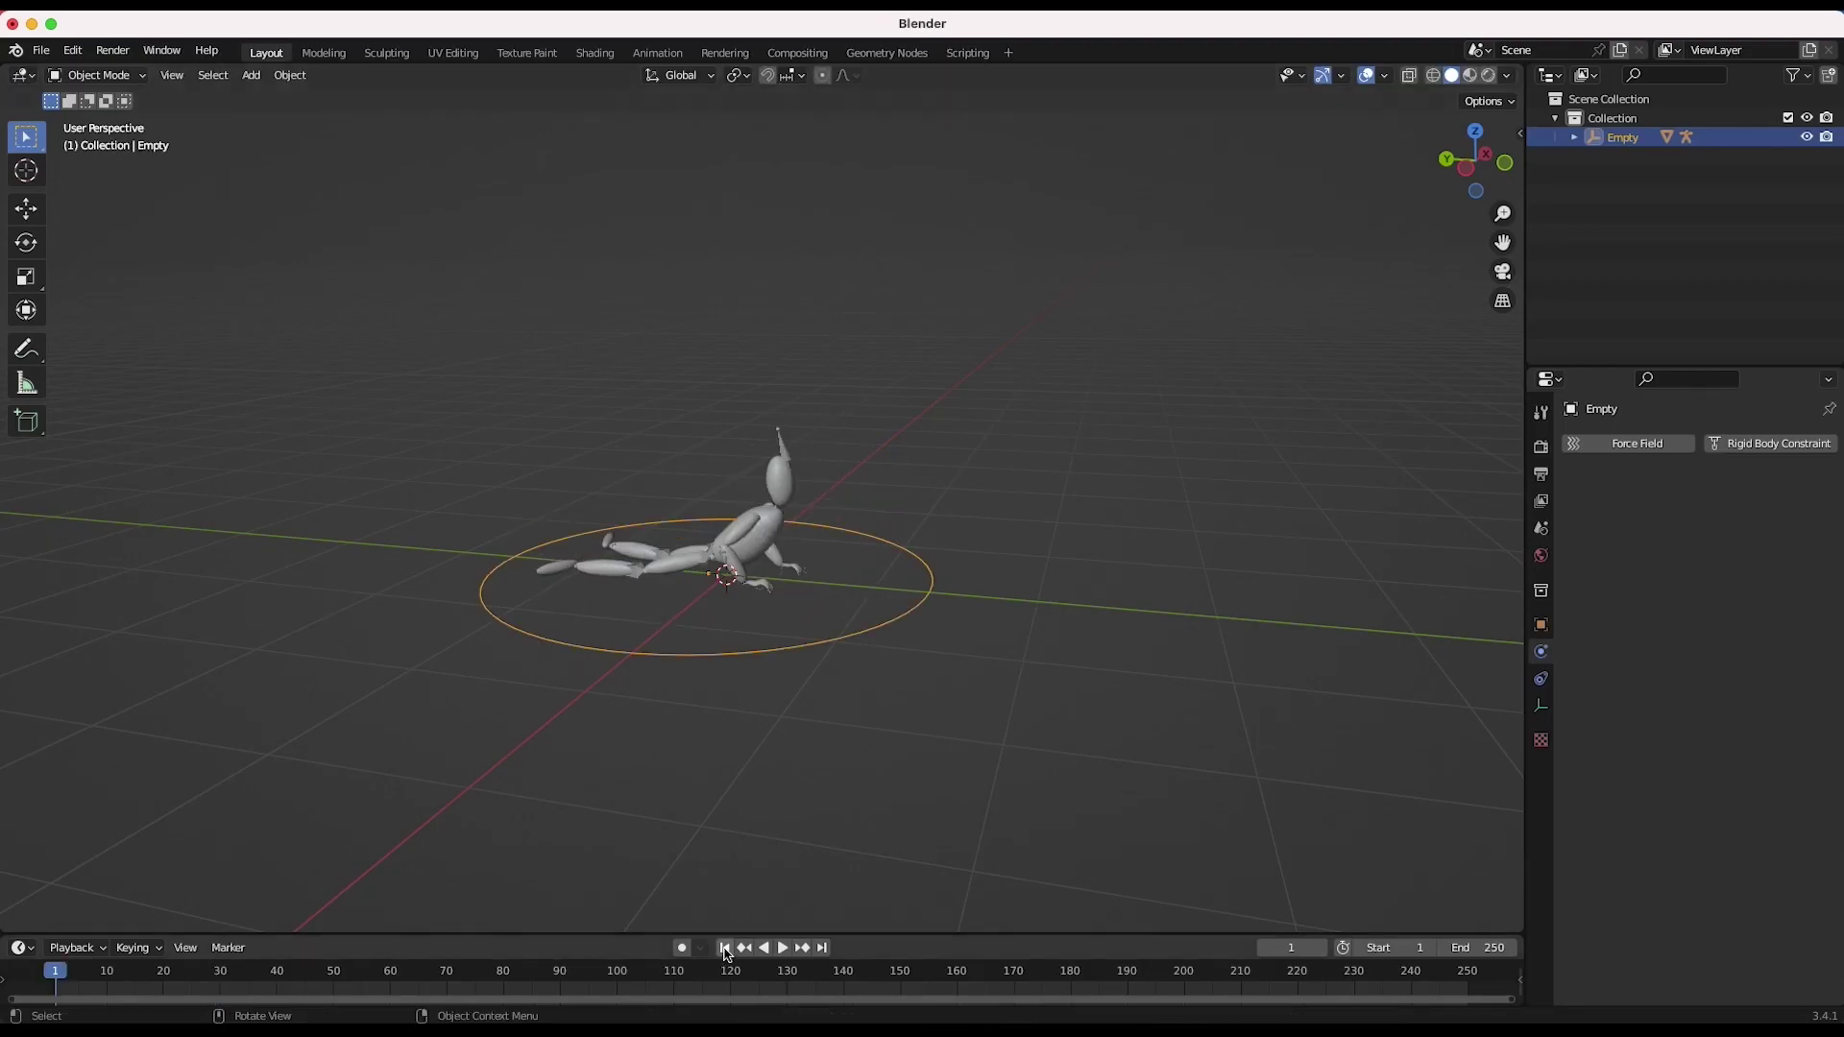
Step: Keyframe the Empty's LocRotScale along Y at frame 1 and at the origin at frame 100
key("g")
key("y")
left_click(650, 617)
key("i")
left_click(383, 694)
left_click(759, 657)
key("i")
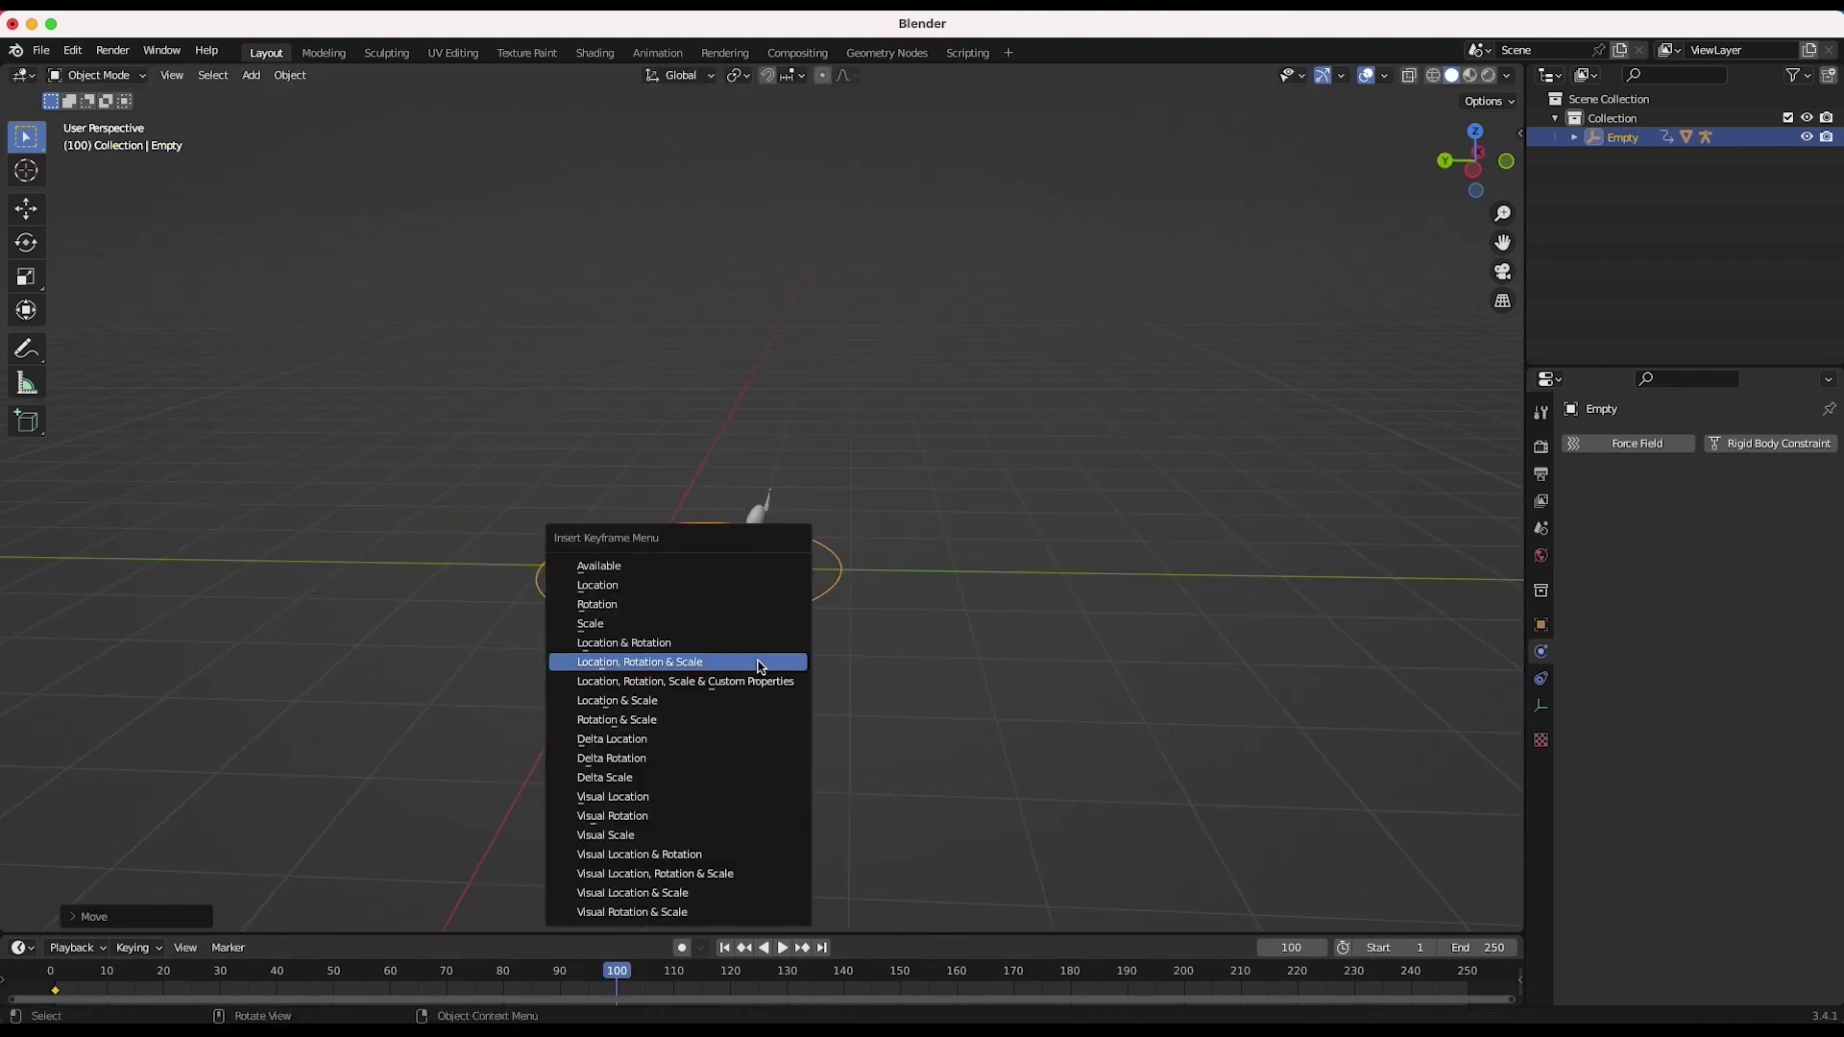
left_click(762, 661)
middle_click_drag(576, 538, 486, 582)
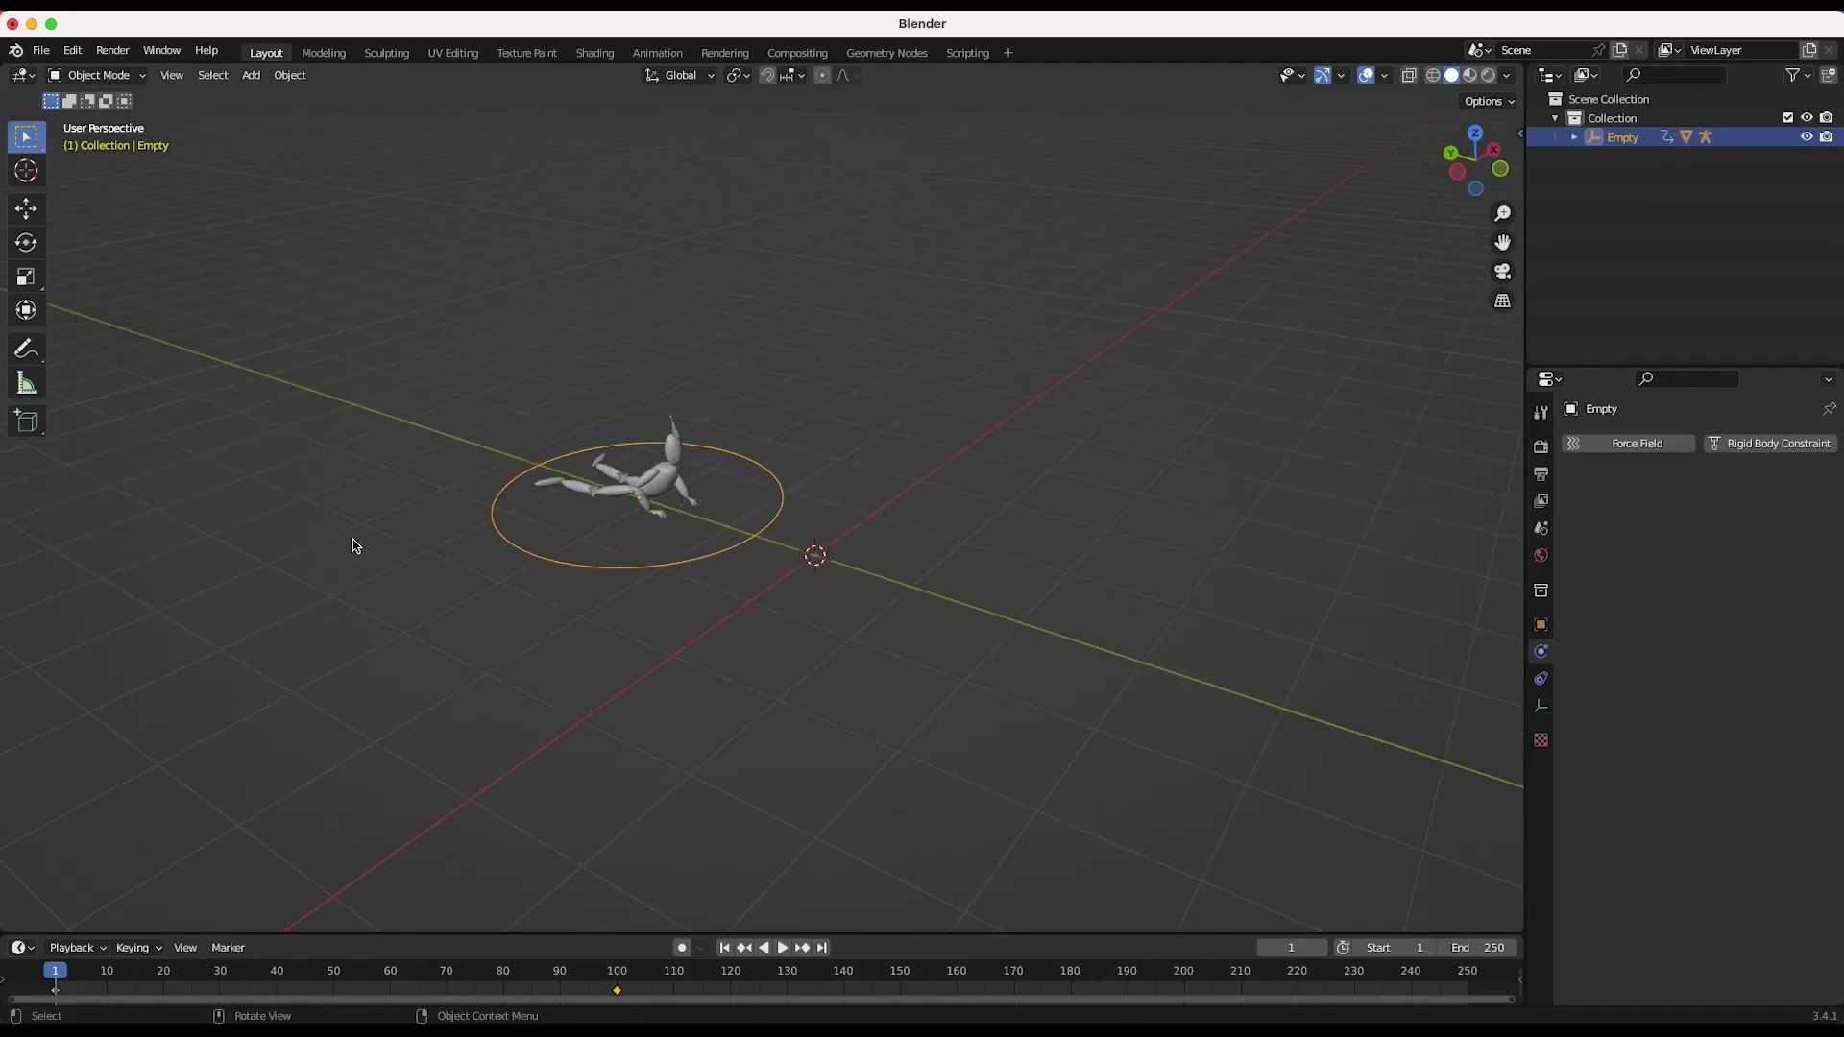
Step: Add a plane above the figure and subdivide it with 10 cuts
key("shift+a")
left_click(767, 342)
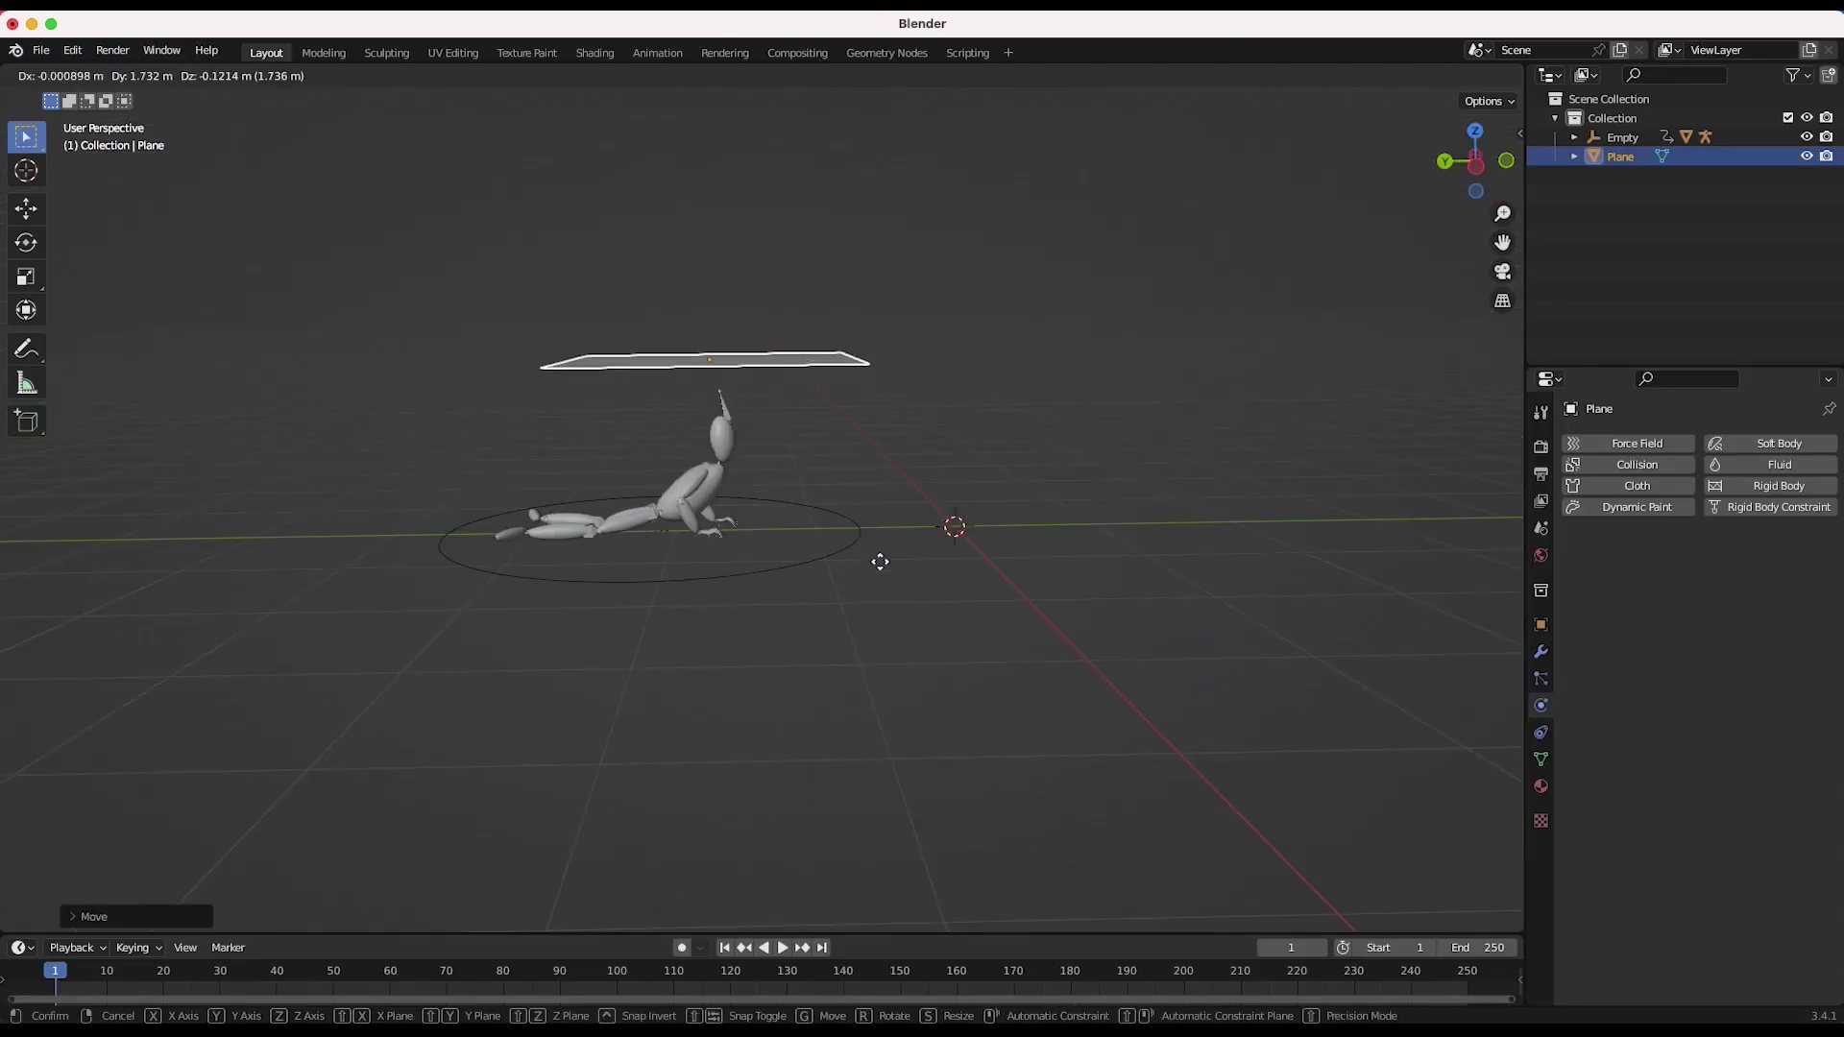
middle_click_drag(939, 565, 845, 577)
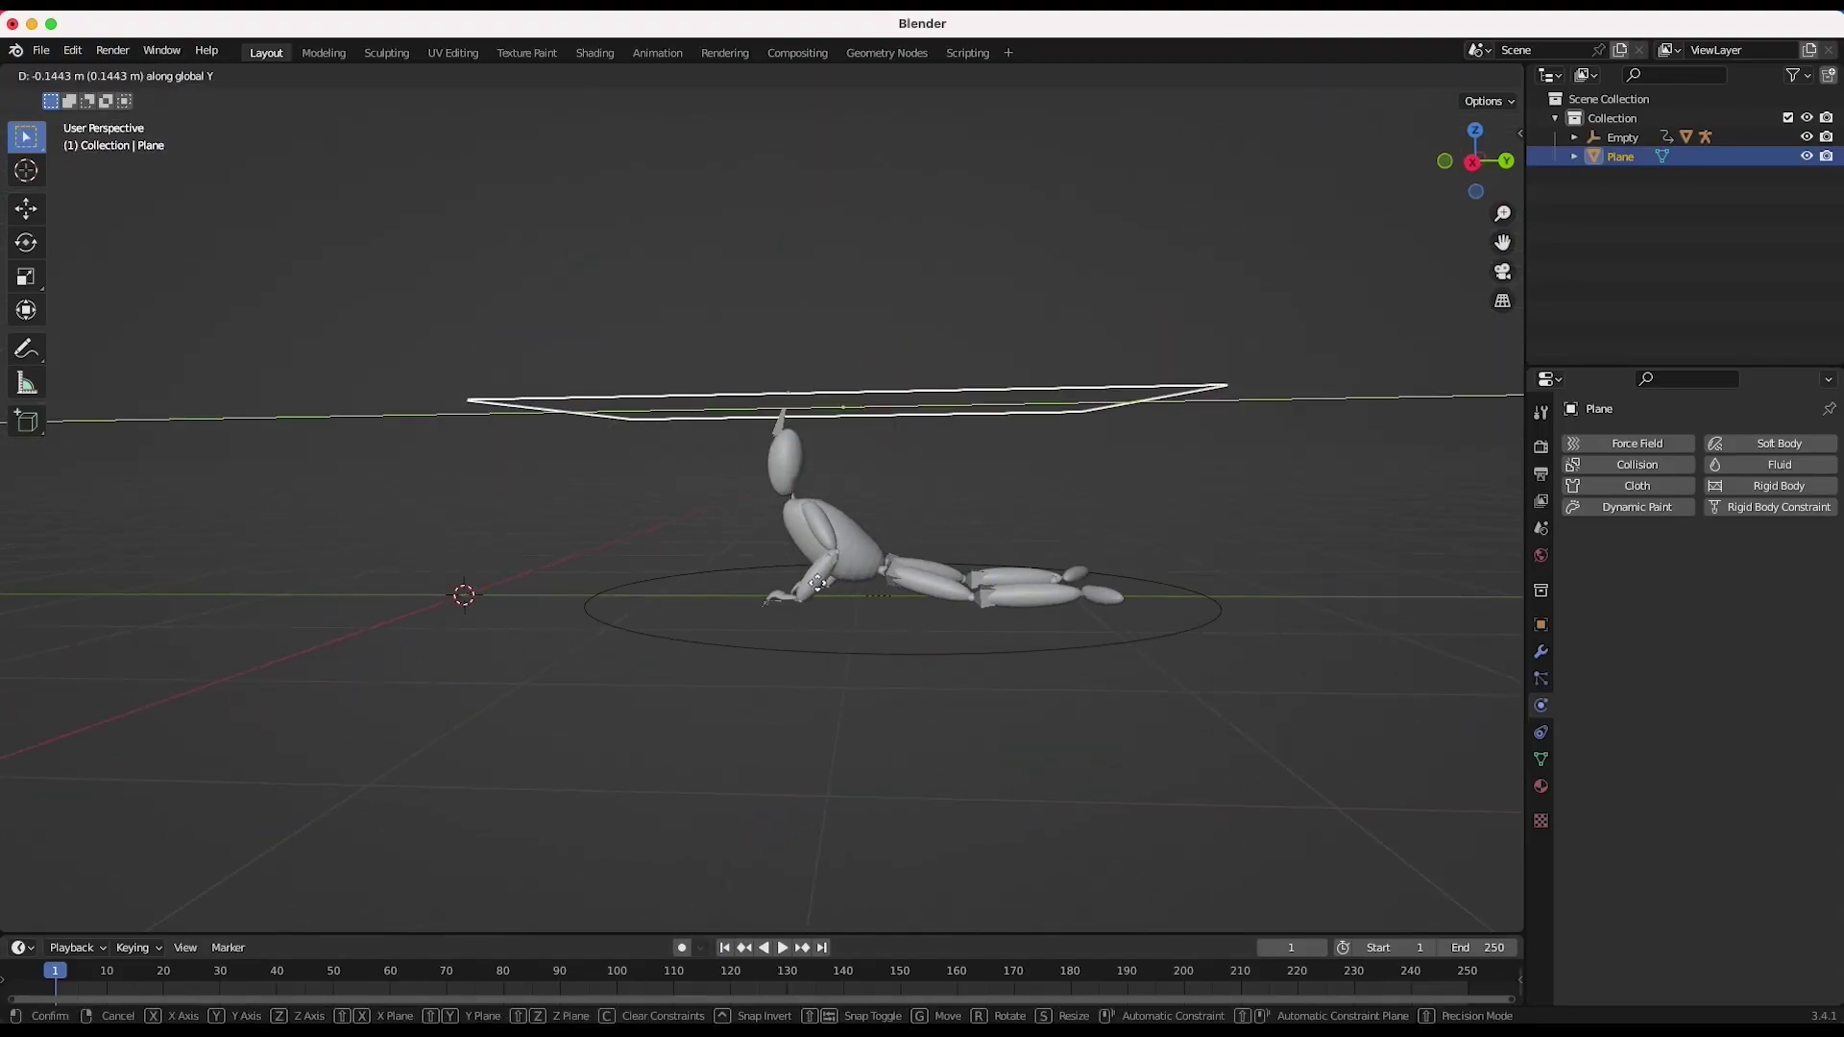
key("Tab")
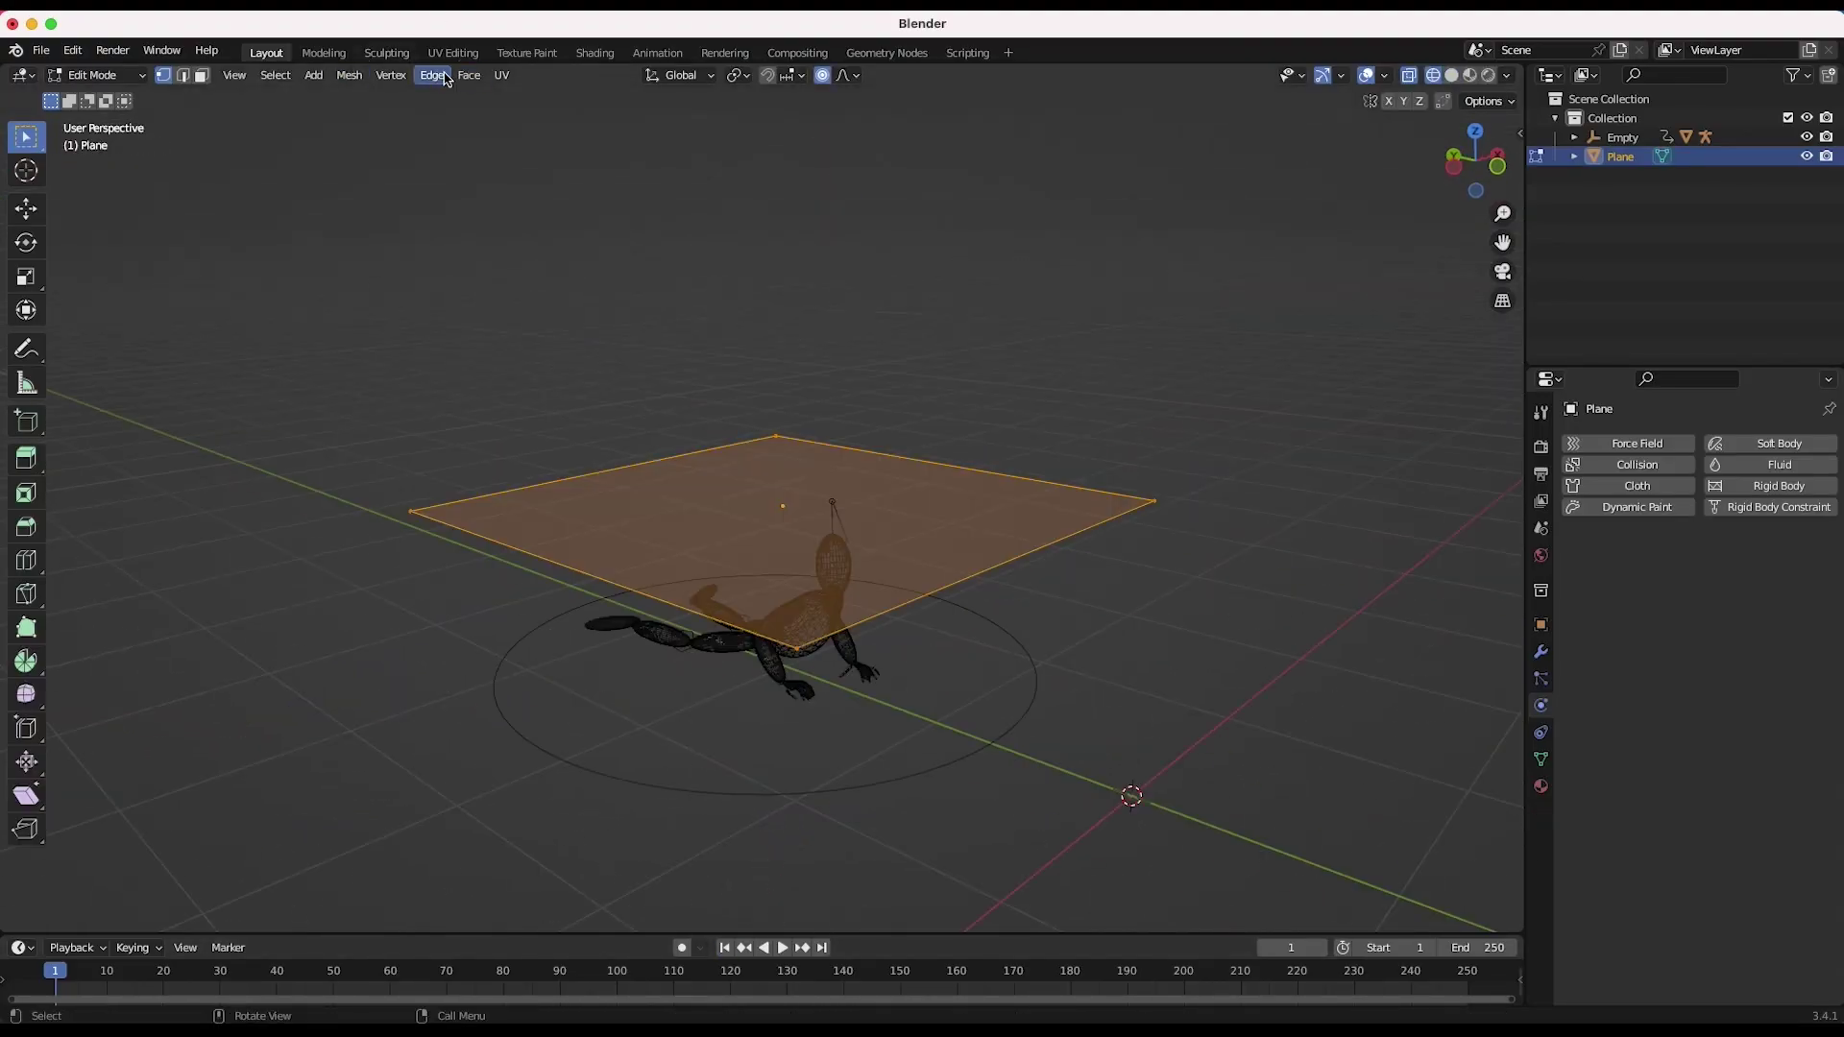
left_click(447, 79)
left_click(482, 181)
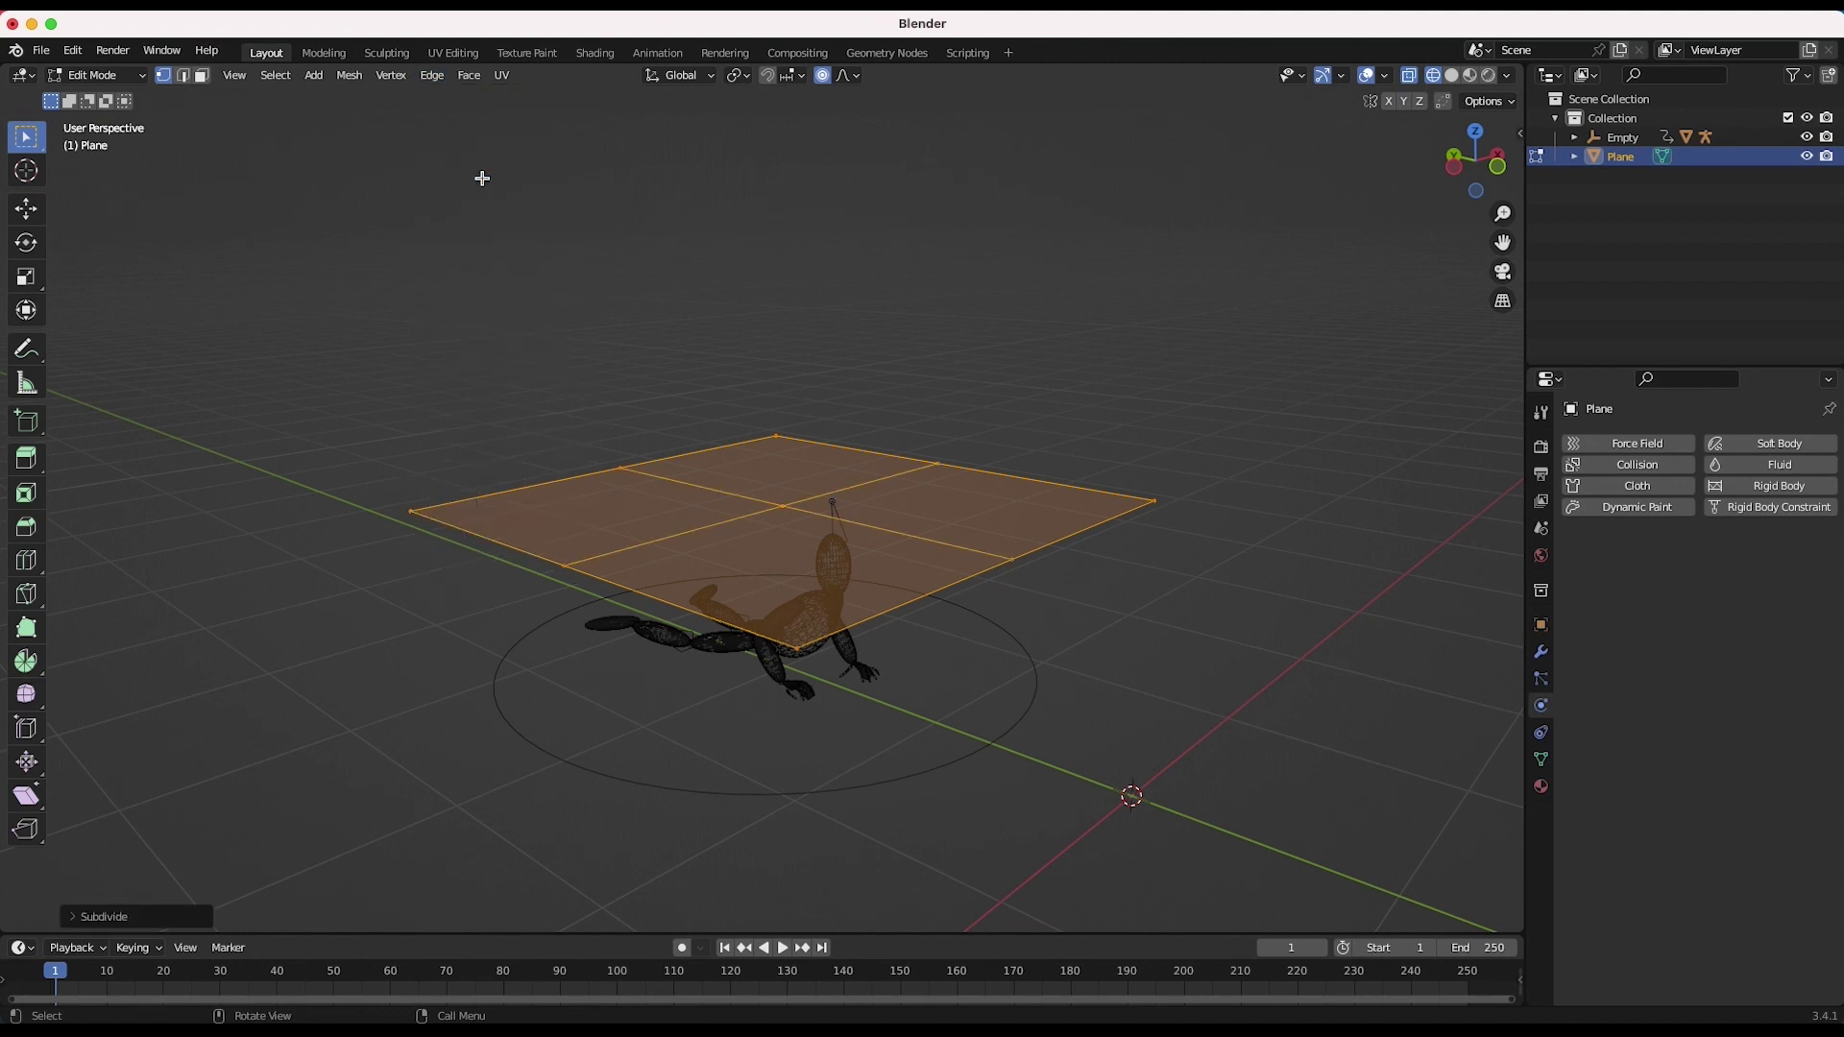
left_click(70, 924)
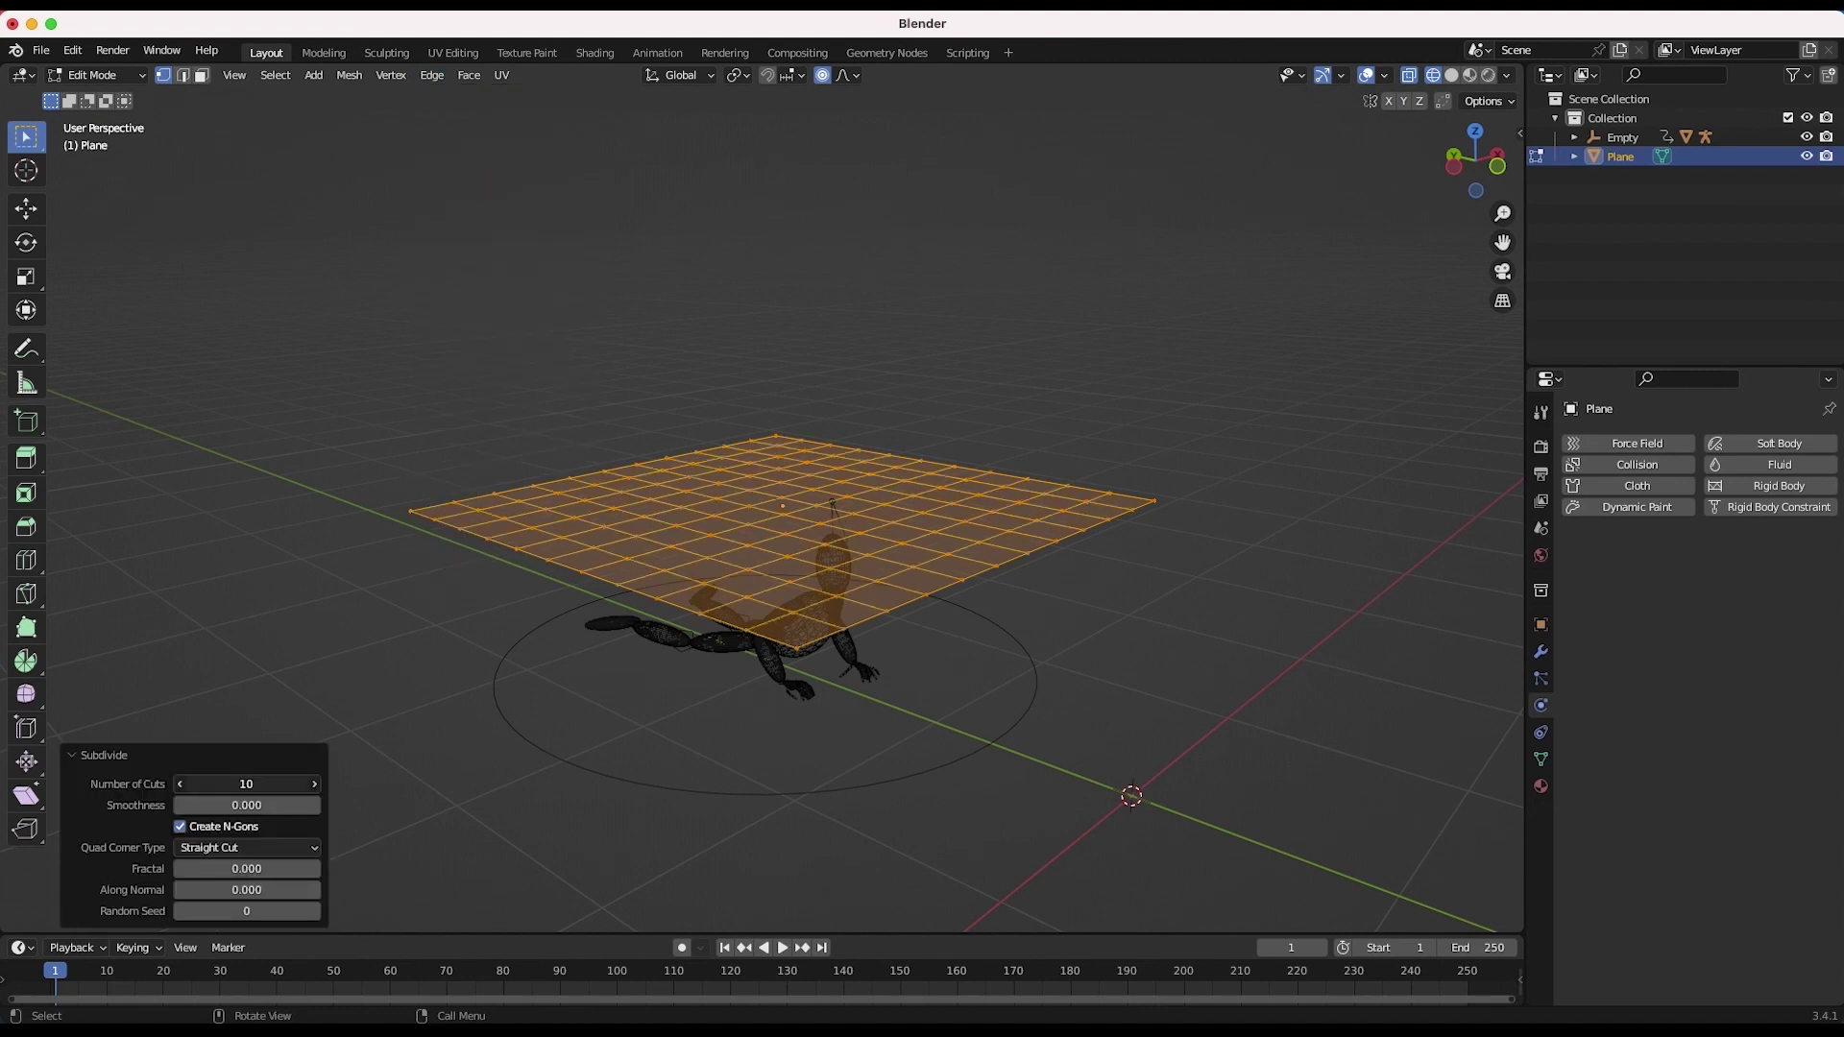
Step: Subdivide the plane's grid a second time with 3 cuts
left_click(433, 75)
left_click(480, 187)
left_click(314, 783)
left_click(314, 784)
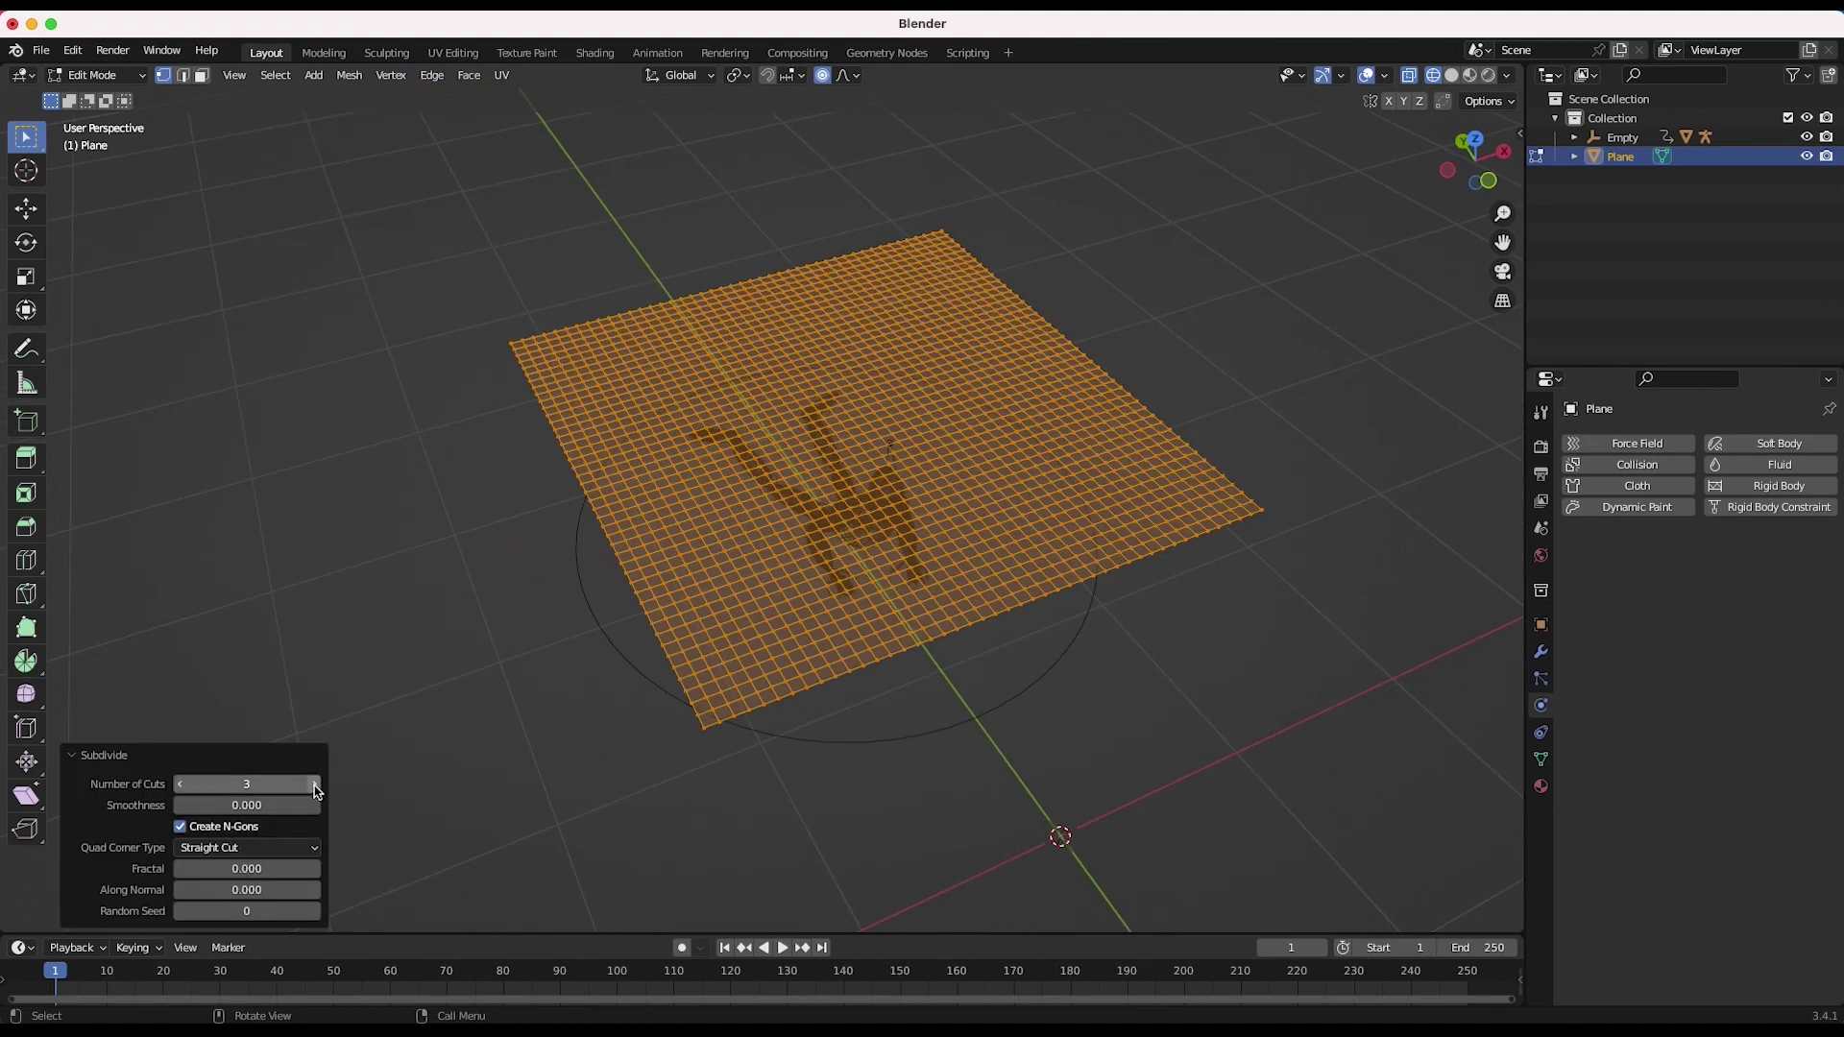
left_click(315, 785)
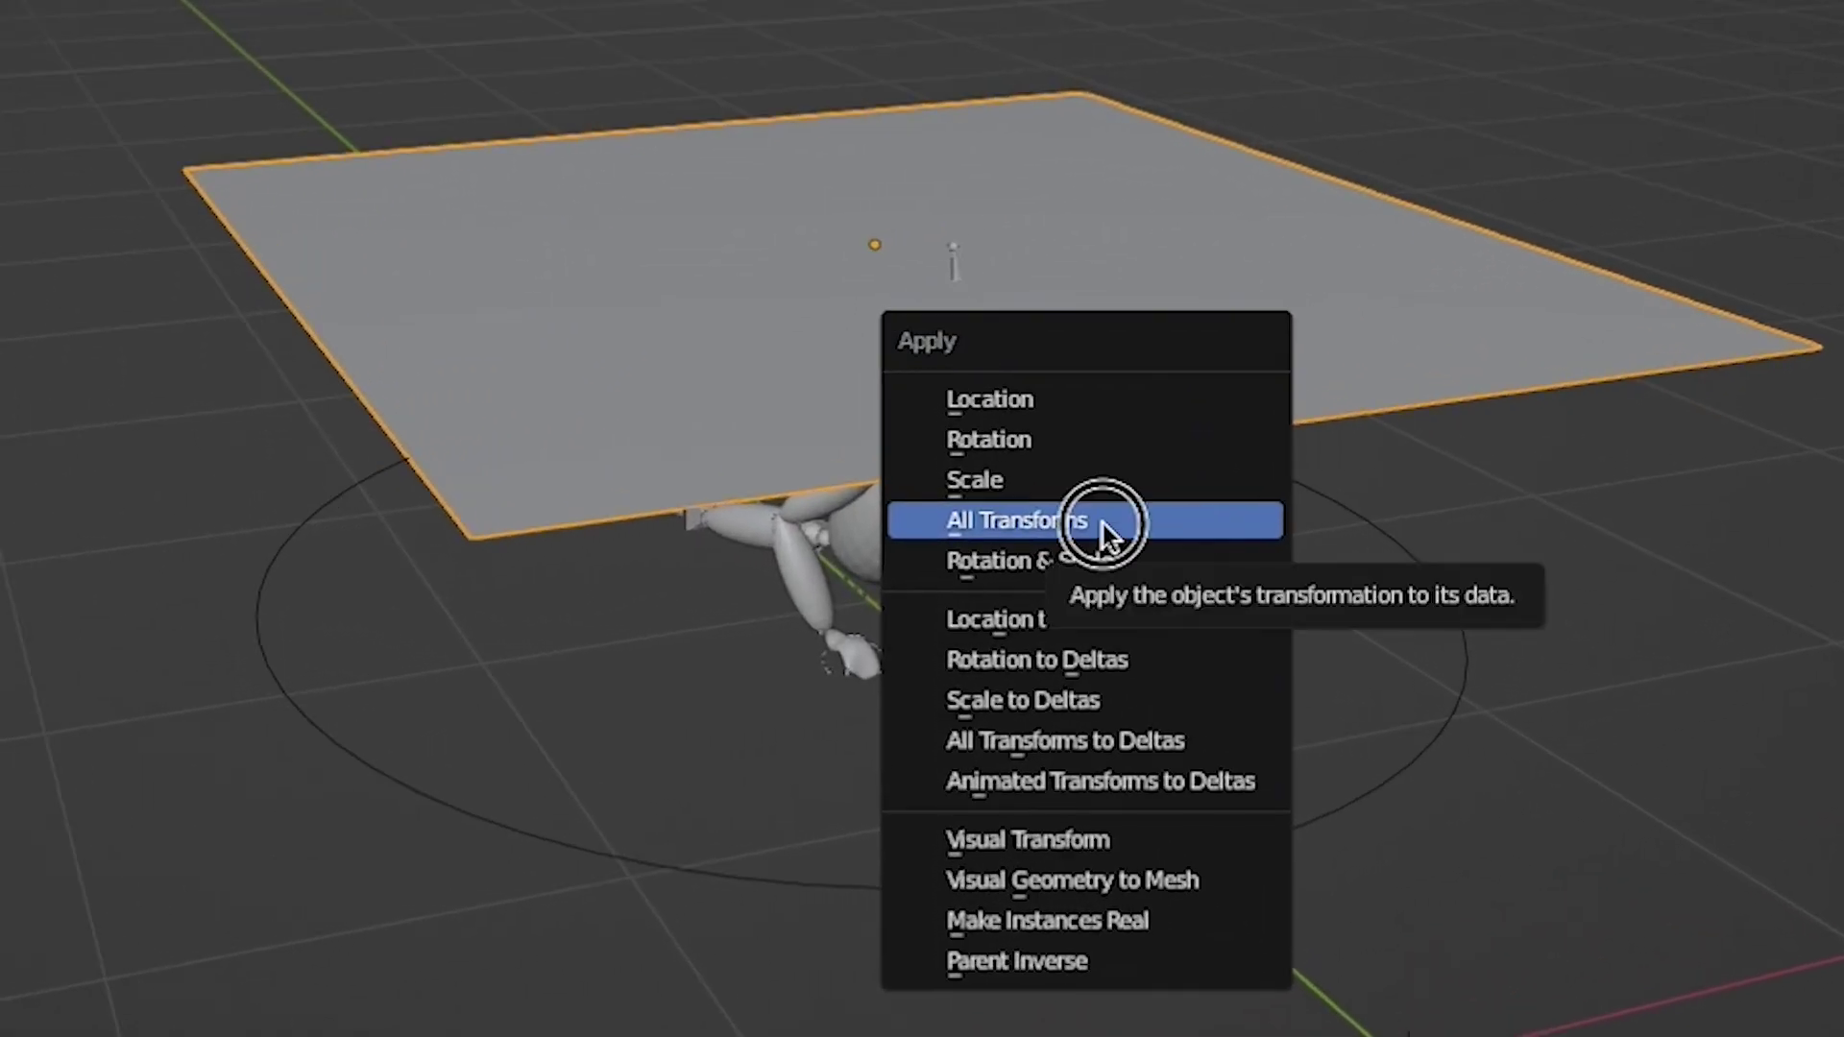
Step: Apply the plane's transforms, rename it Sheet, add Cloth physics, and play the fall
left_click(1103, 522)
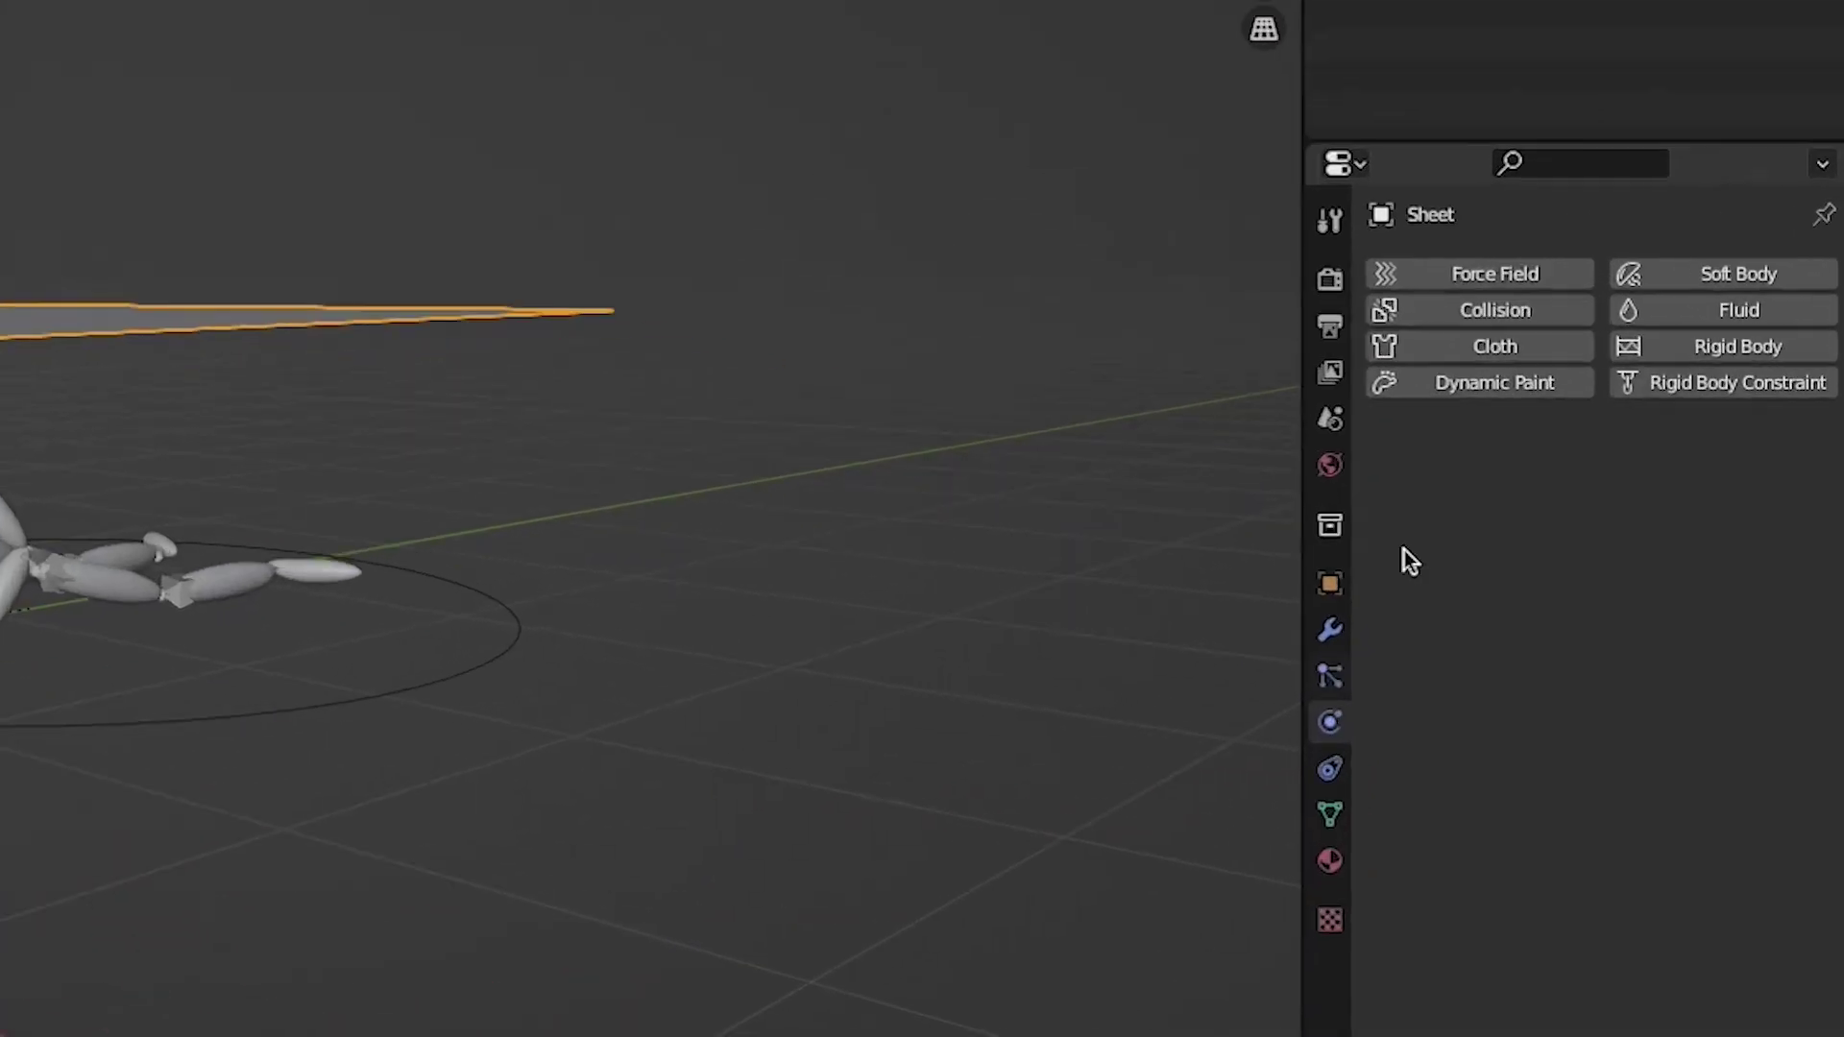
left_click(1495, 346)
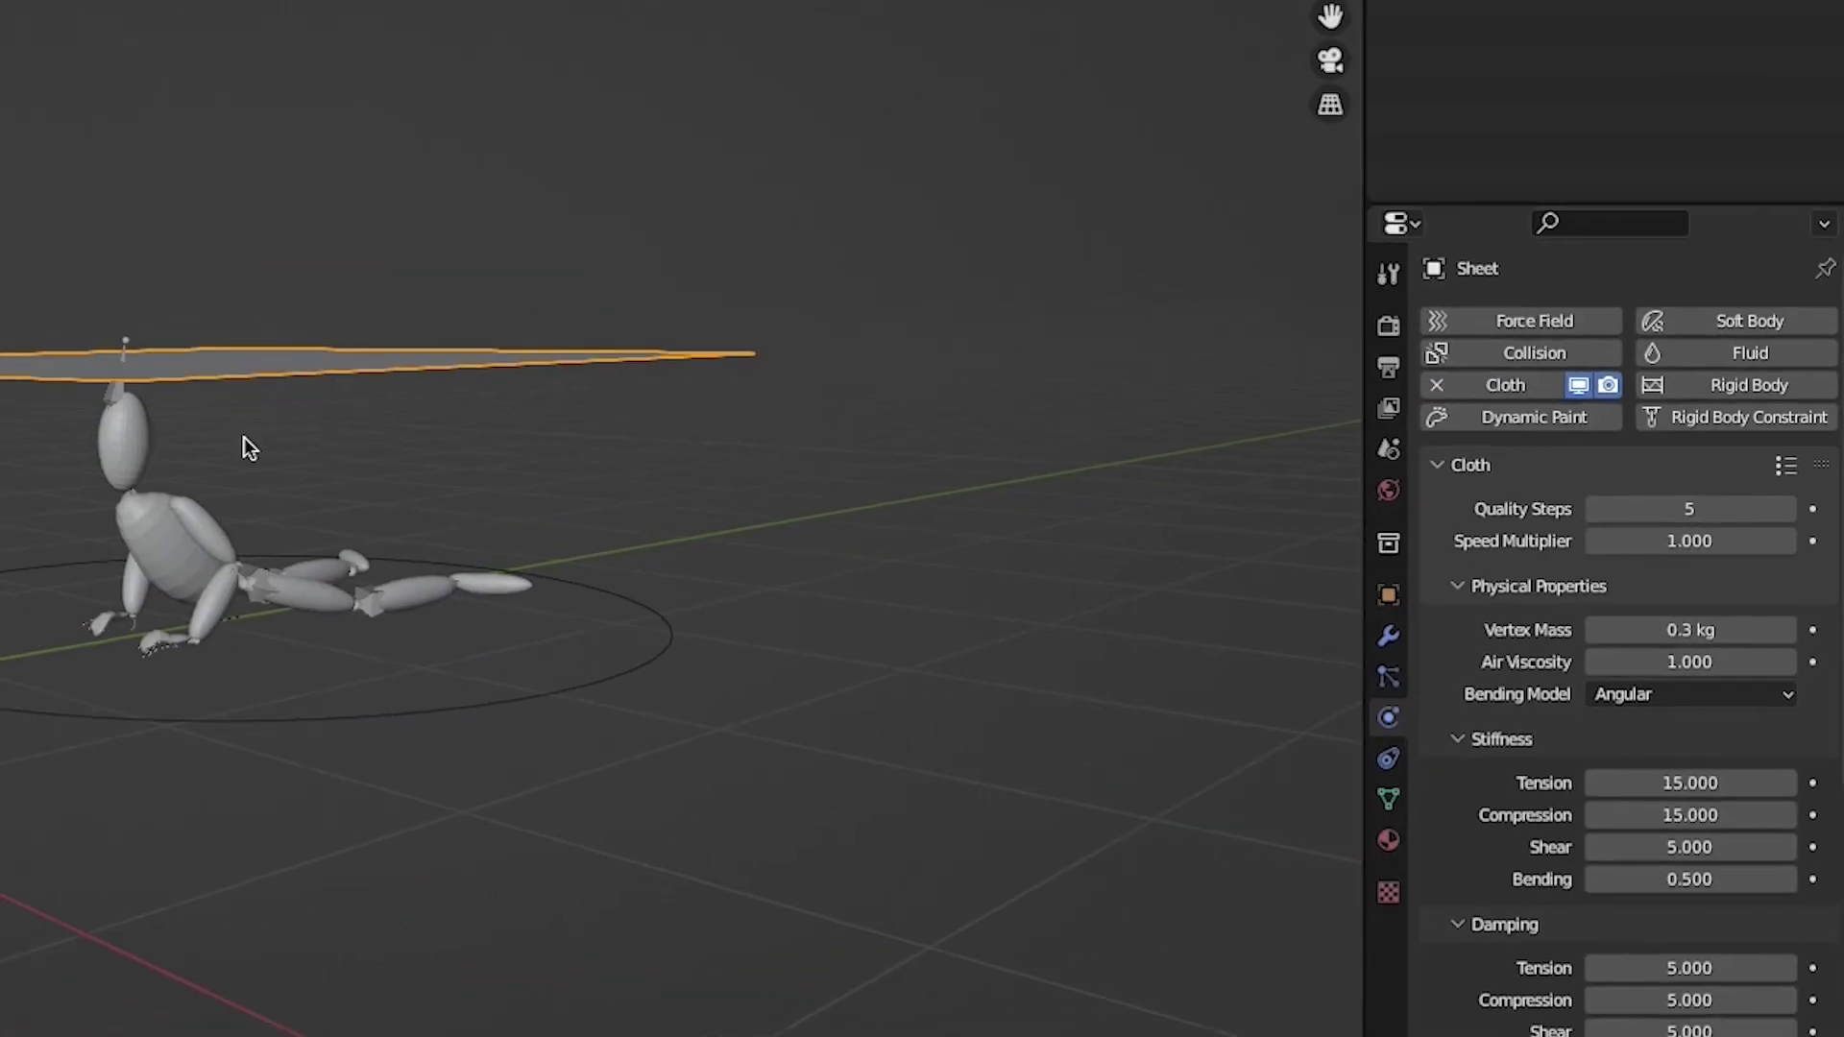
key("space")
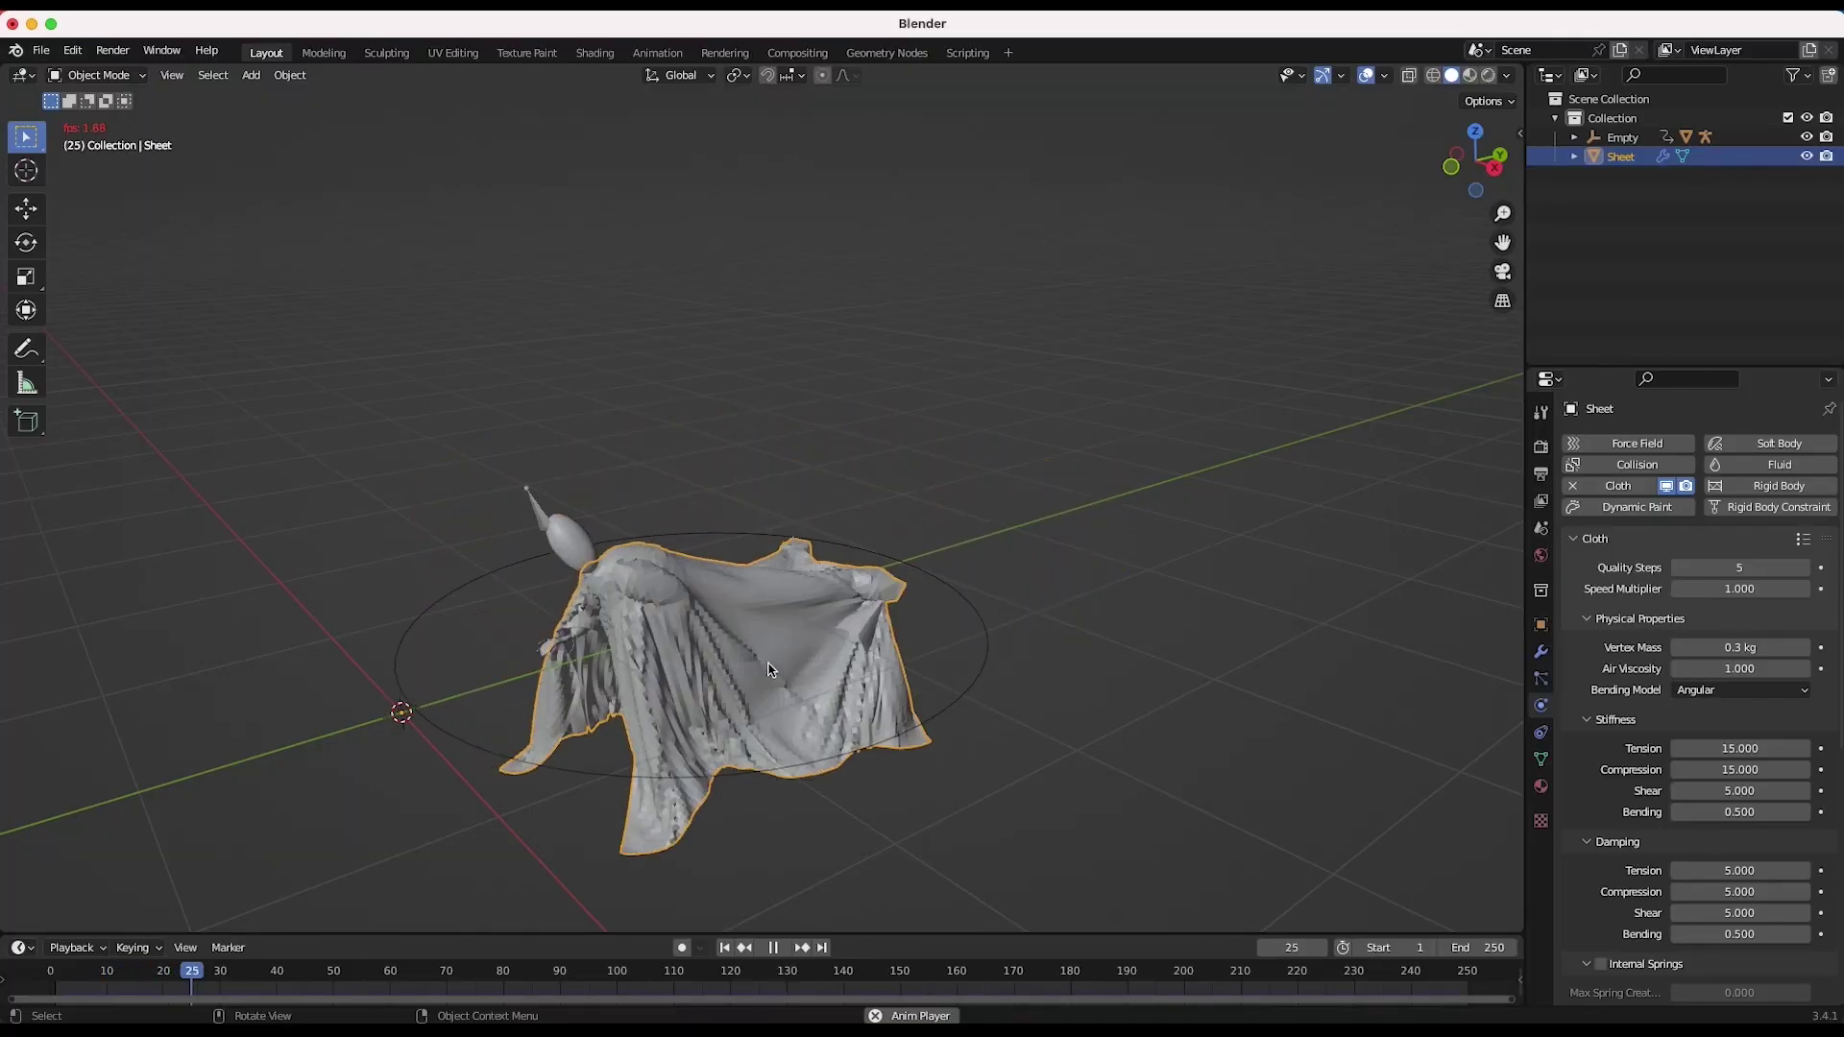
left_click(724, 947)
Step: Apply the Cotton cloth preset, set Quality Steps to 10, and enable Self Collisions
left_click(1803, 539)
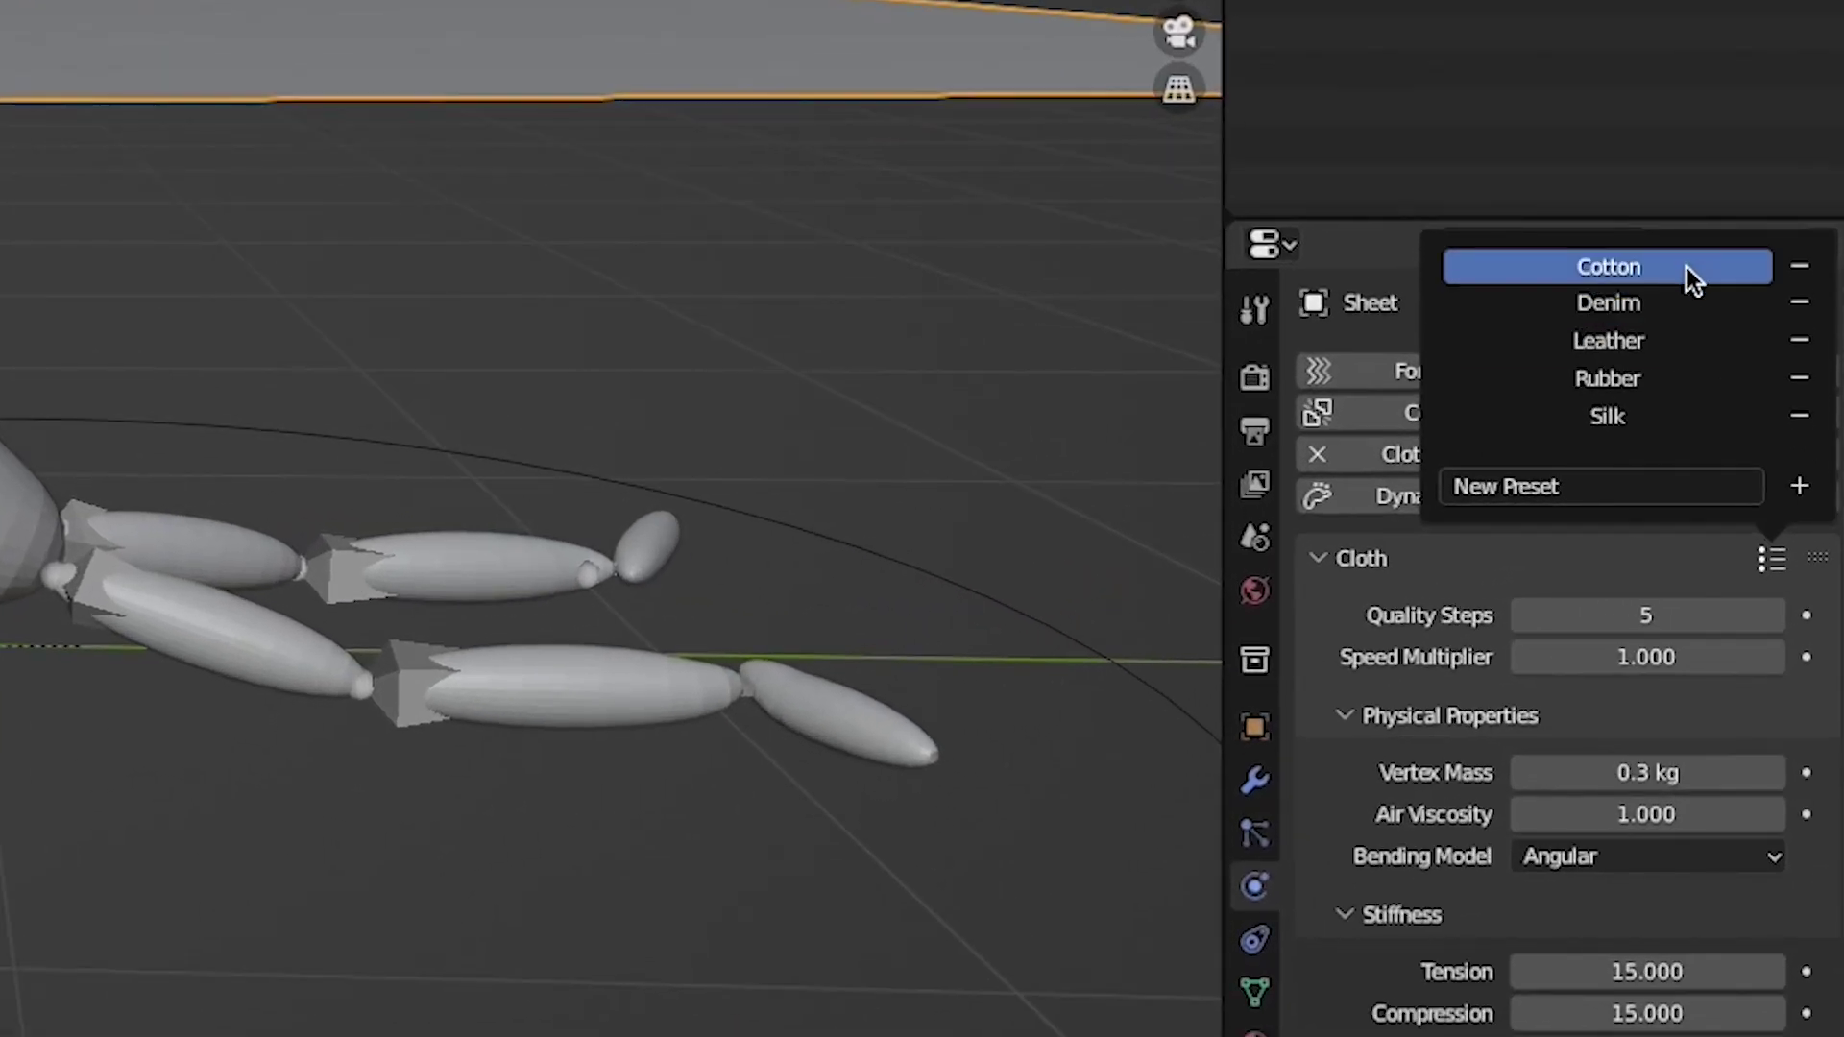
left_click(1690, 271)
left_click(1688, 269)
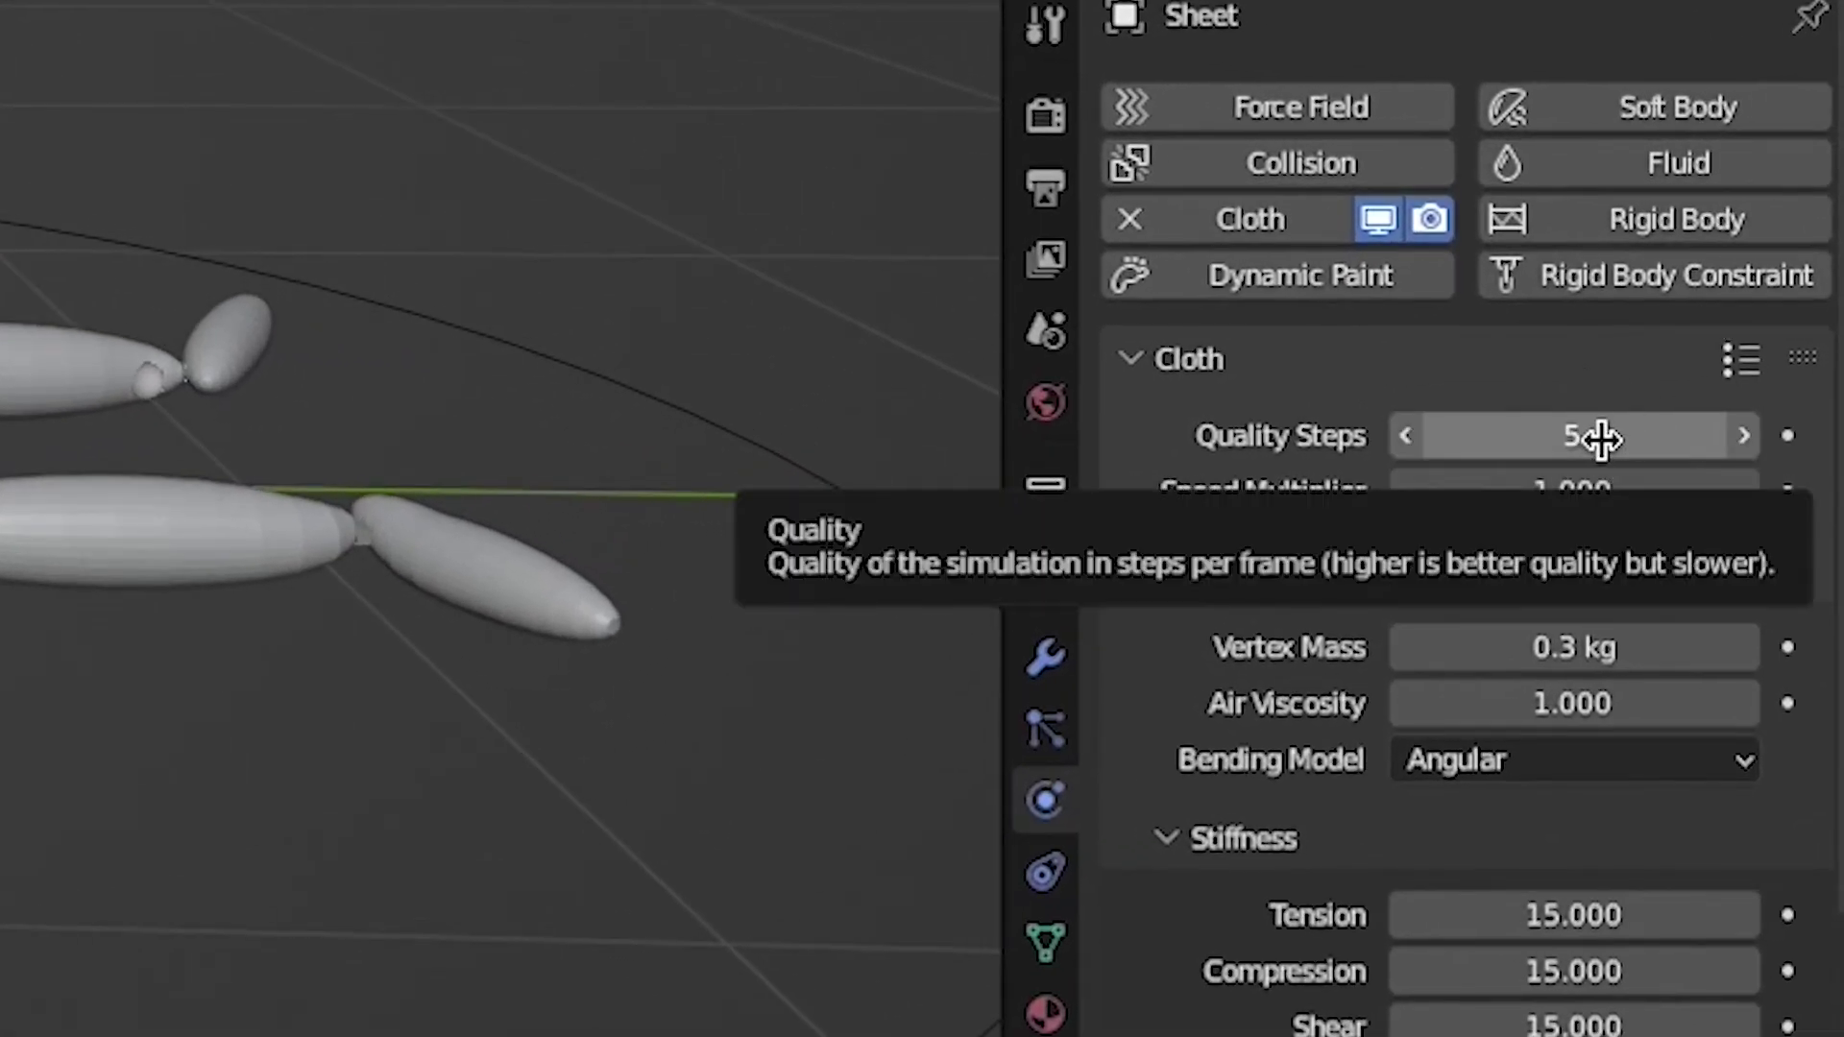
left_click(1599, 438)
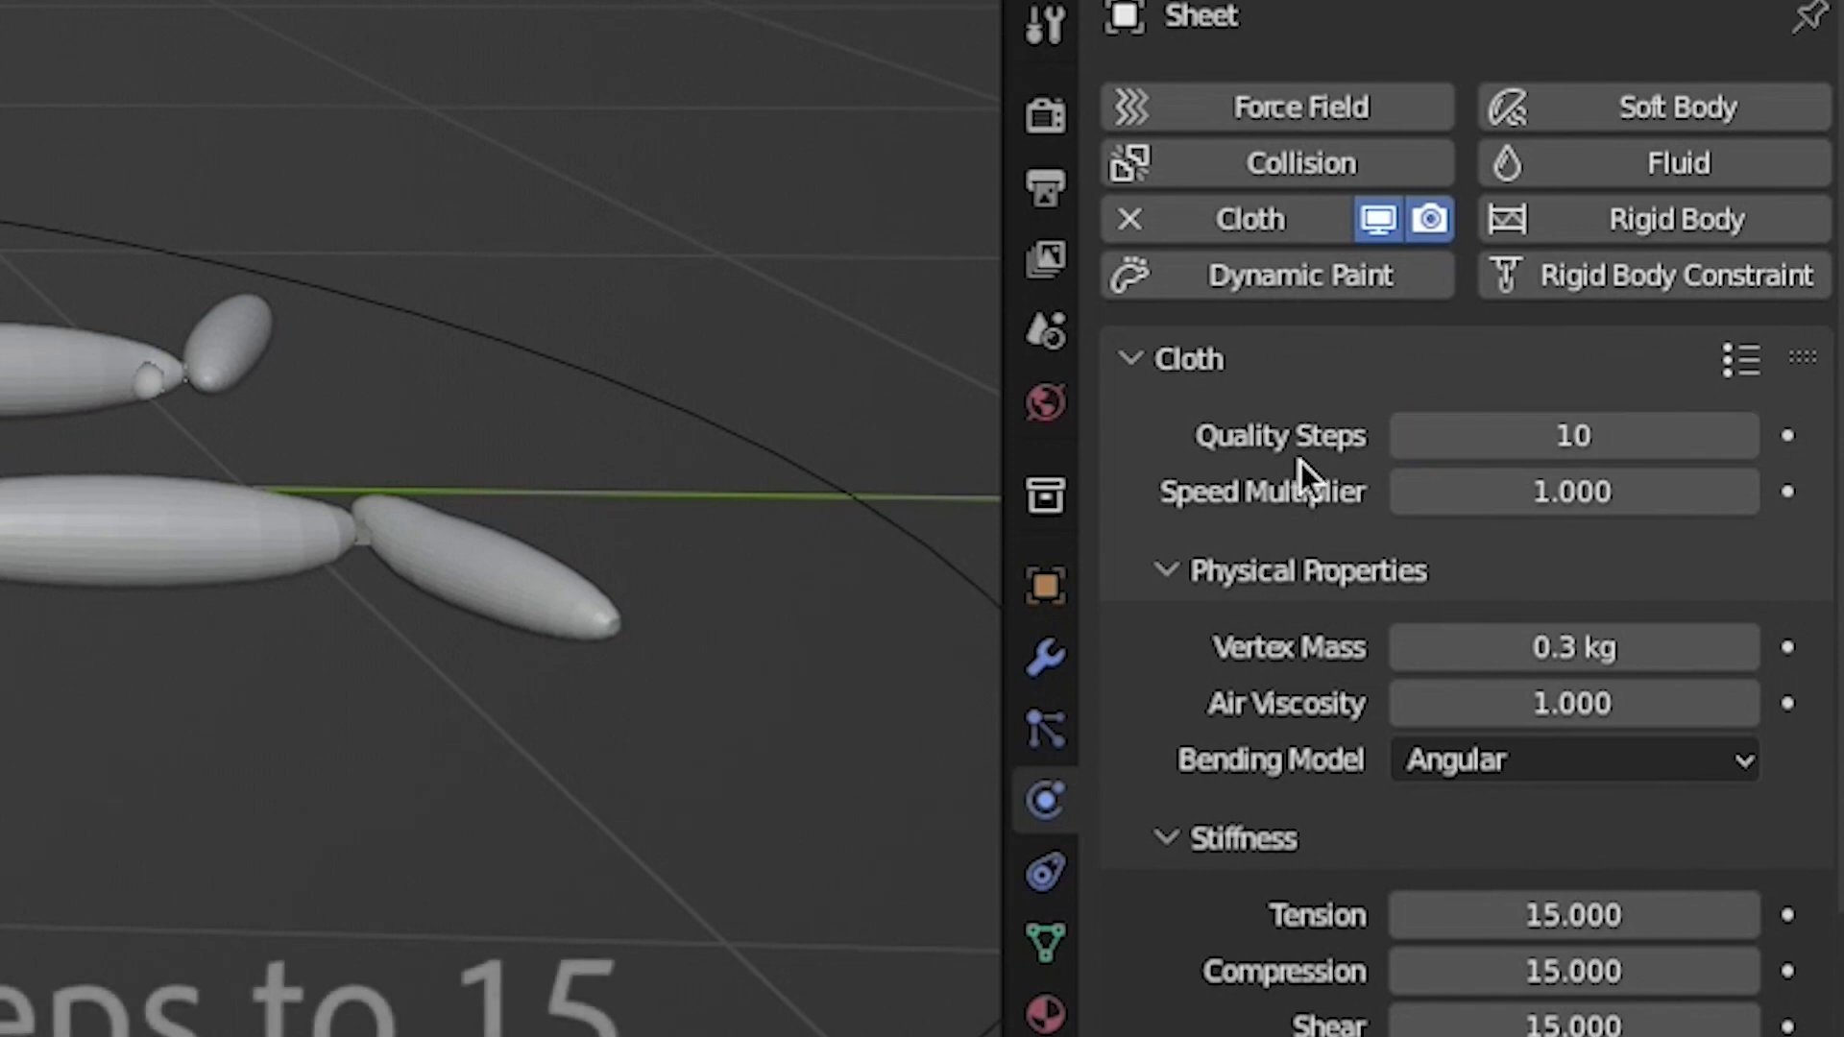
scroll(1311, 1009, "down", 10)
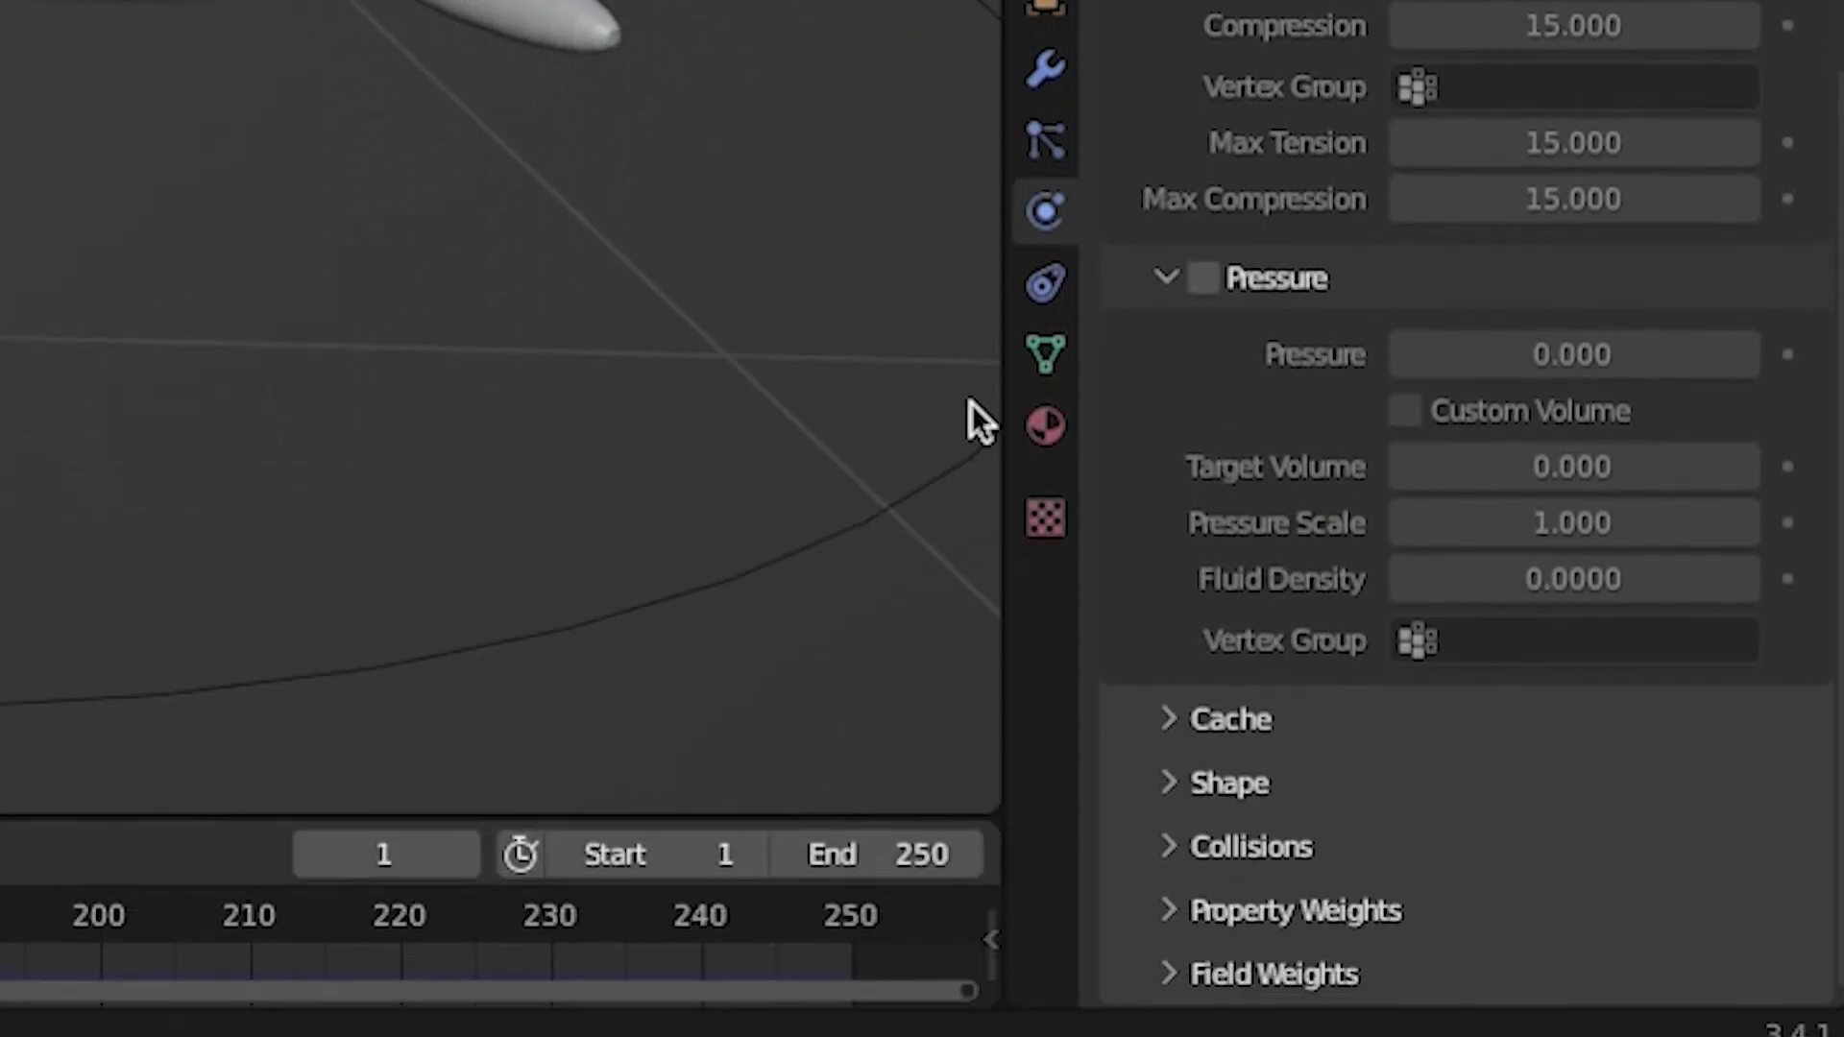
scroll(1429, 487, "down", 8)
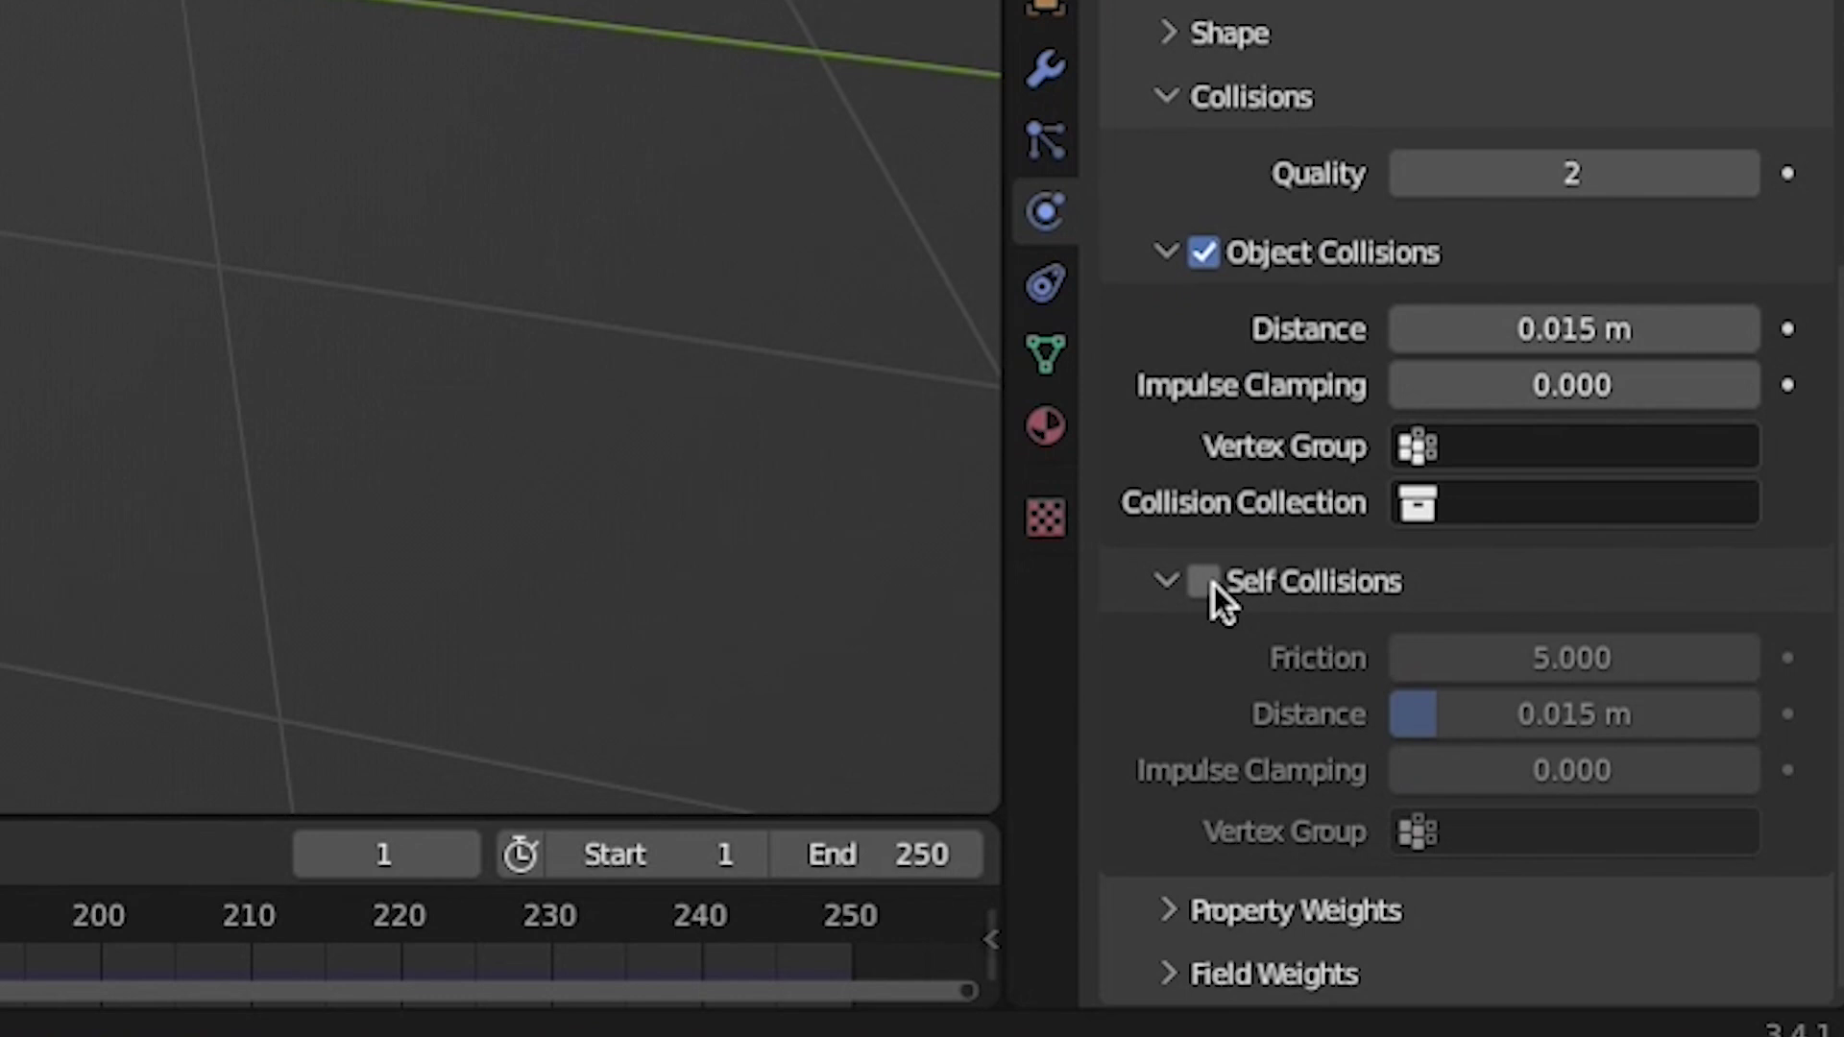
left_click(1206, 582)
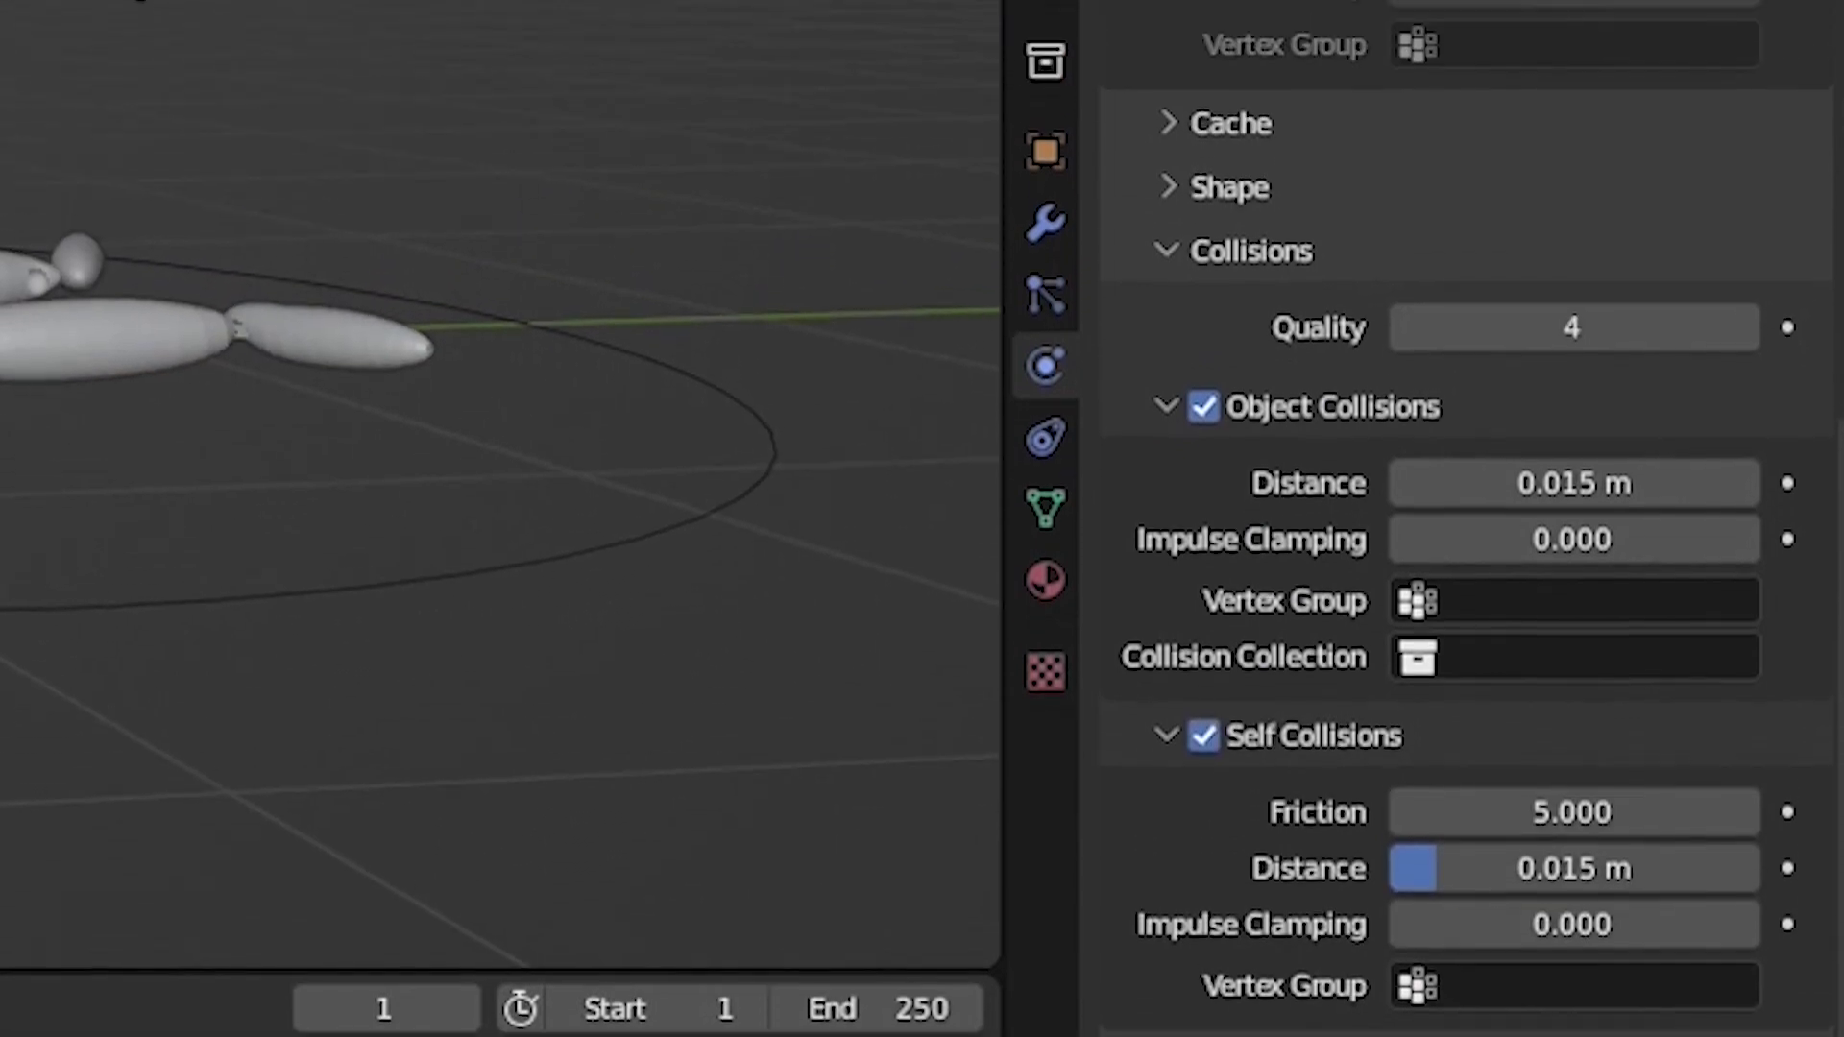
left_click(1230, 124)
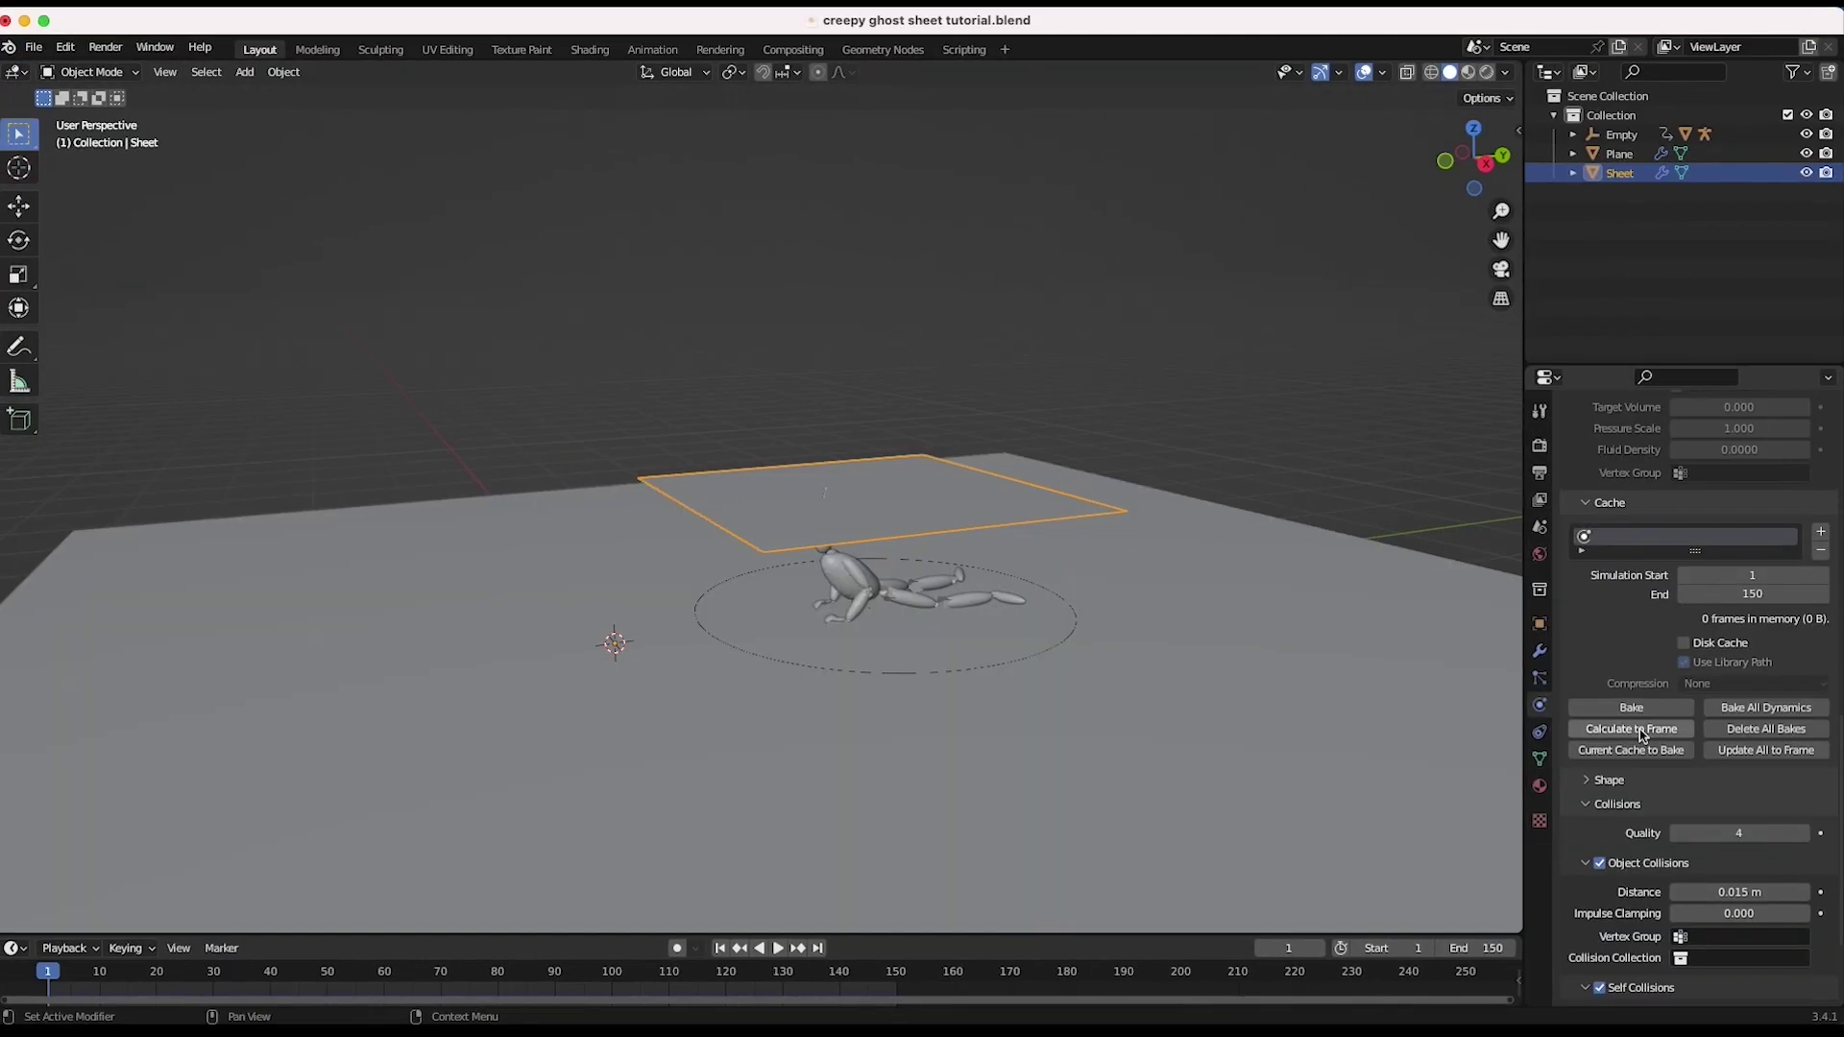
Step: Play the baked 125-frame cloth and scrub to frame 46 to inspect the drape
key("Right")
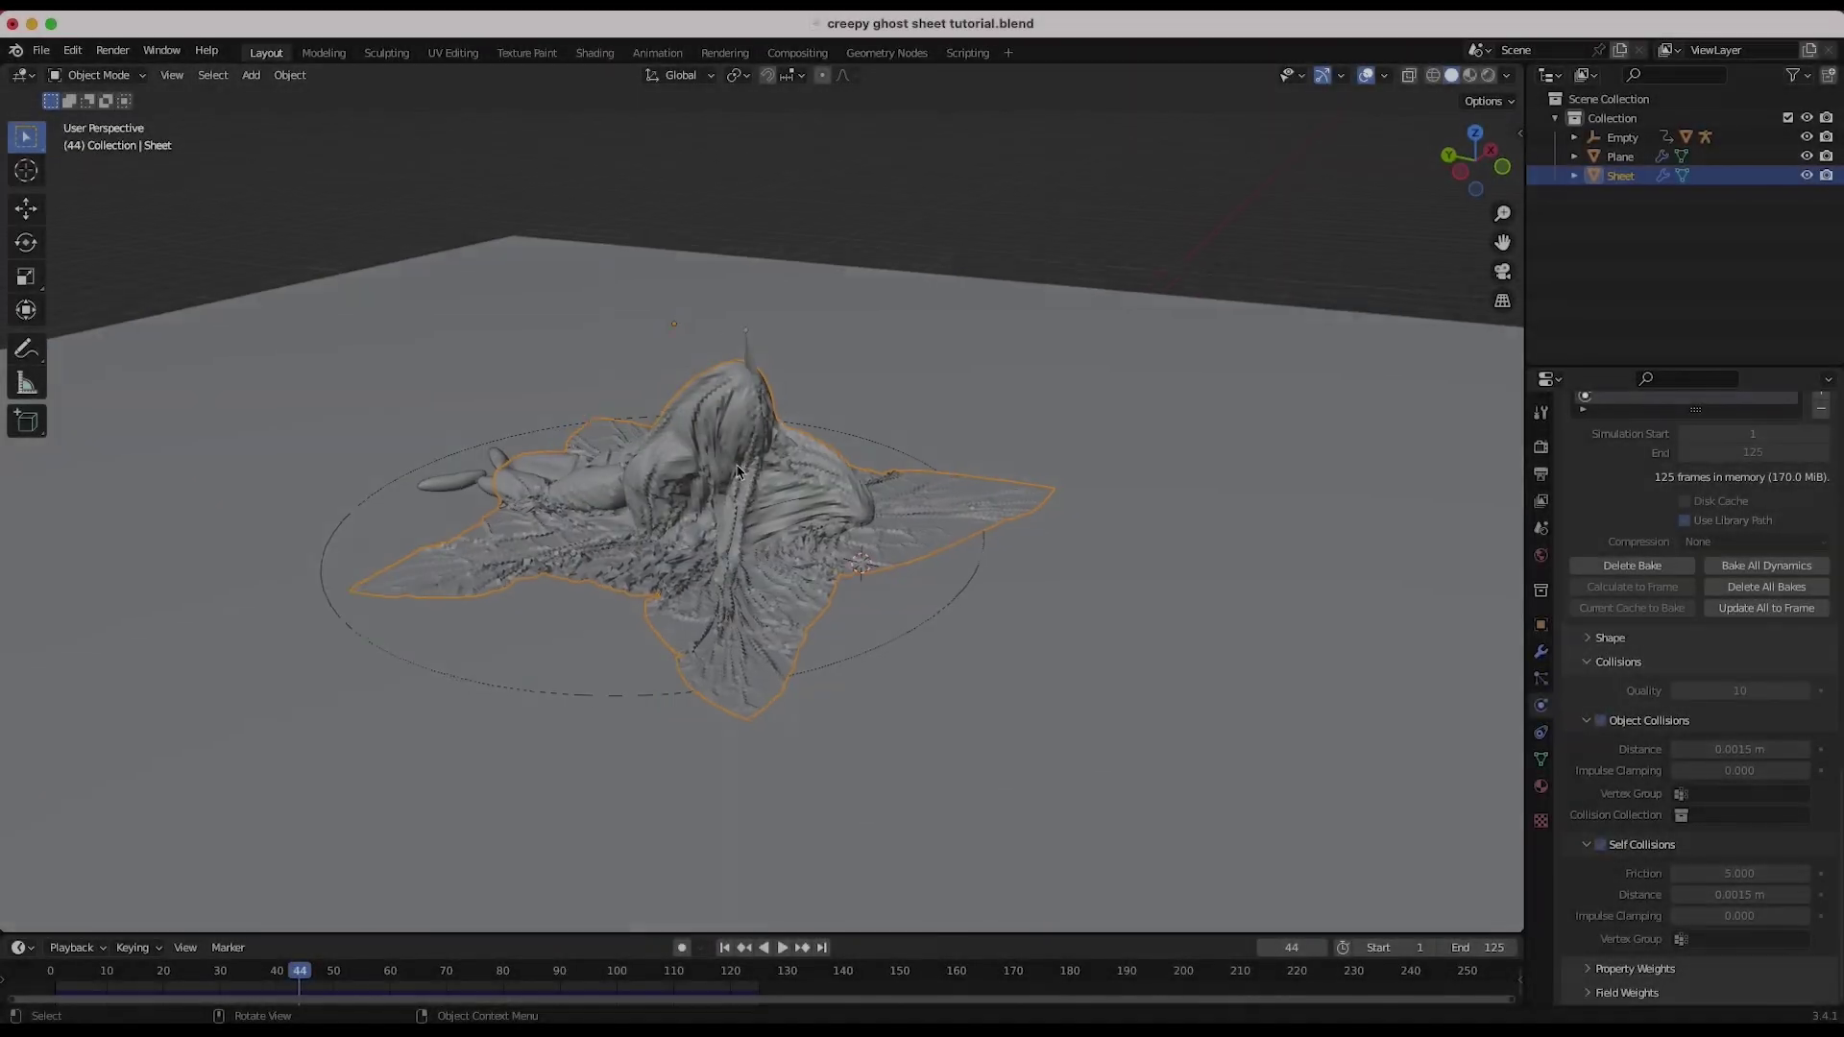
scroll(738, 471, "up", 3)
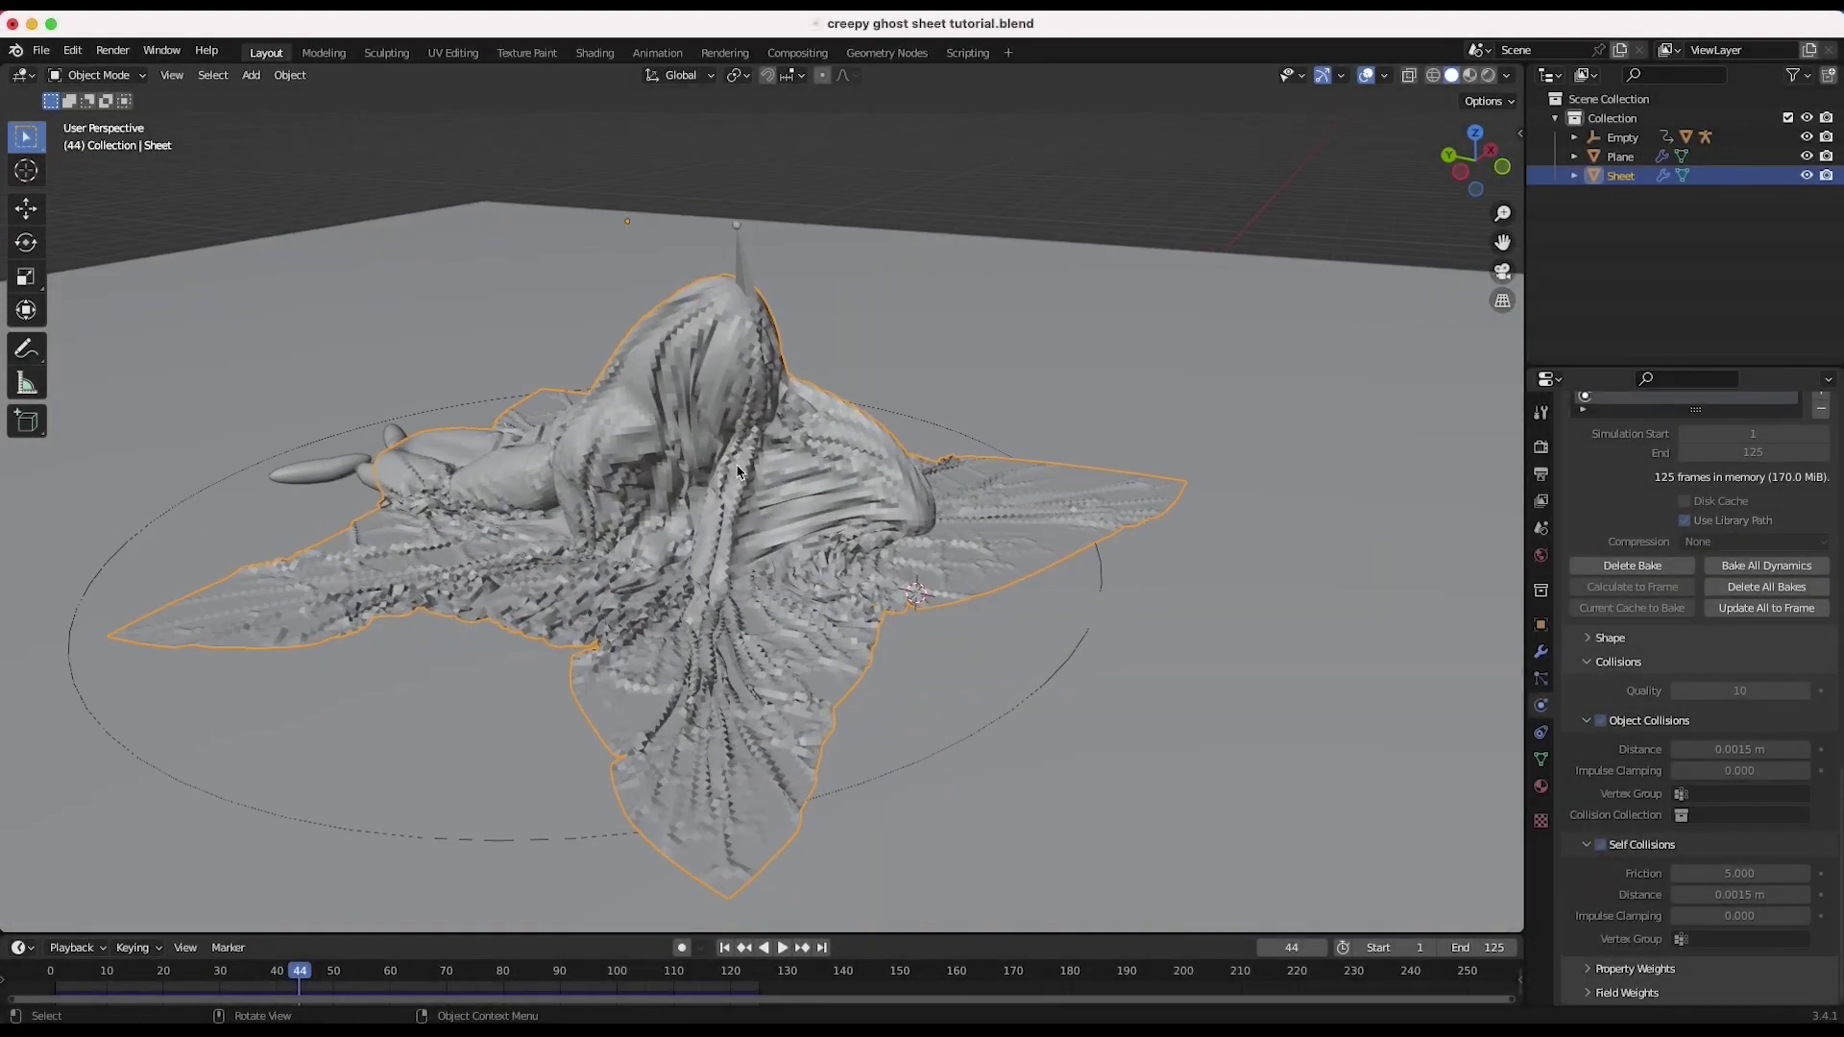
key("space")
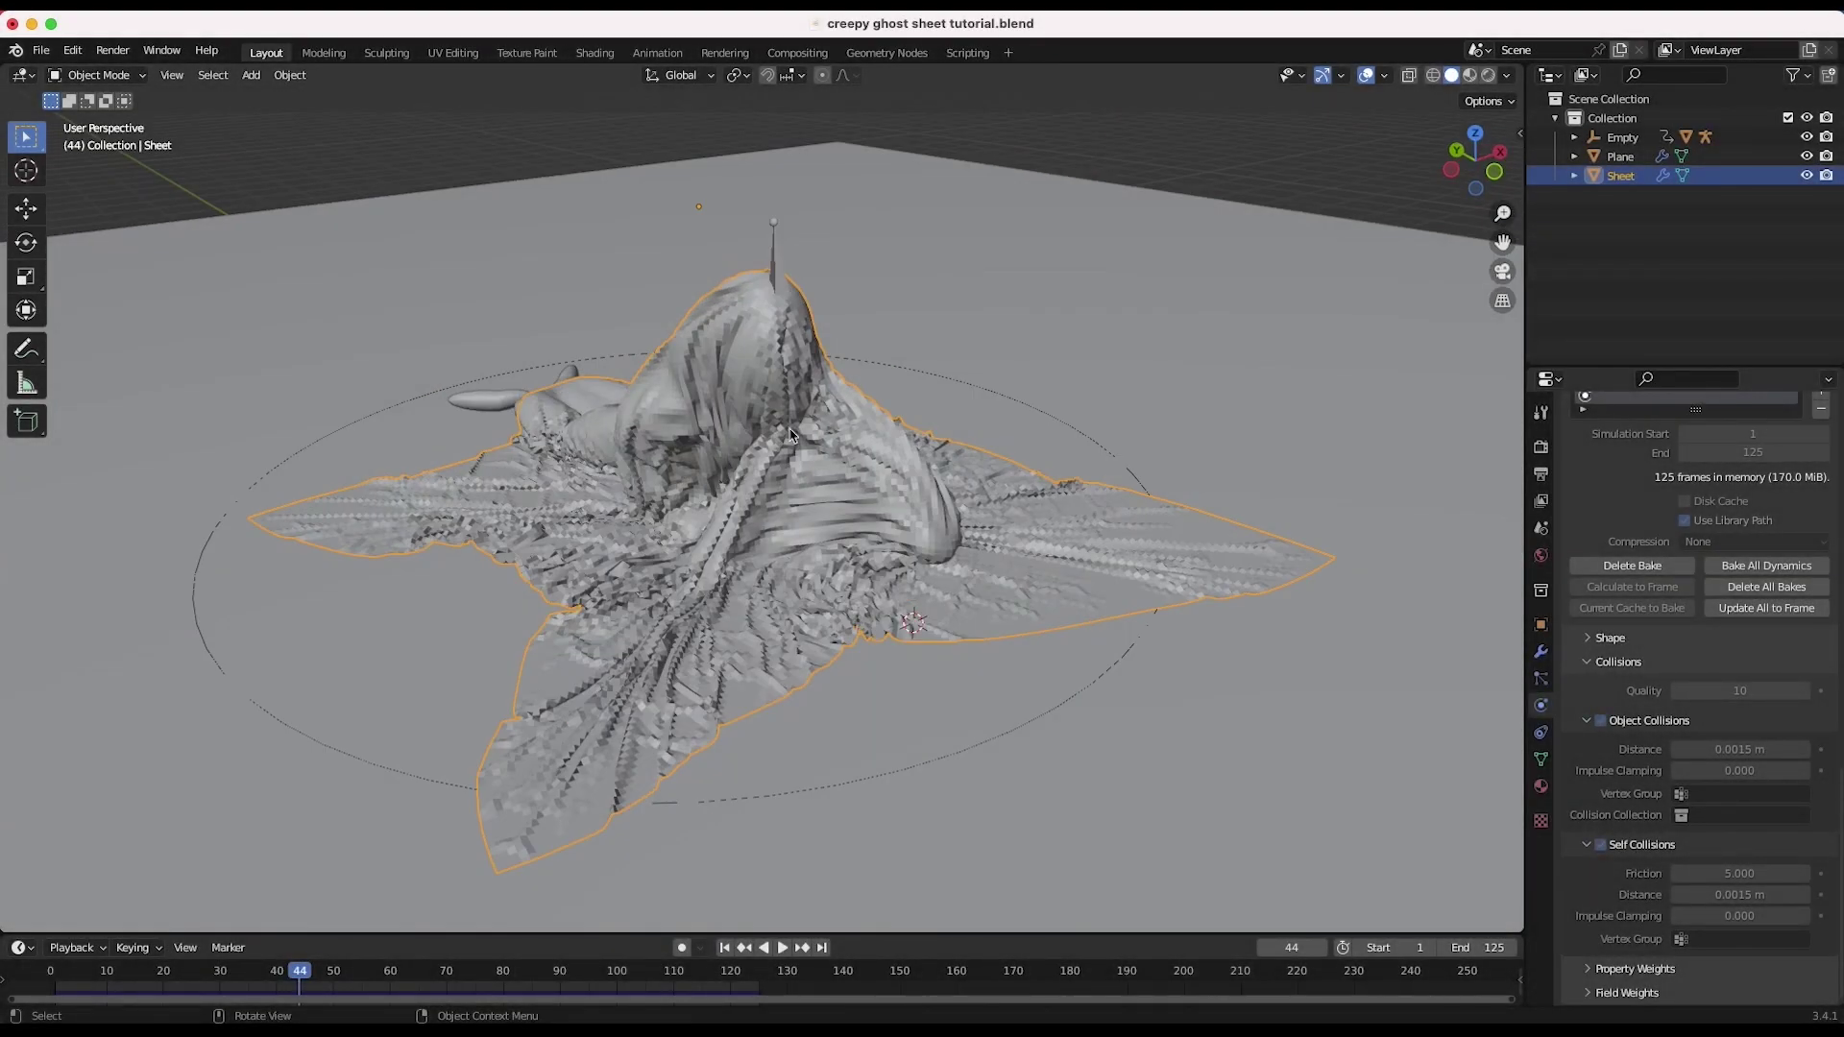
left_click(142, 976)
left_click_drag(142, 976, 312, 968)
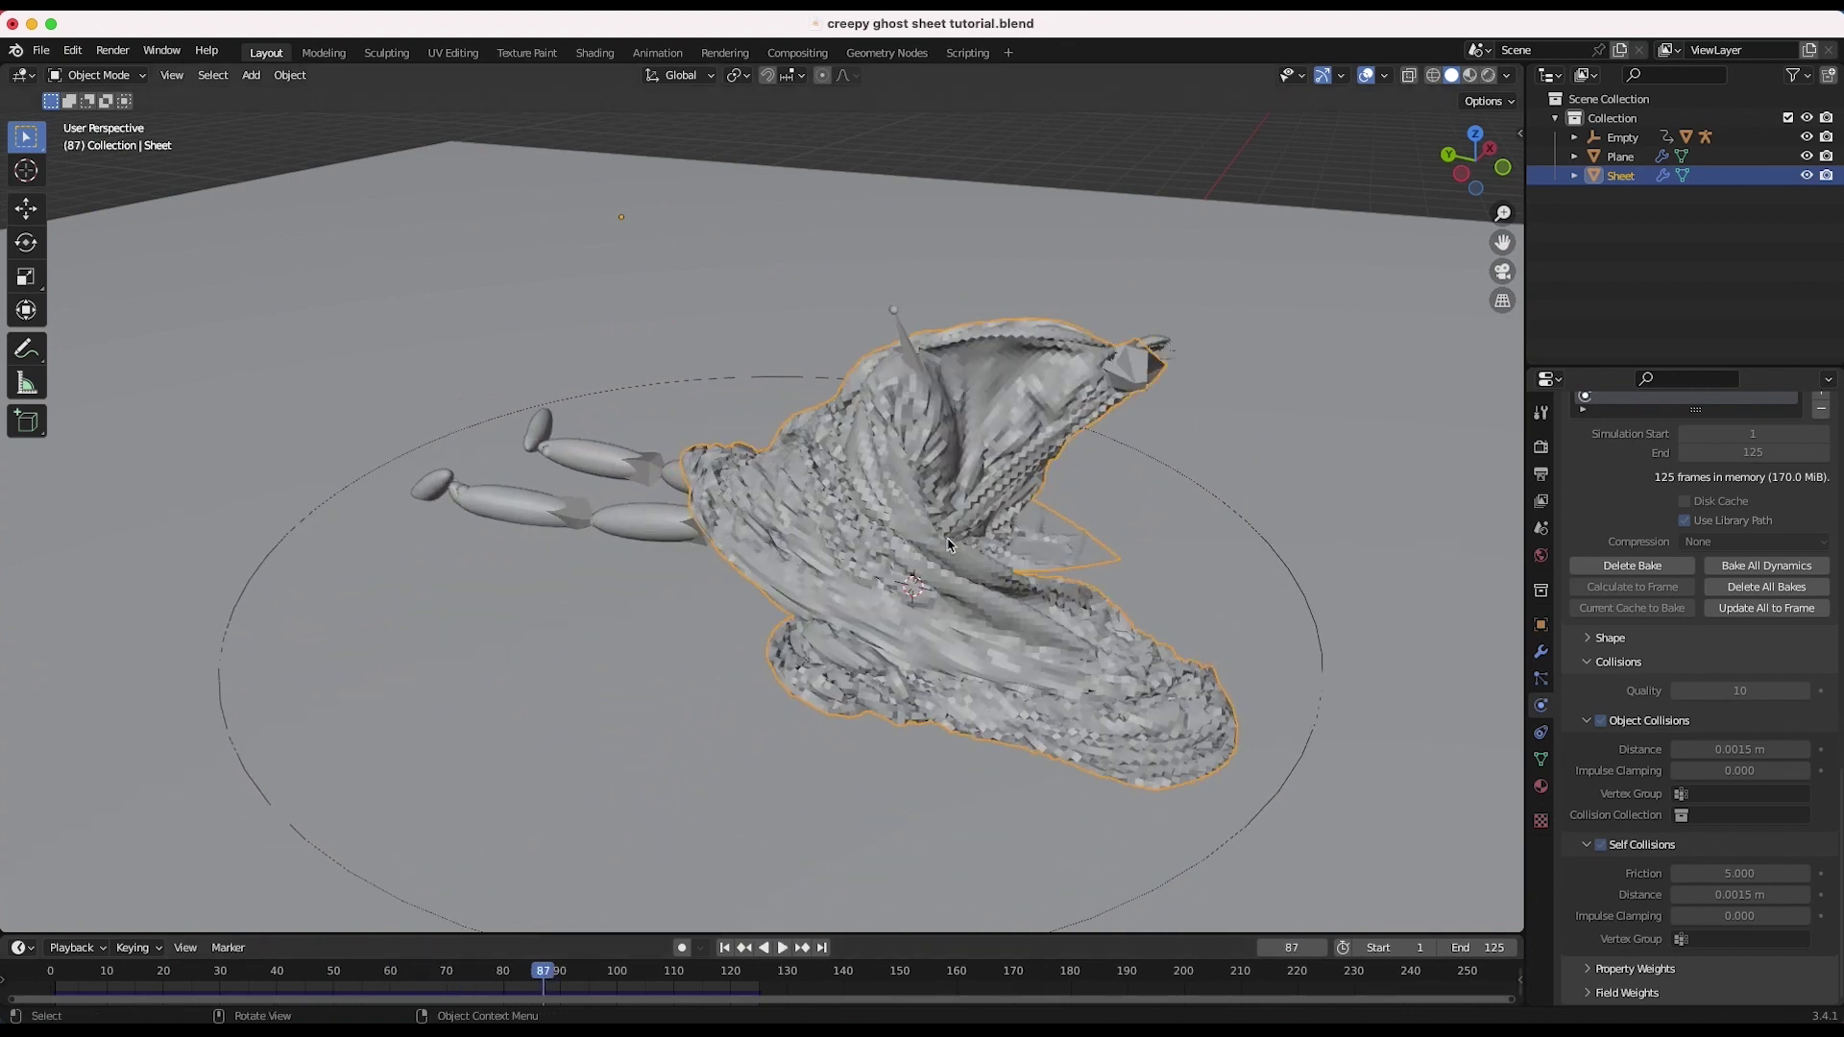
middle_click_drag(948, 545, 826, 502)
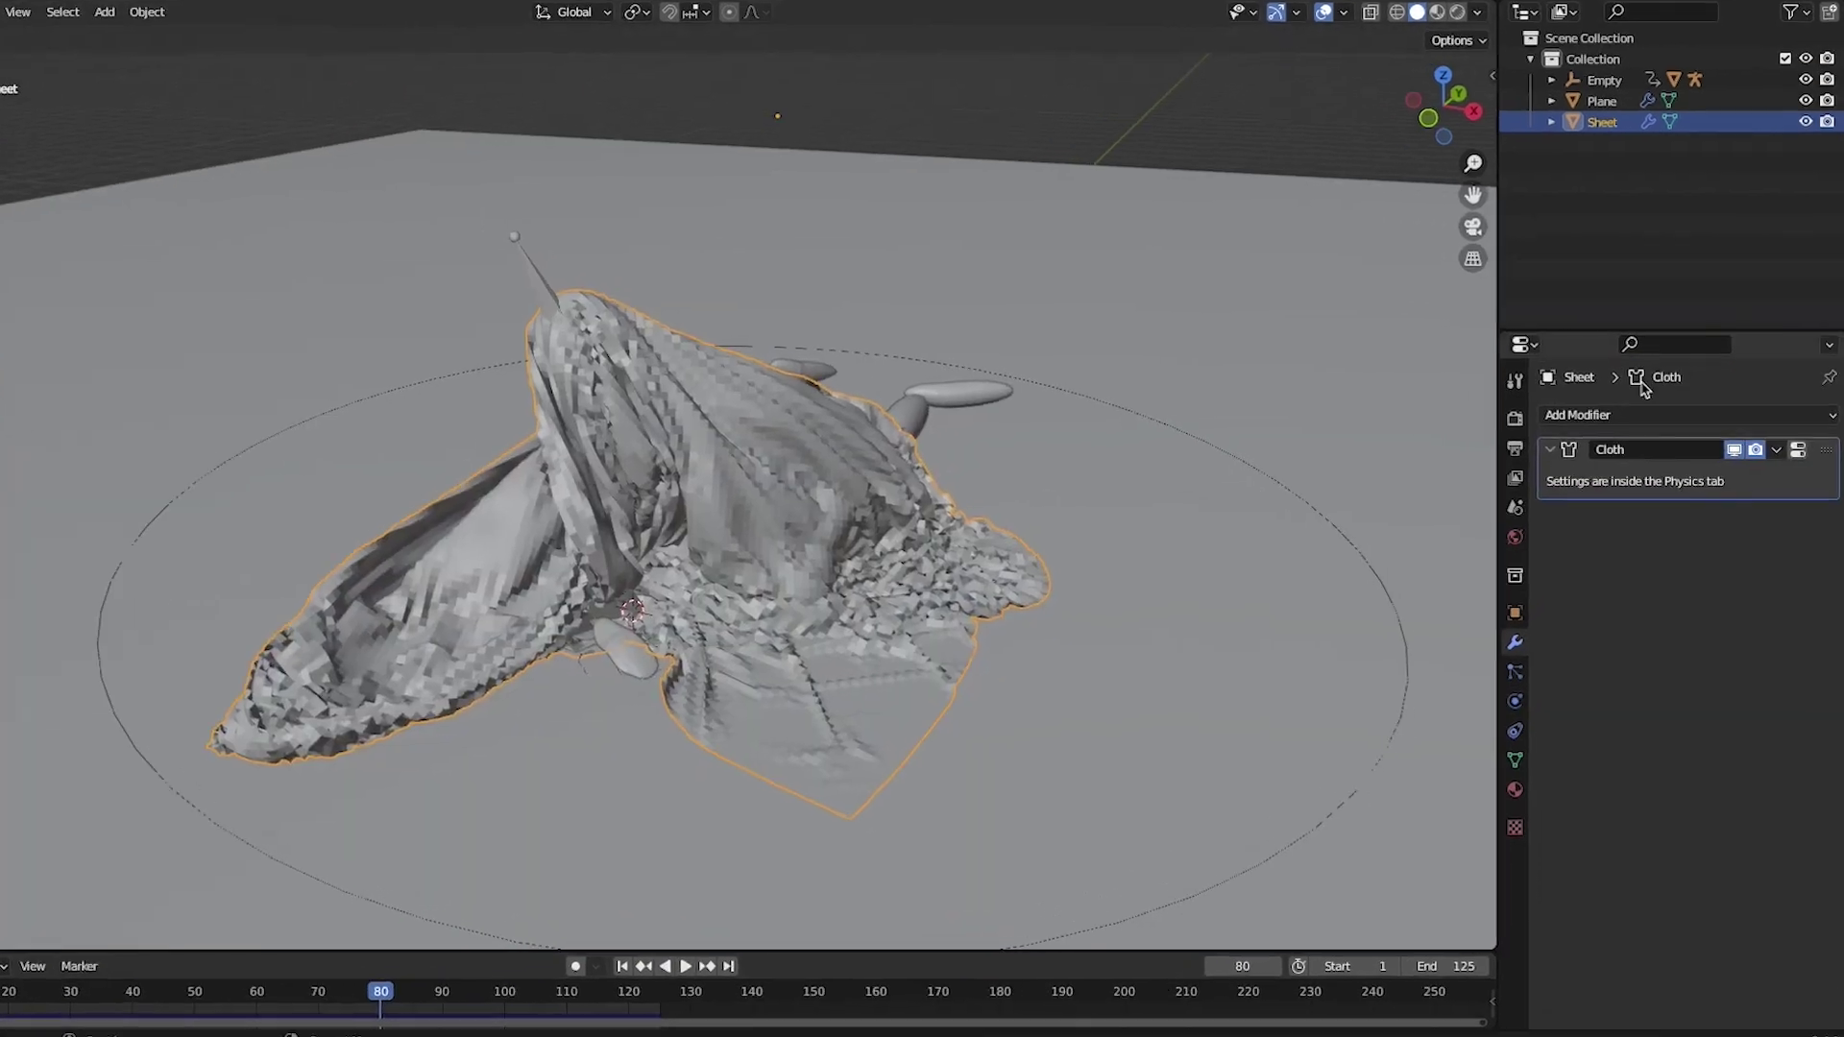
left_click(1618, 444)
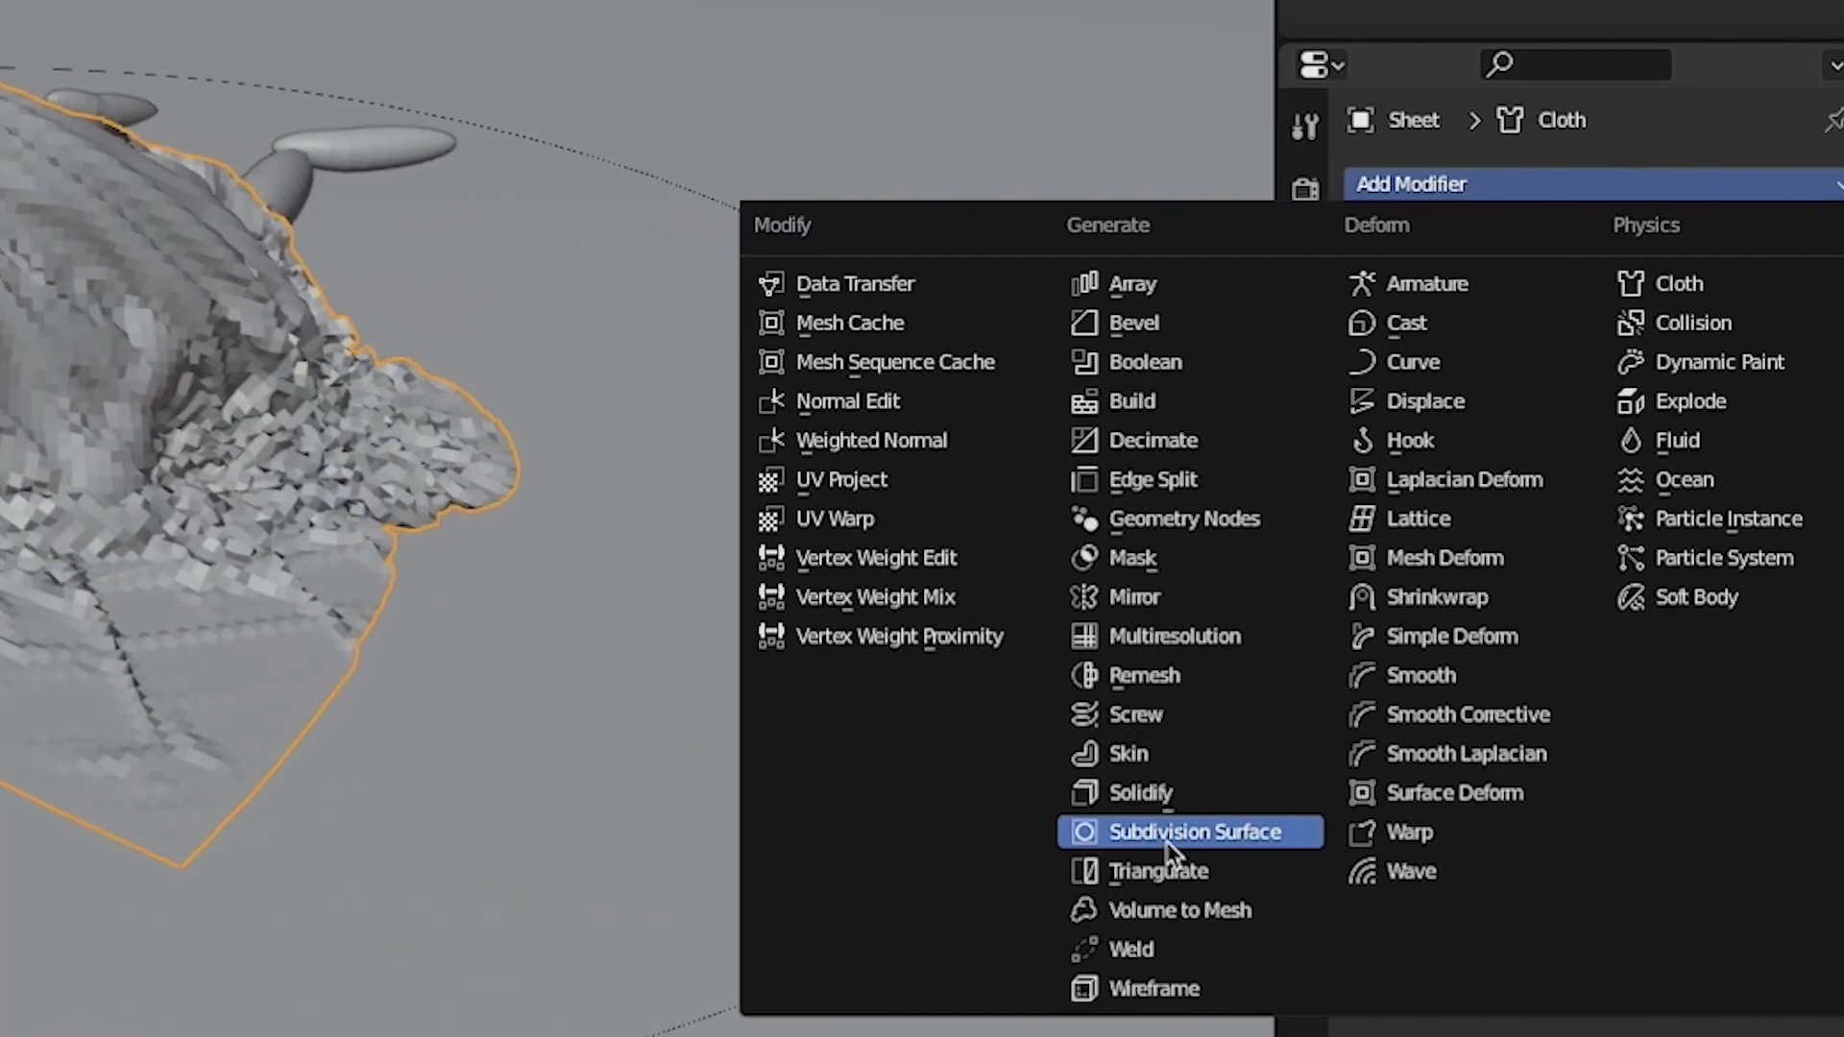
Step: Add a Subdivision Surface modifier to the Sheet and shade it smooth
left_click(1166, 841)
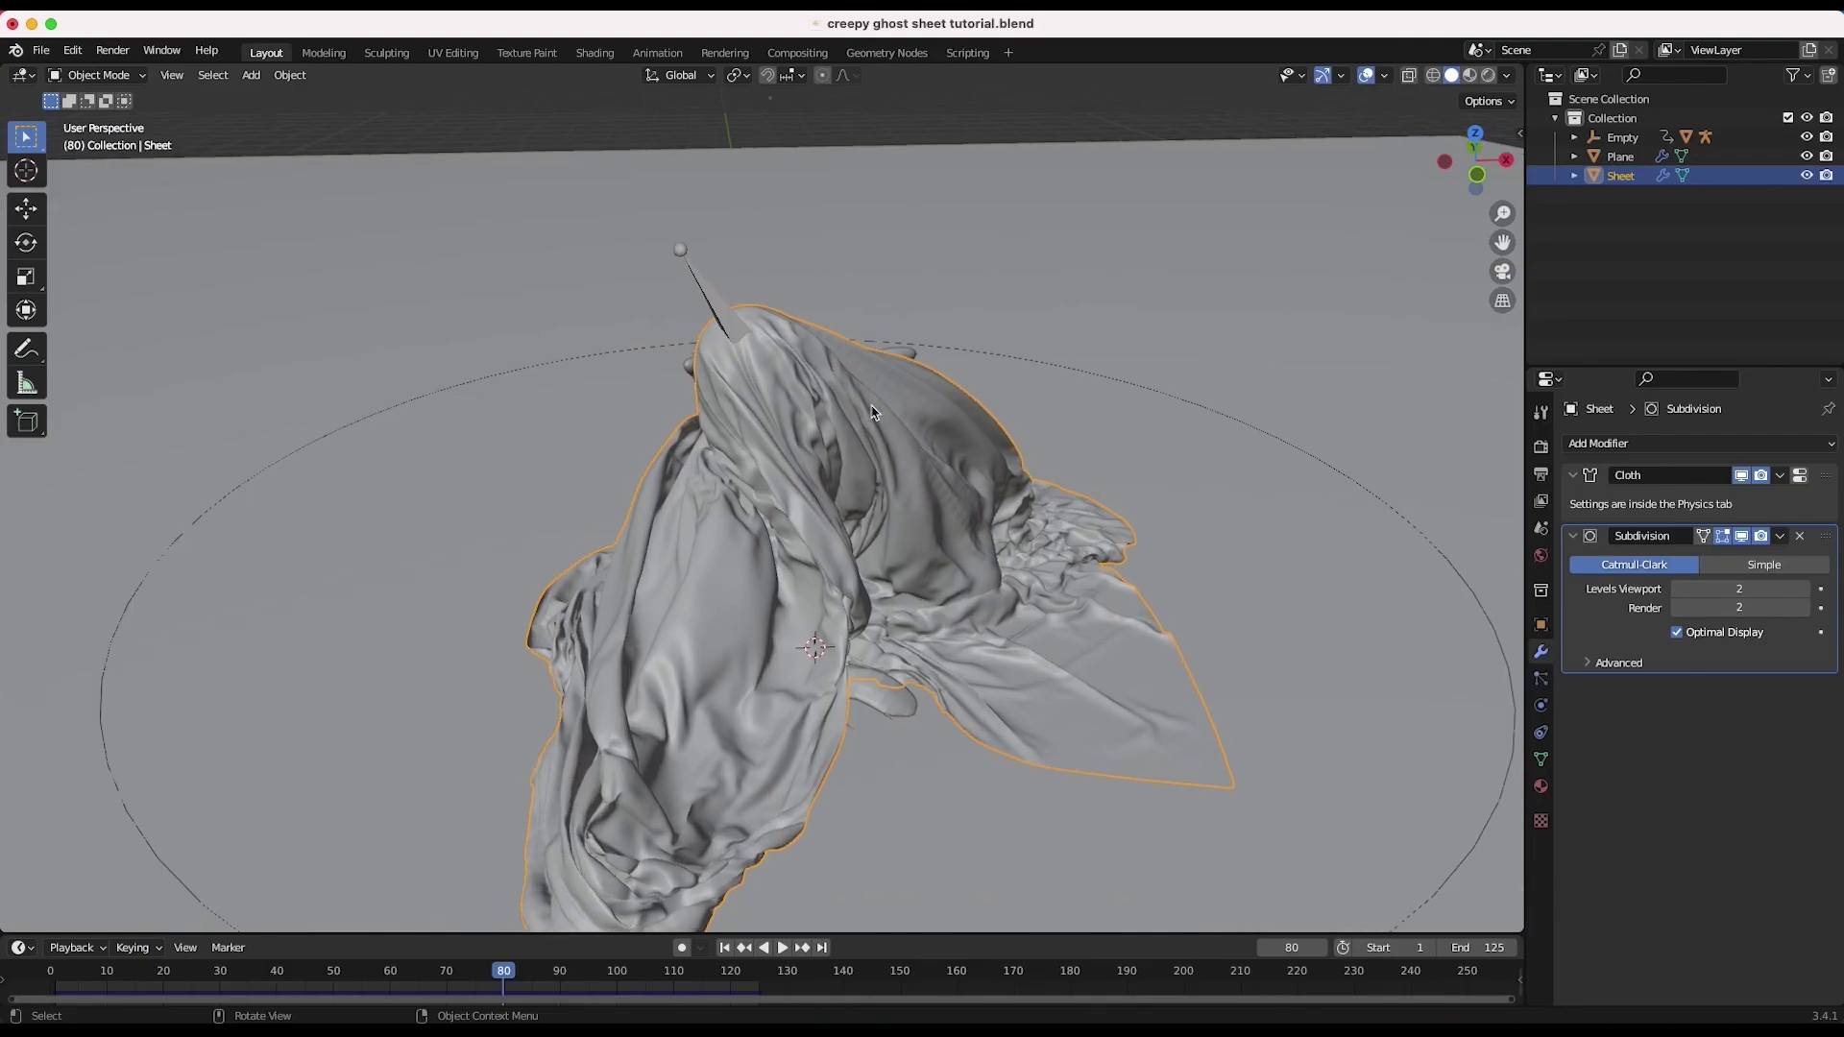
scroll(768, 480, "up", 5)
left_click(290, 75)
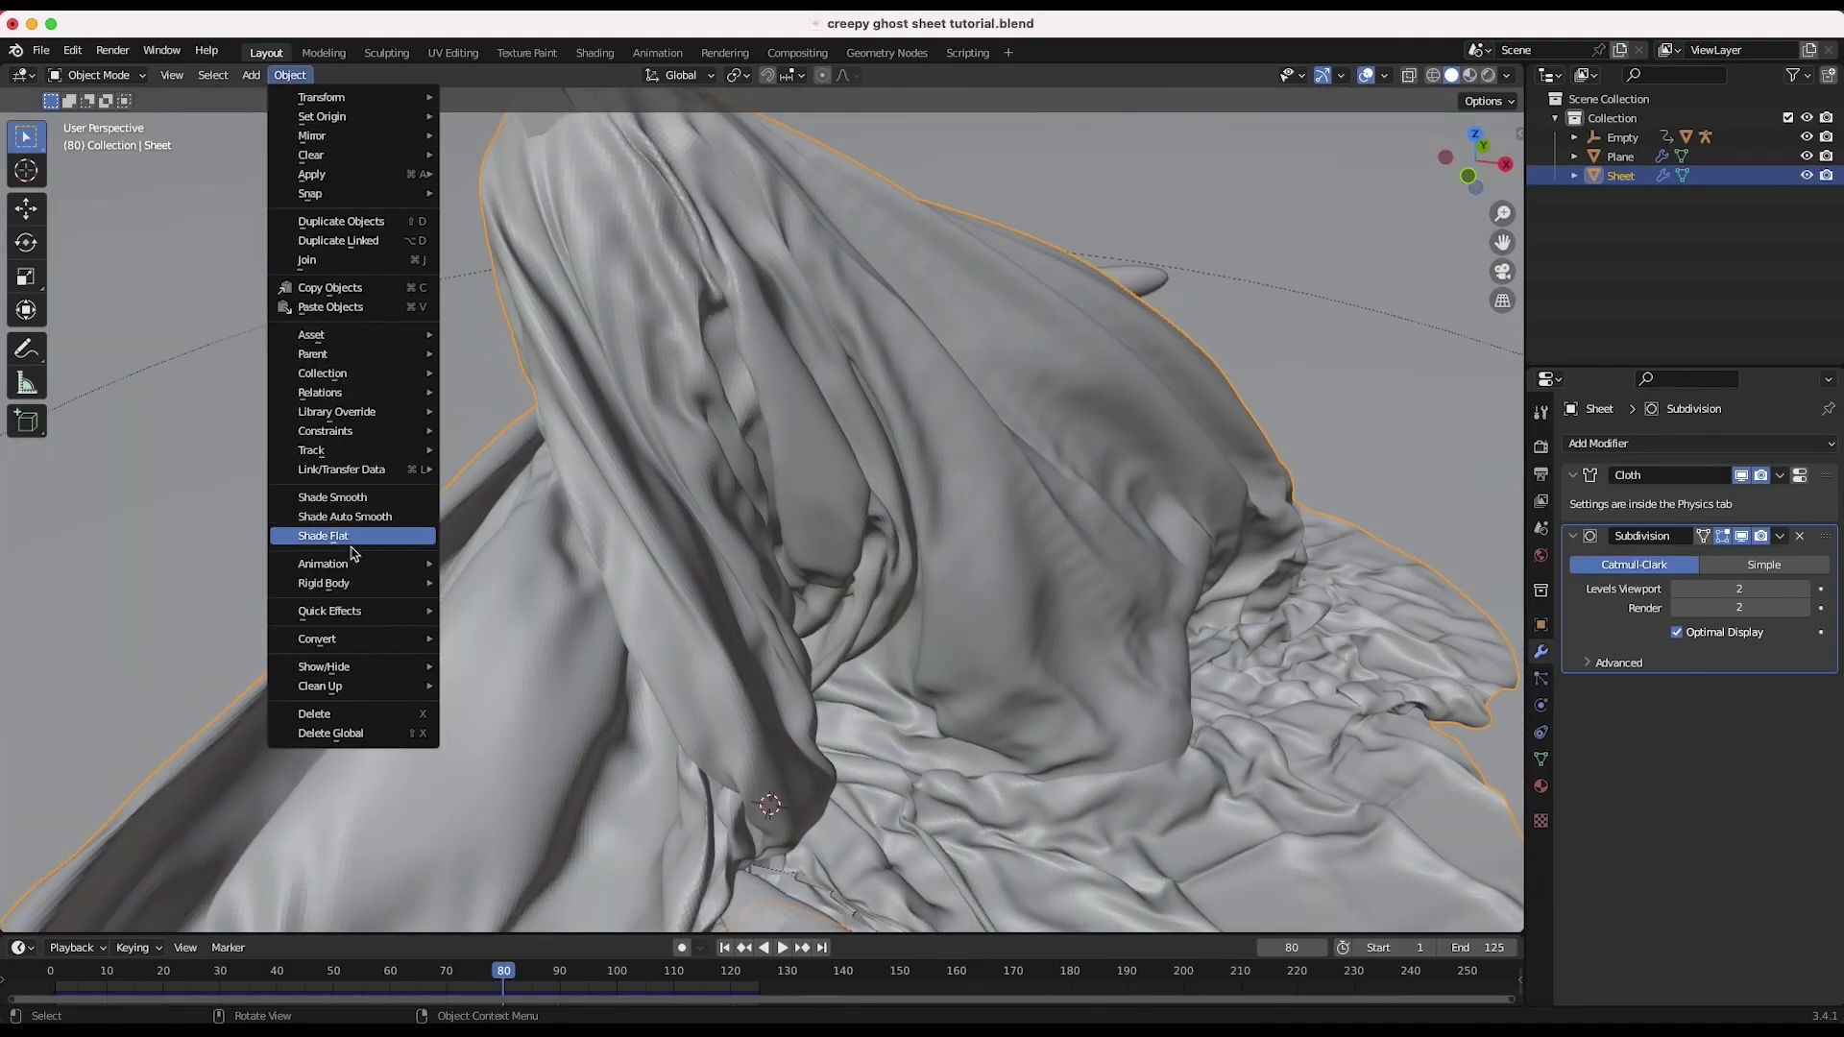
left_click(360, 496)
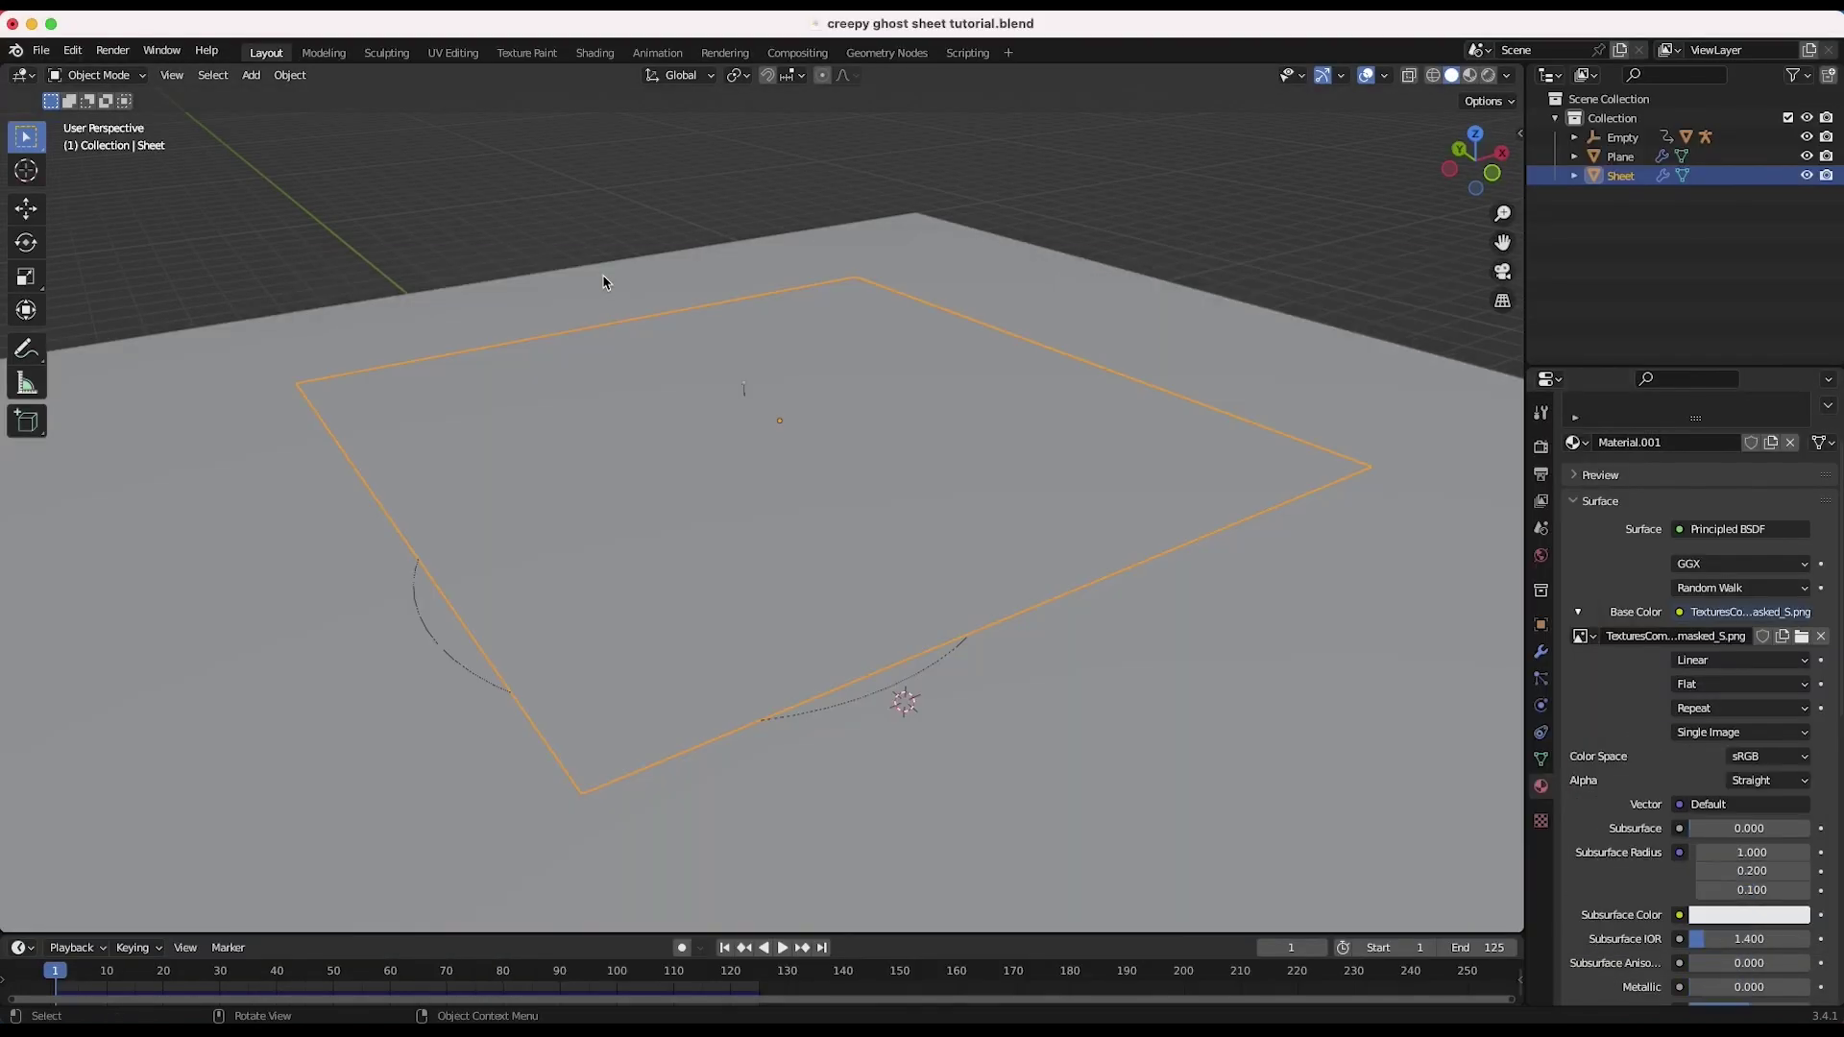
Step: Inspect the textured sheet and view the Sun light's settings
left_click(96, 75)
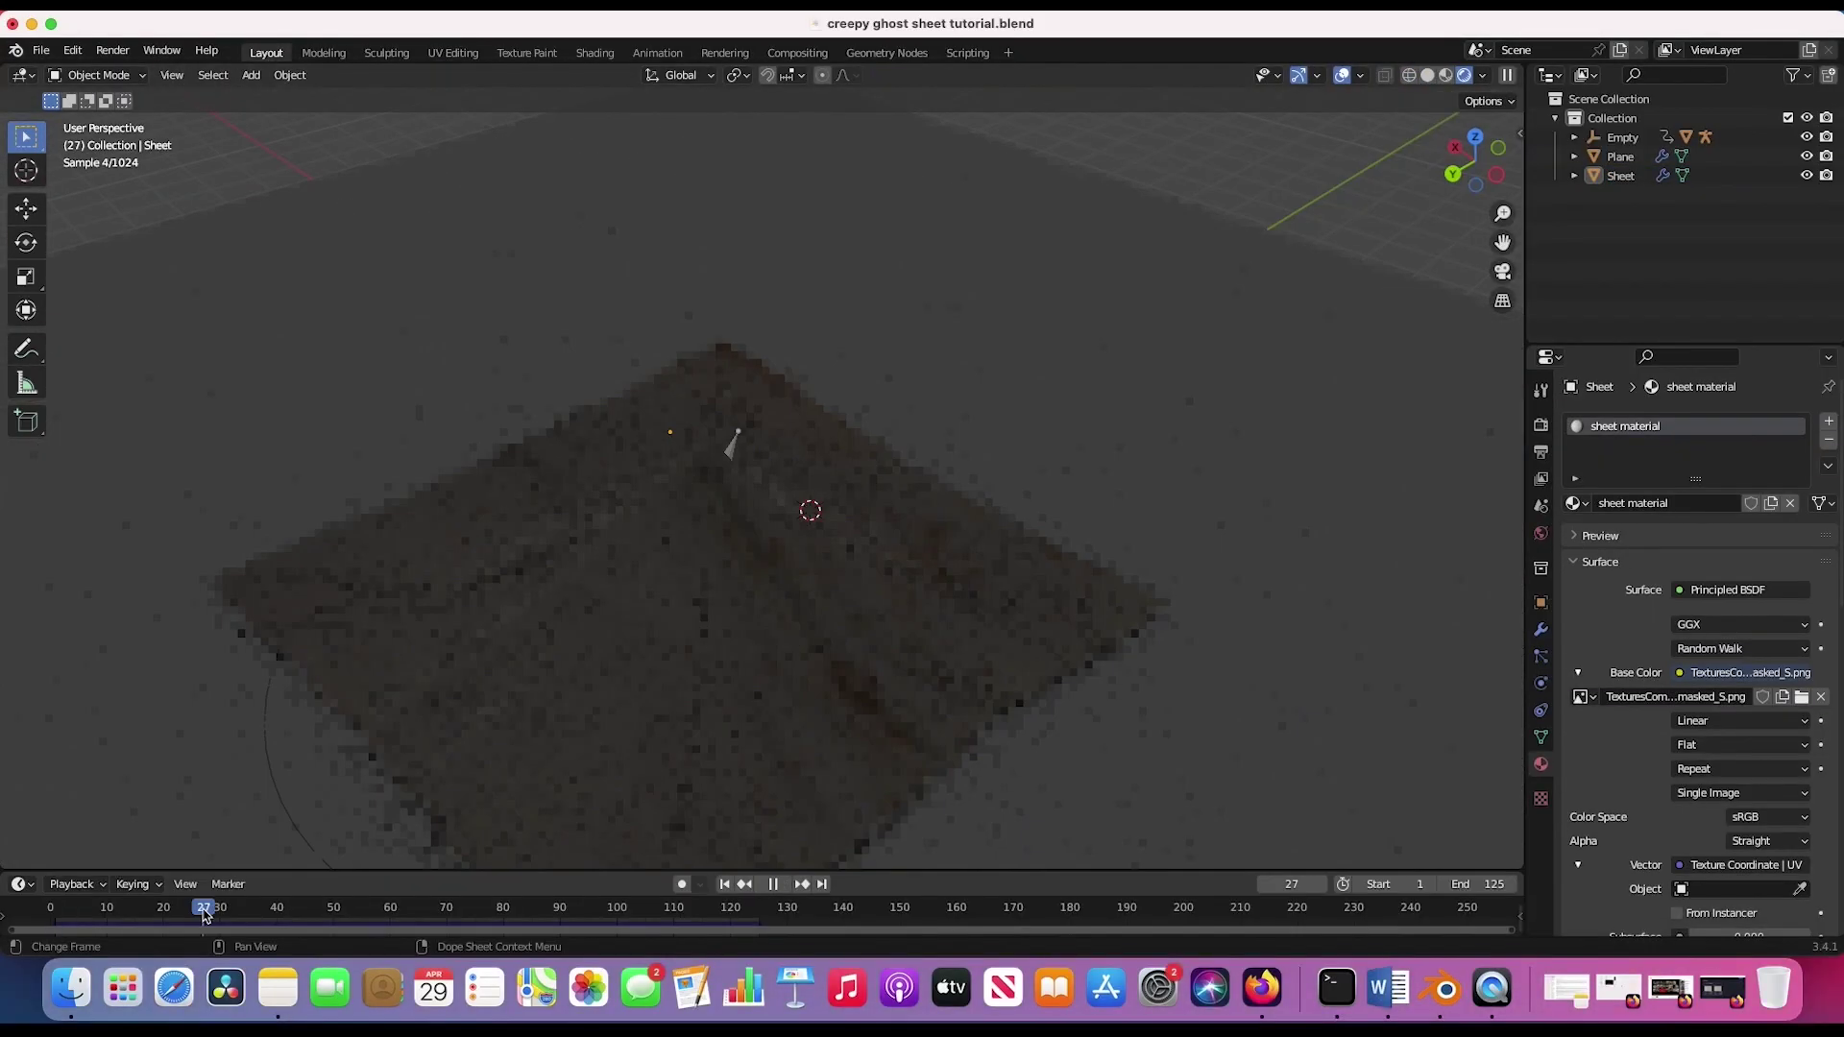
middle_click_drag(930, 539, 931, 547)
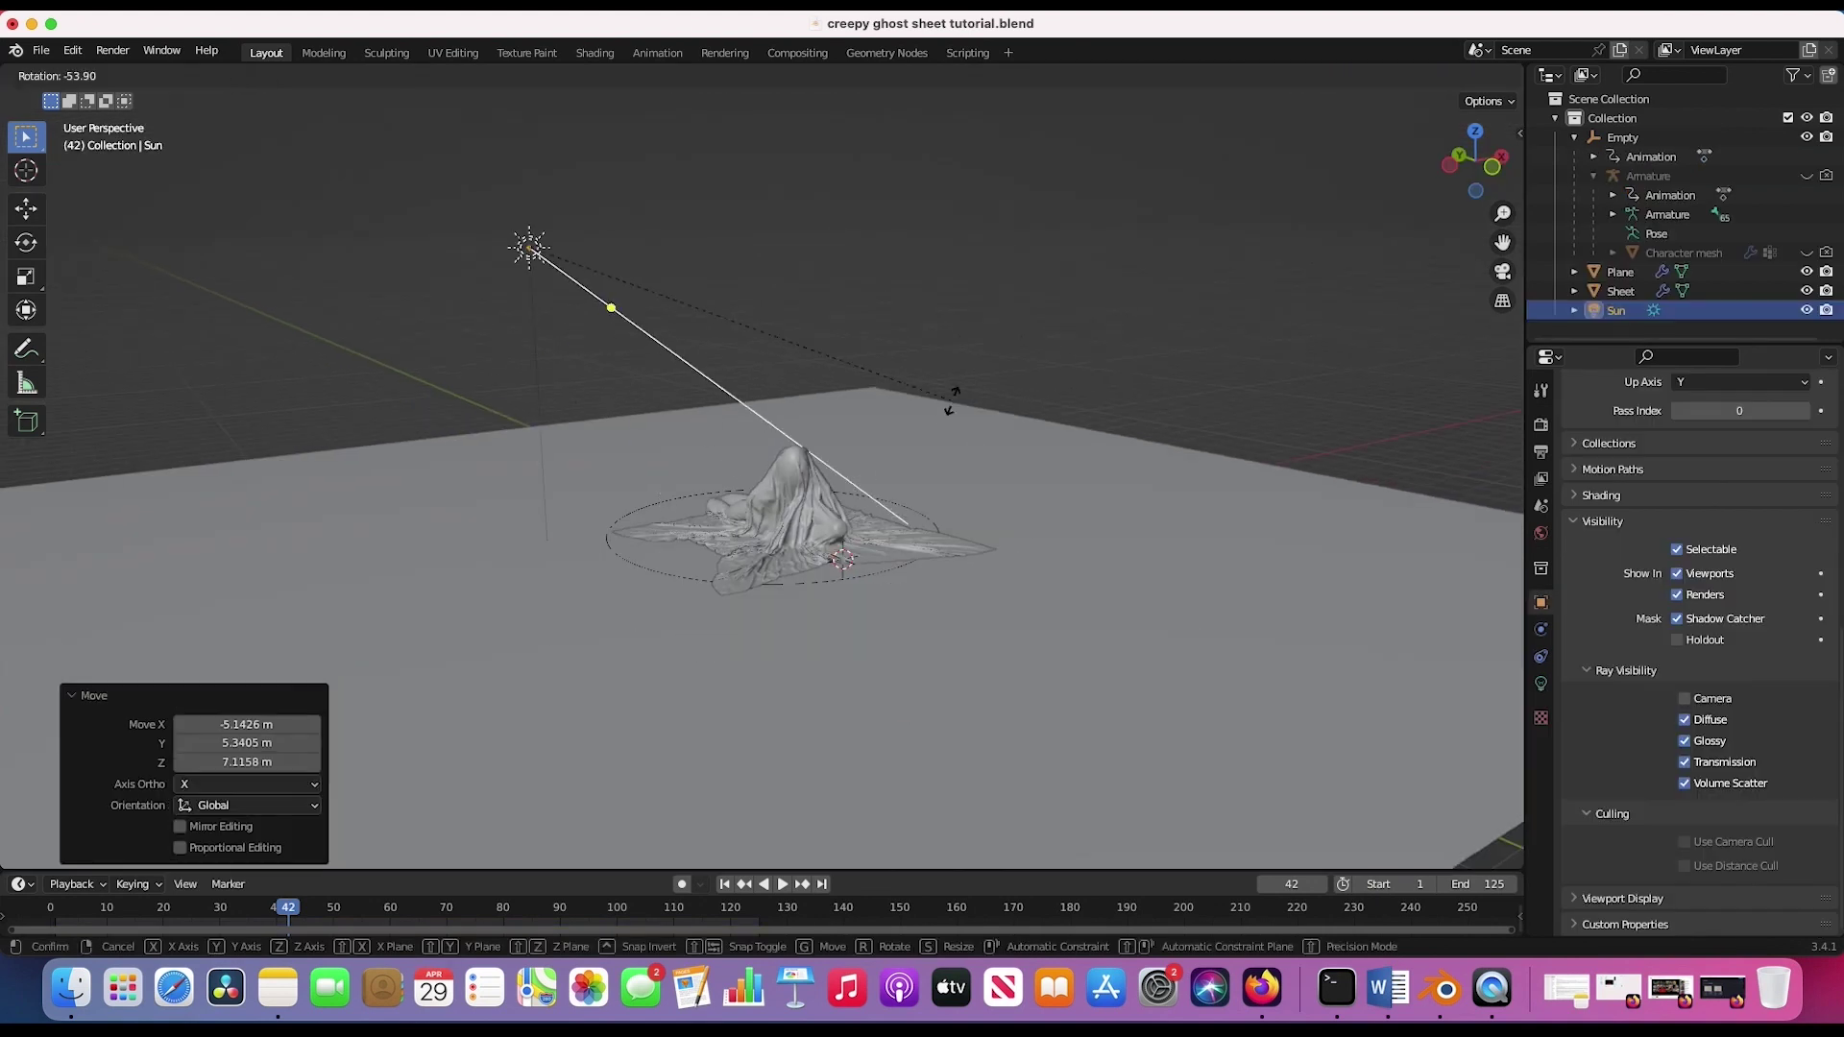
left_click(1541, 686)
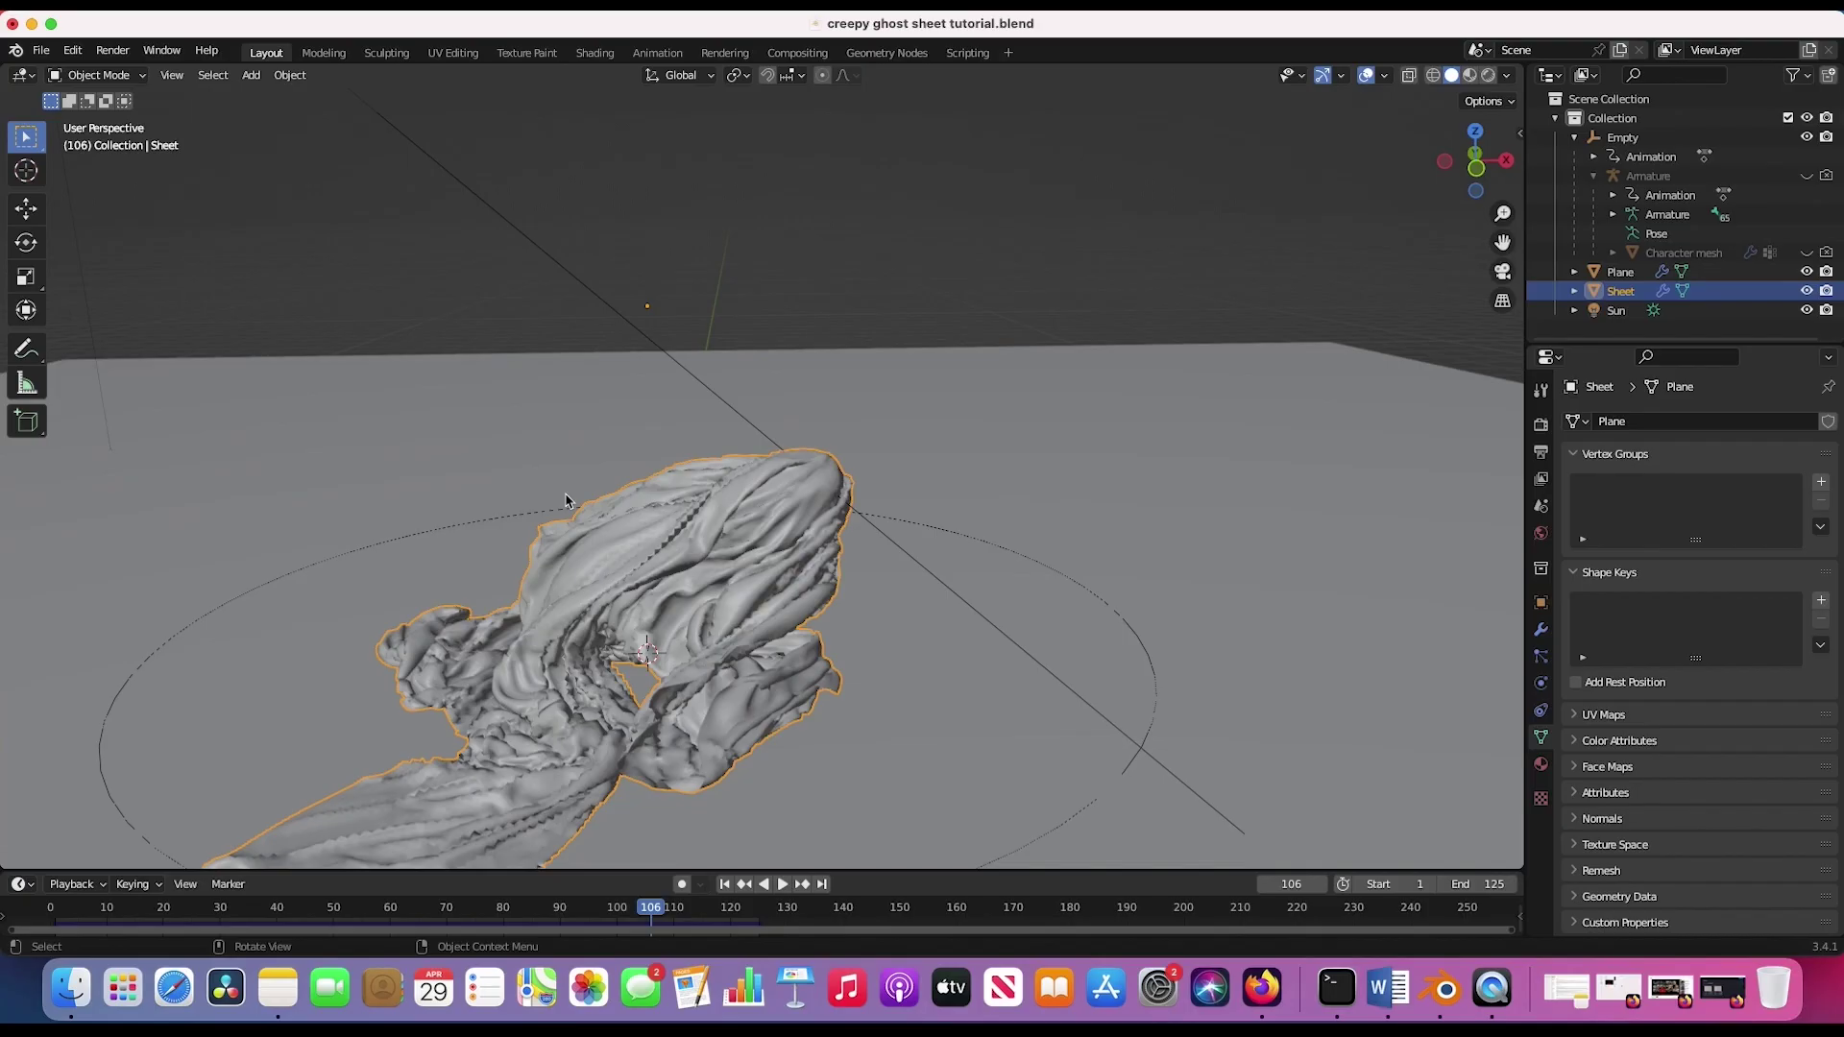